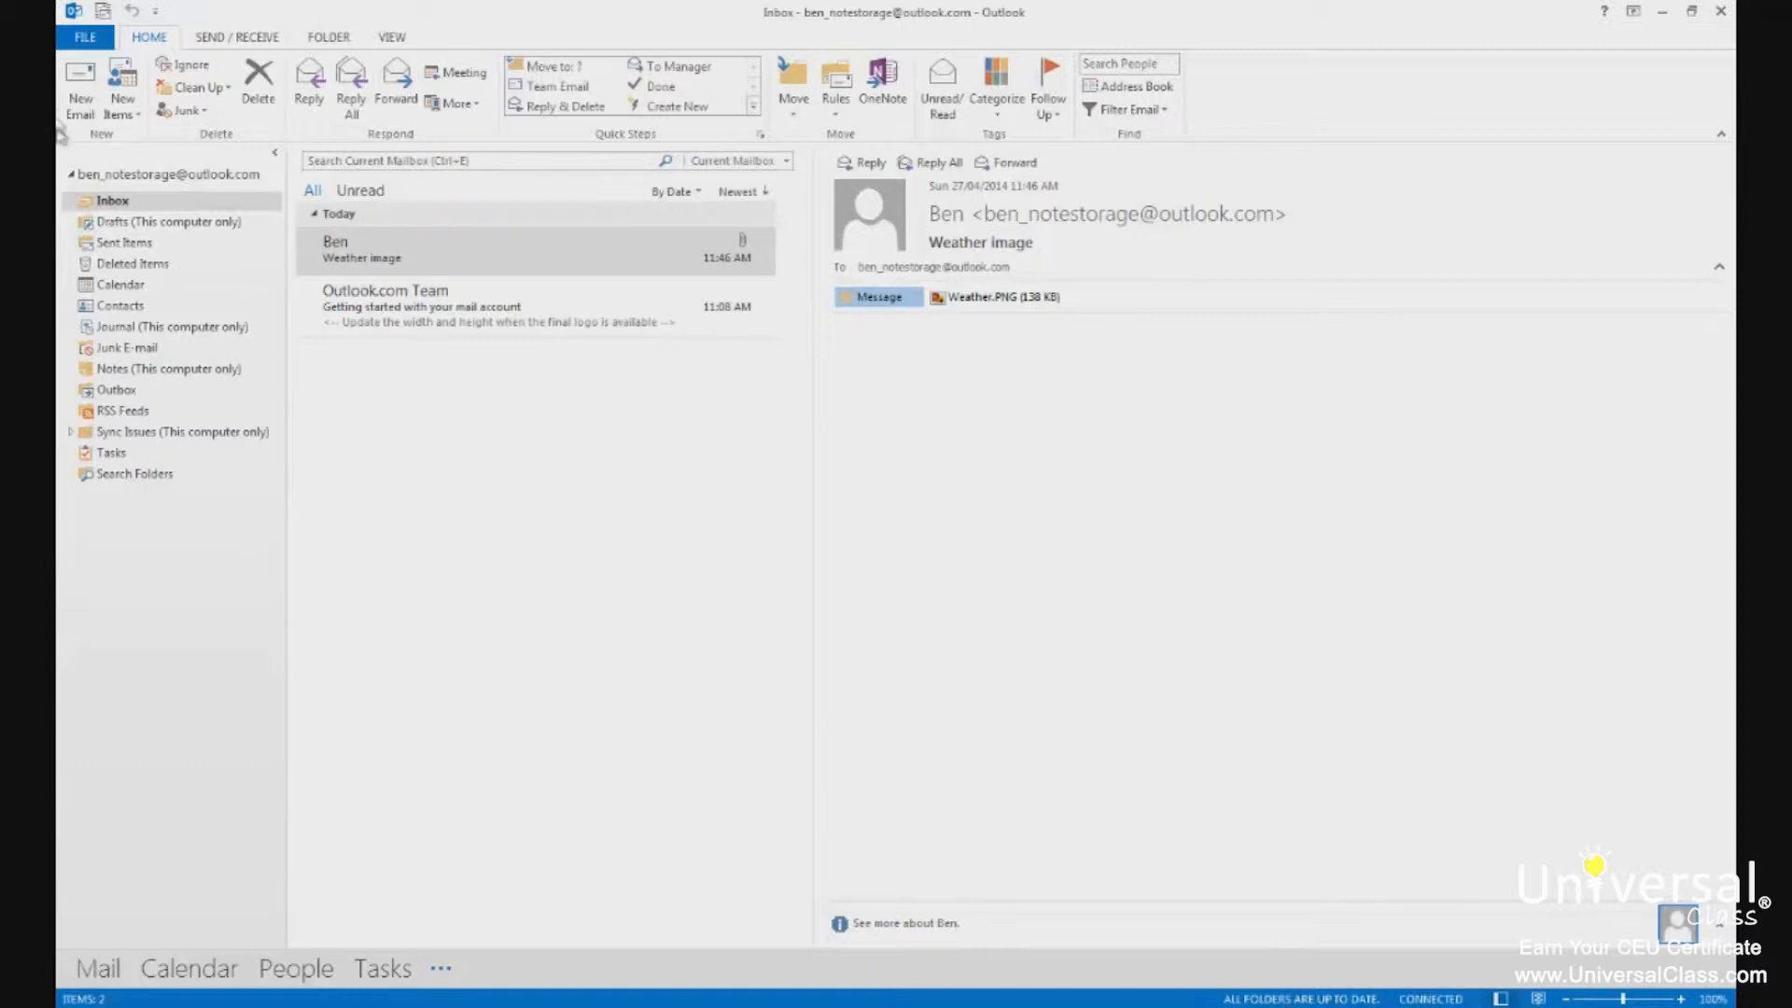
# - Create a new email message with the sample body text running from "Hello," to "Thanks!"
pyautogui.click(80, 89)
pyautogui.click(530, 449)
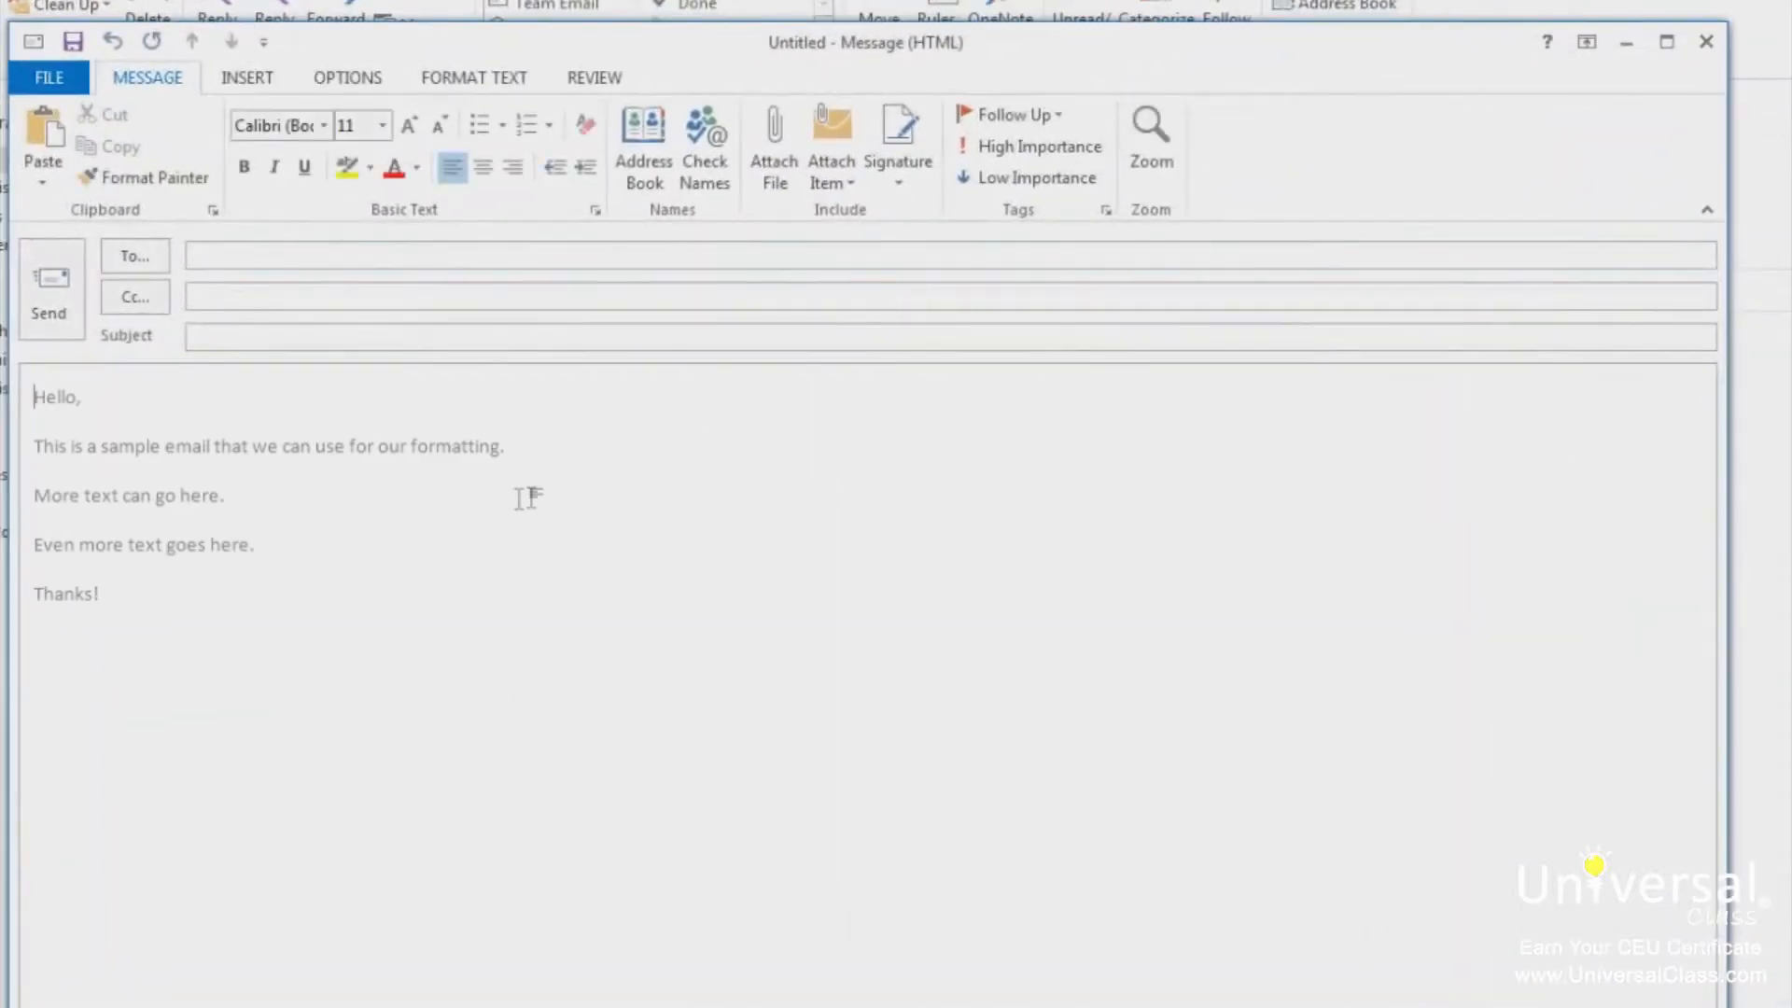
pyautogui.hotkey('ctrl', 'End')
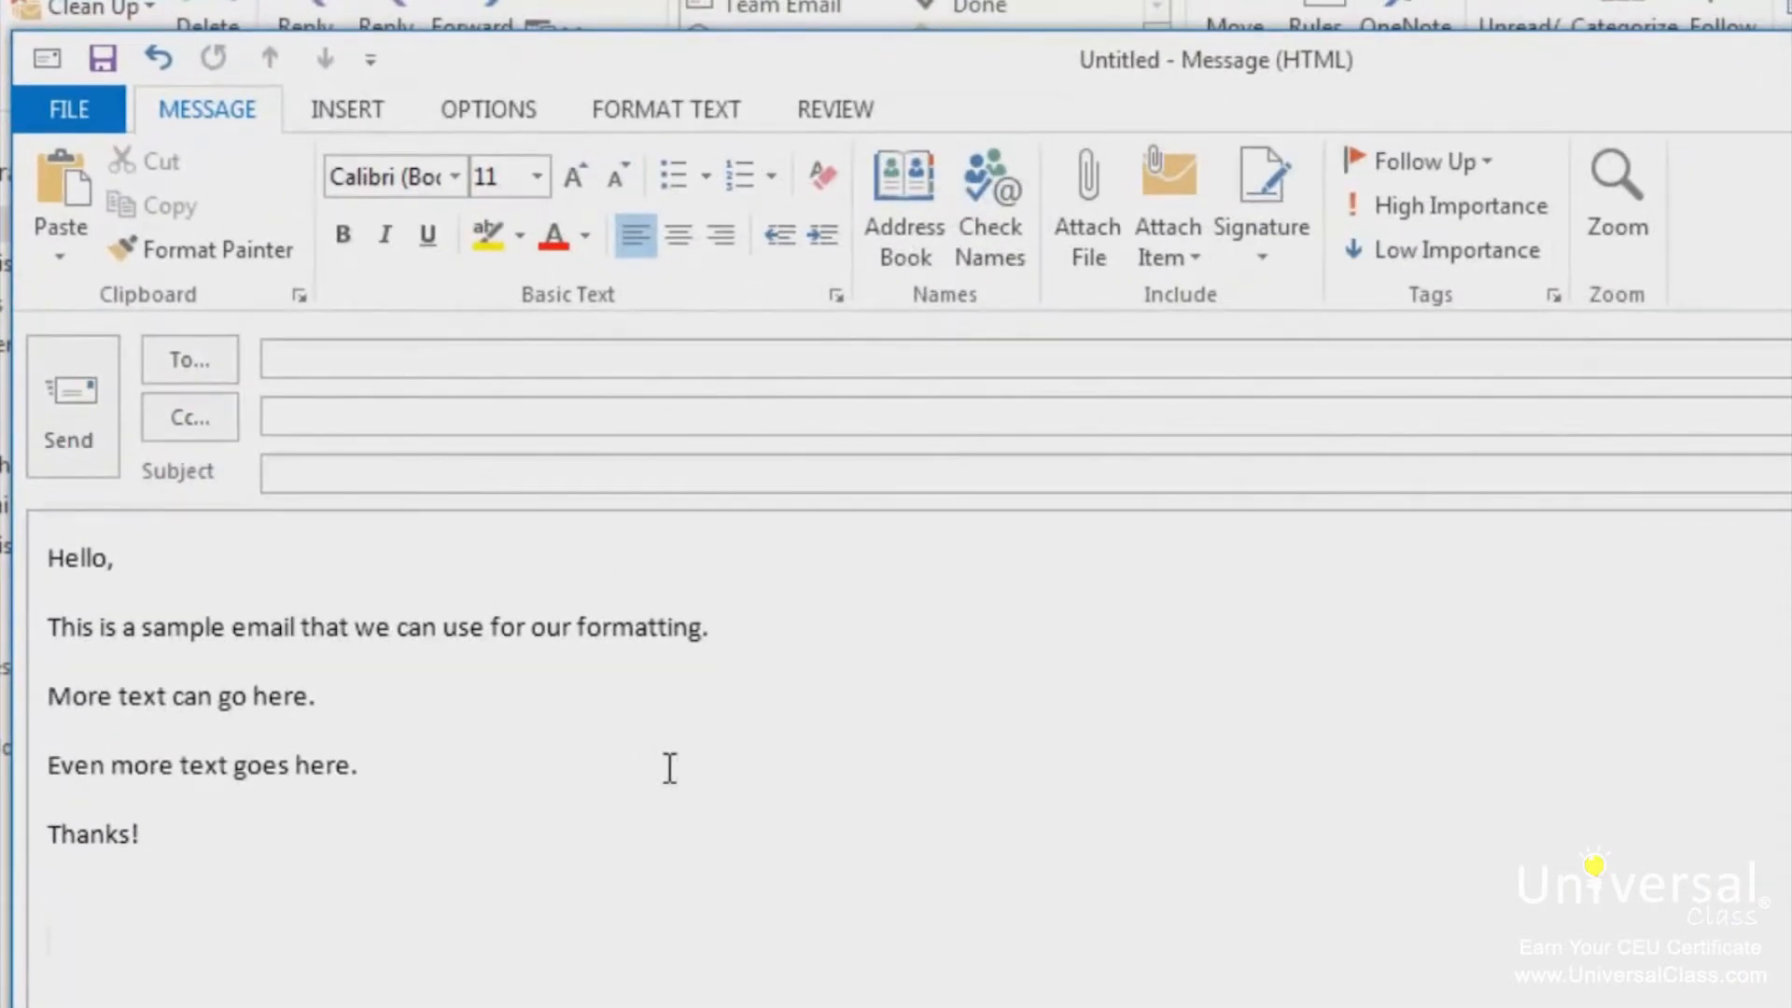
# - Change the font of the entire message body to Verdana
pyautogui.click(664, 113)
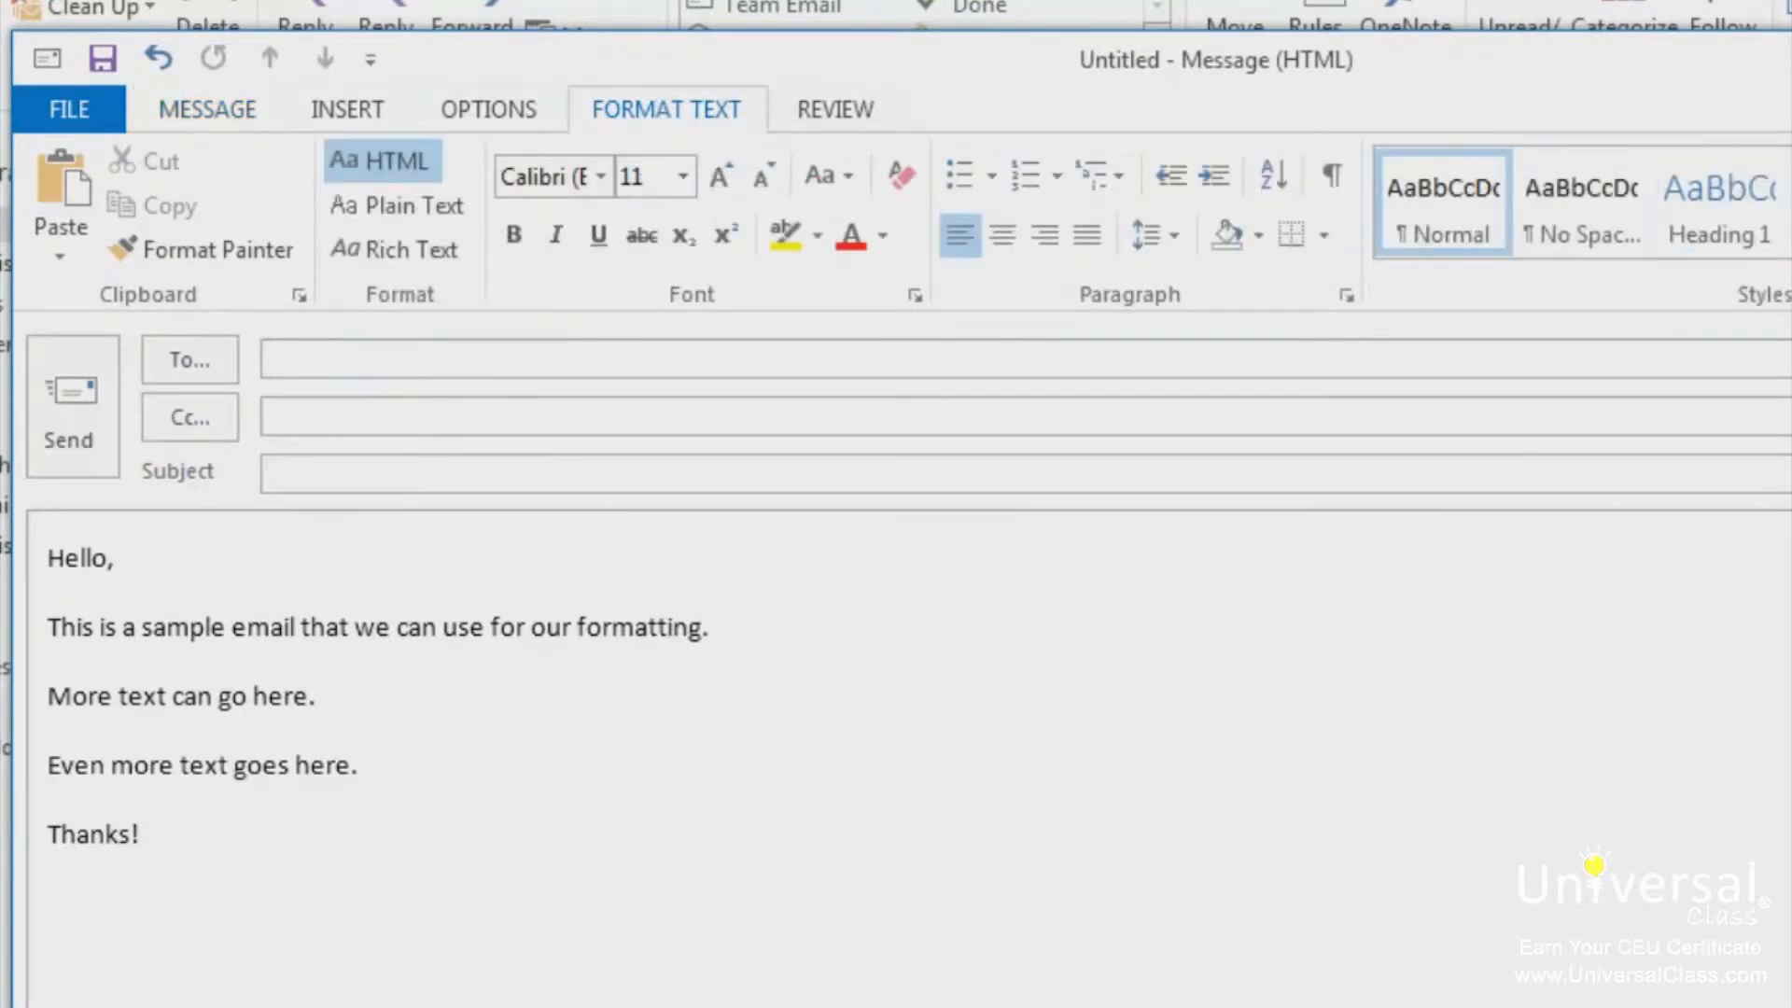
pyautogui.click(599, 175)
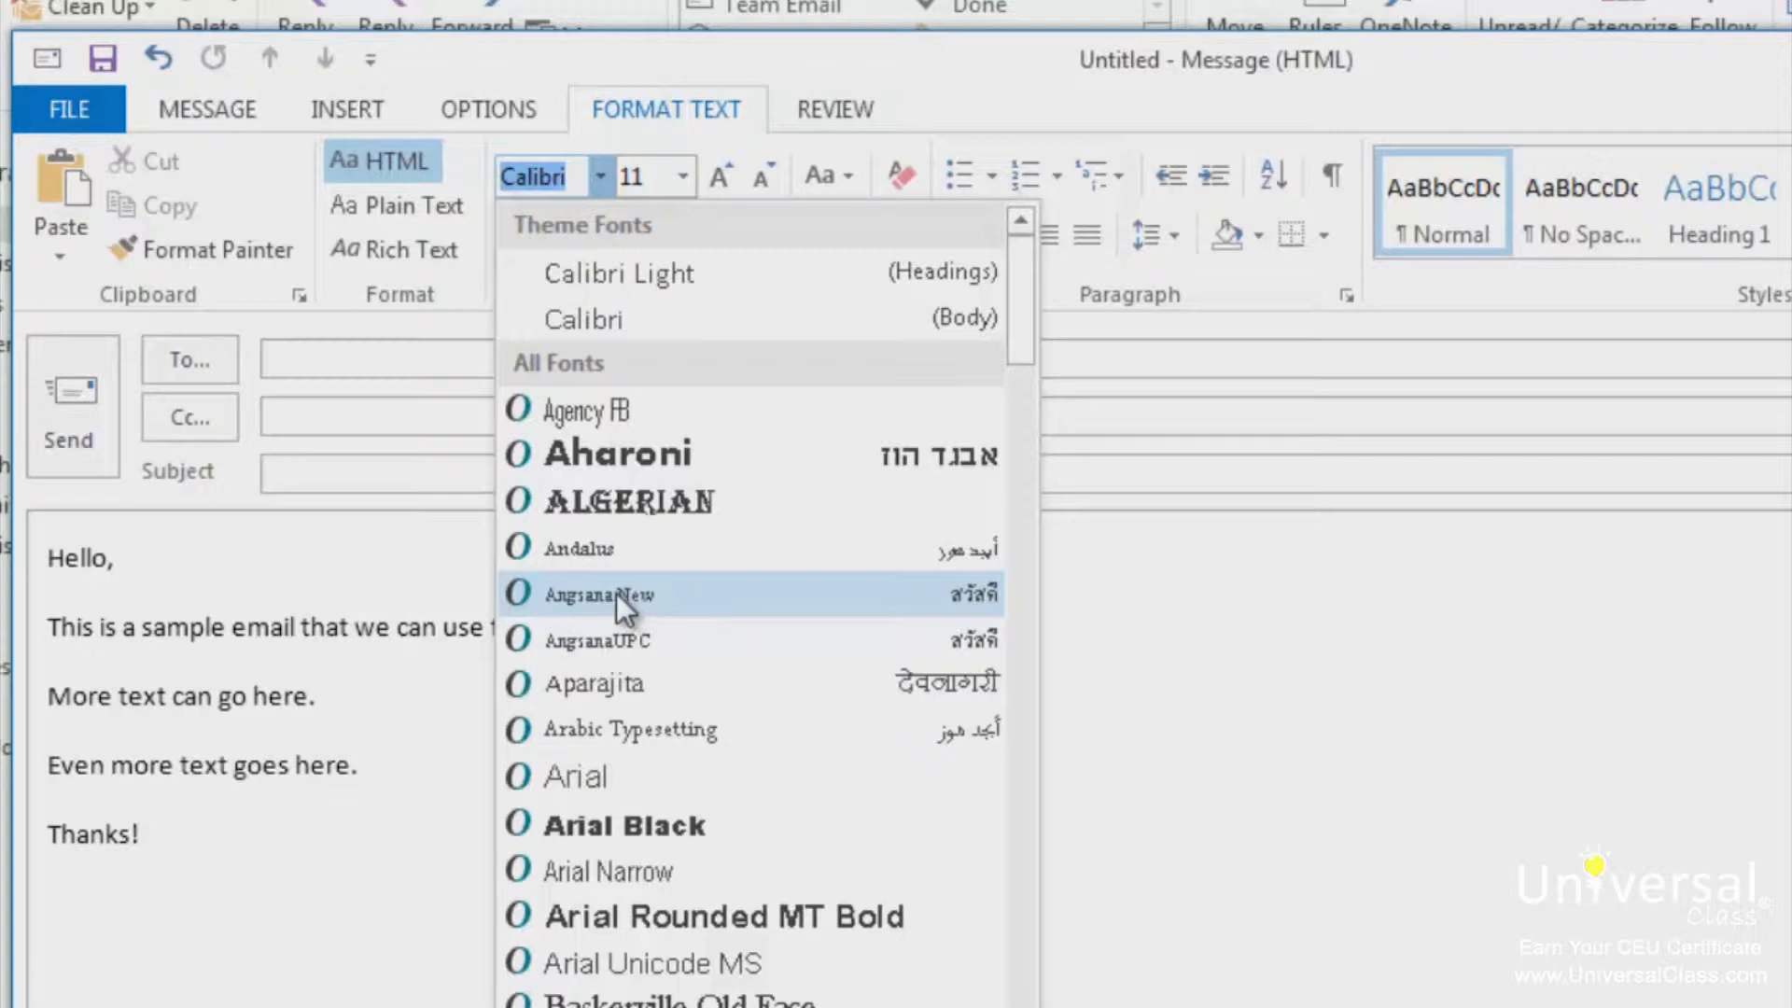
pyautogui.click(228, 936)
pyautogui.moveTo(266, 970); pyautogui.dragTo(33, 542)
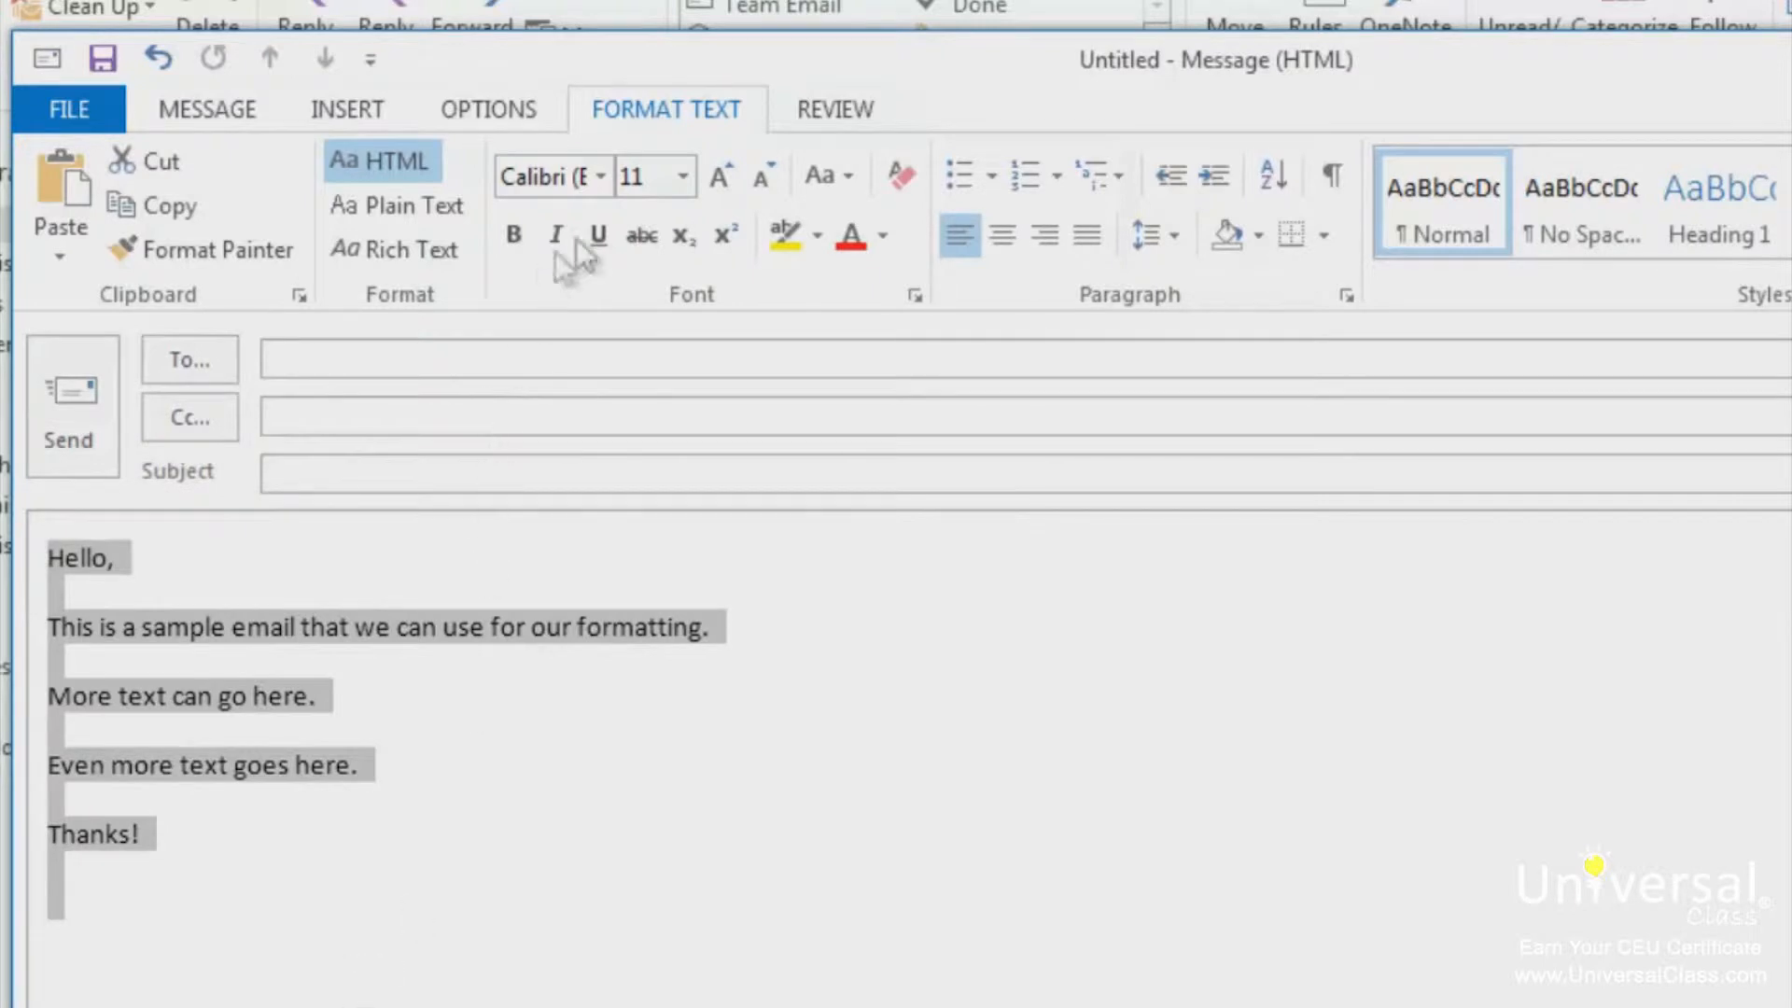
pyautogui.click(601, 179)
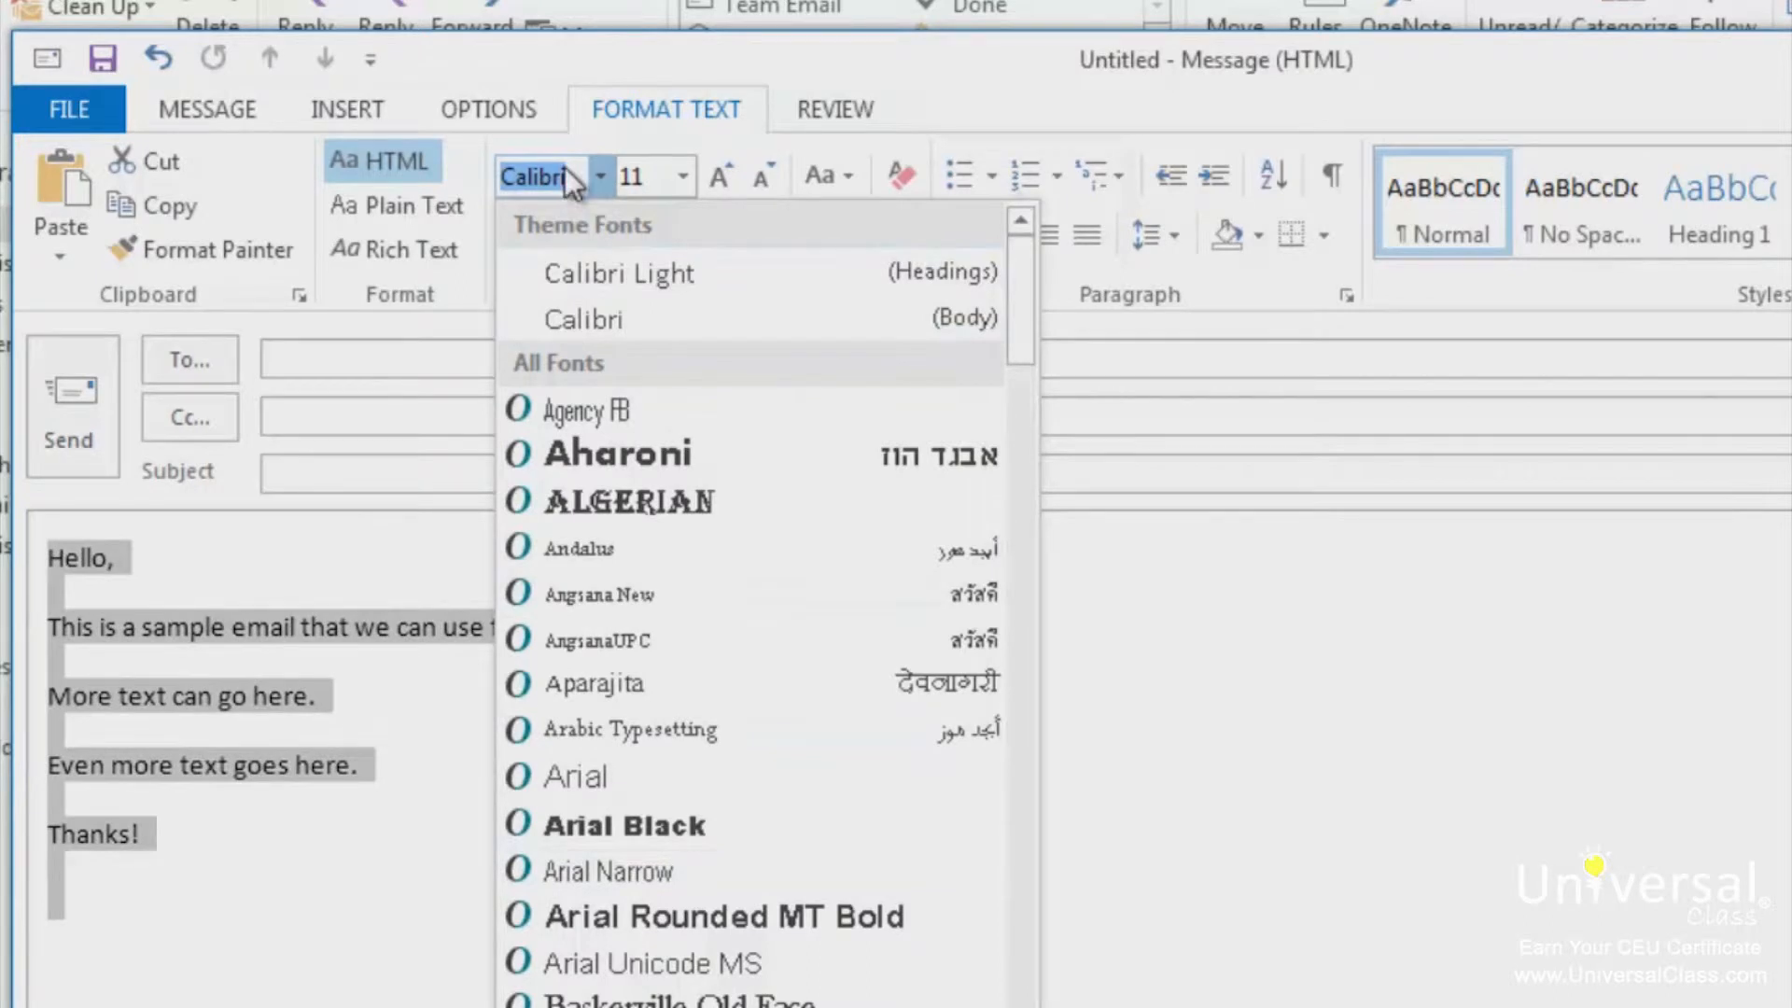
pyautogui.write('Verd')
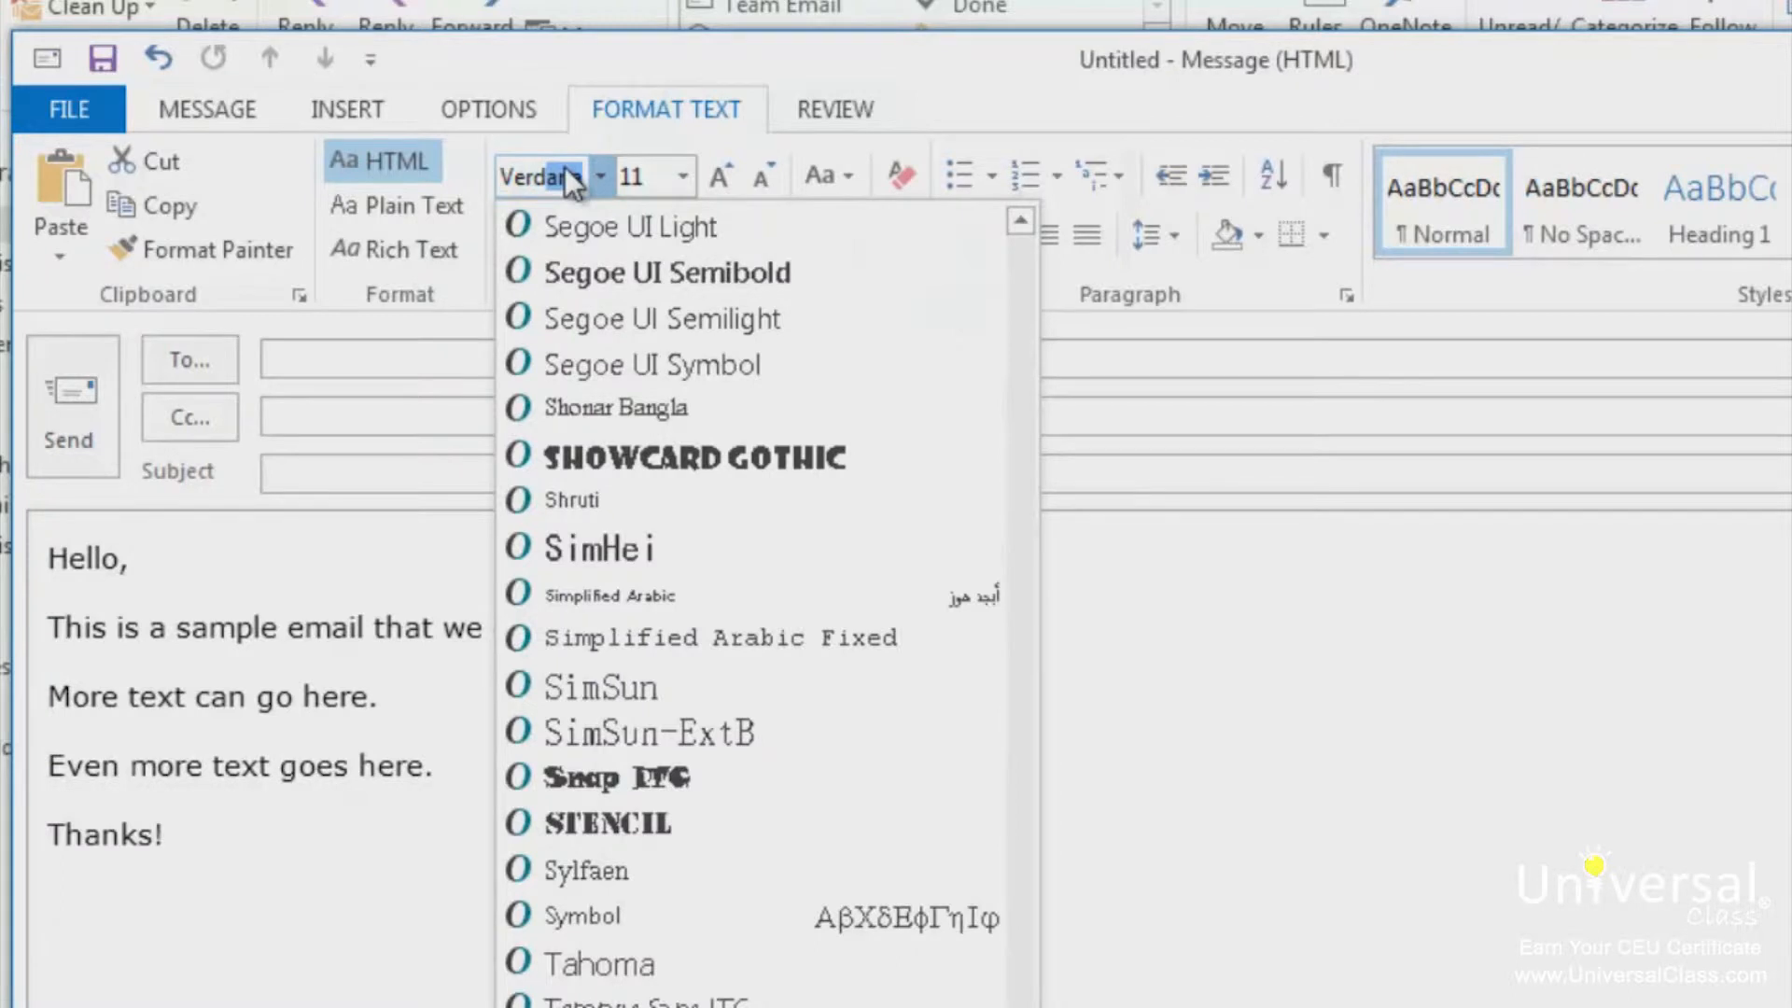
pyautogui.press('Return')
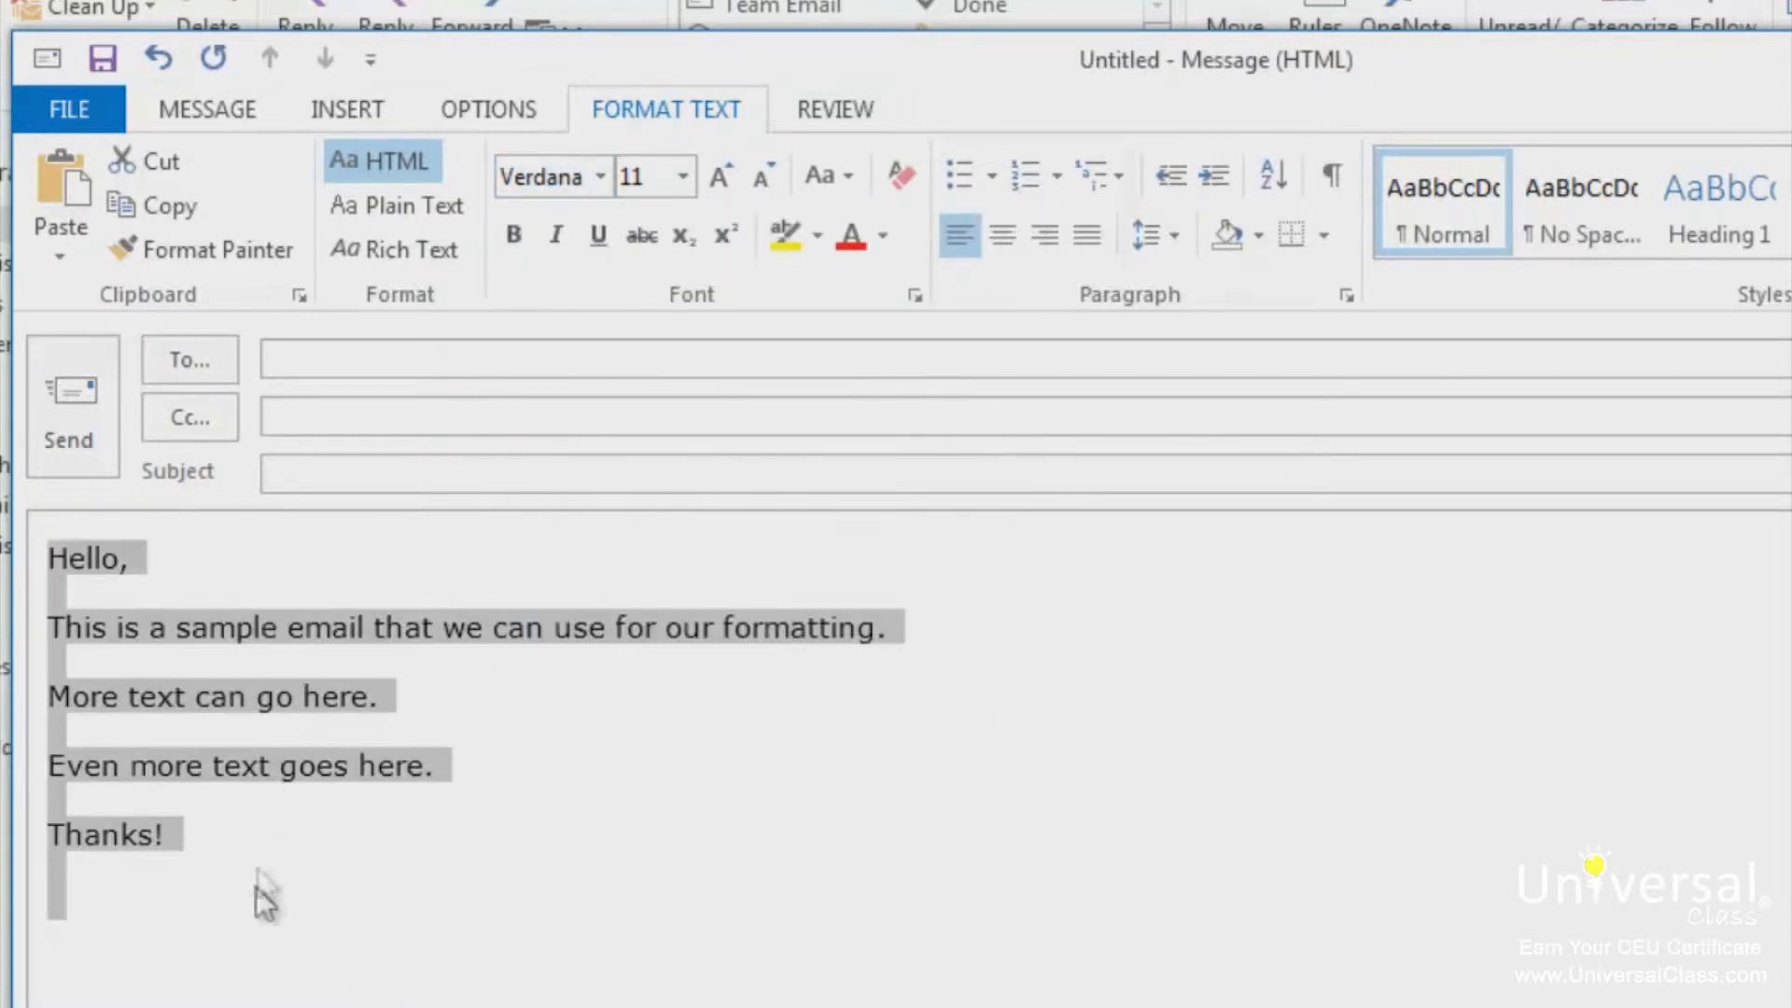
pyautogui.click(220, 962)
pyautogui.click(75, 907)
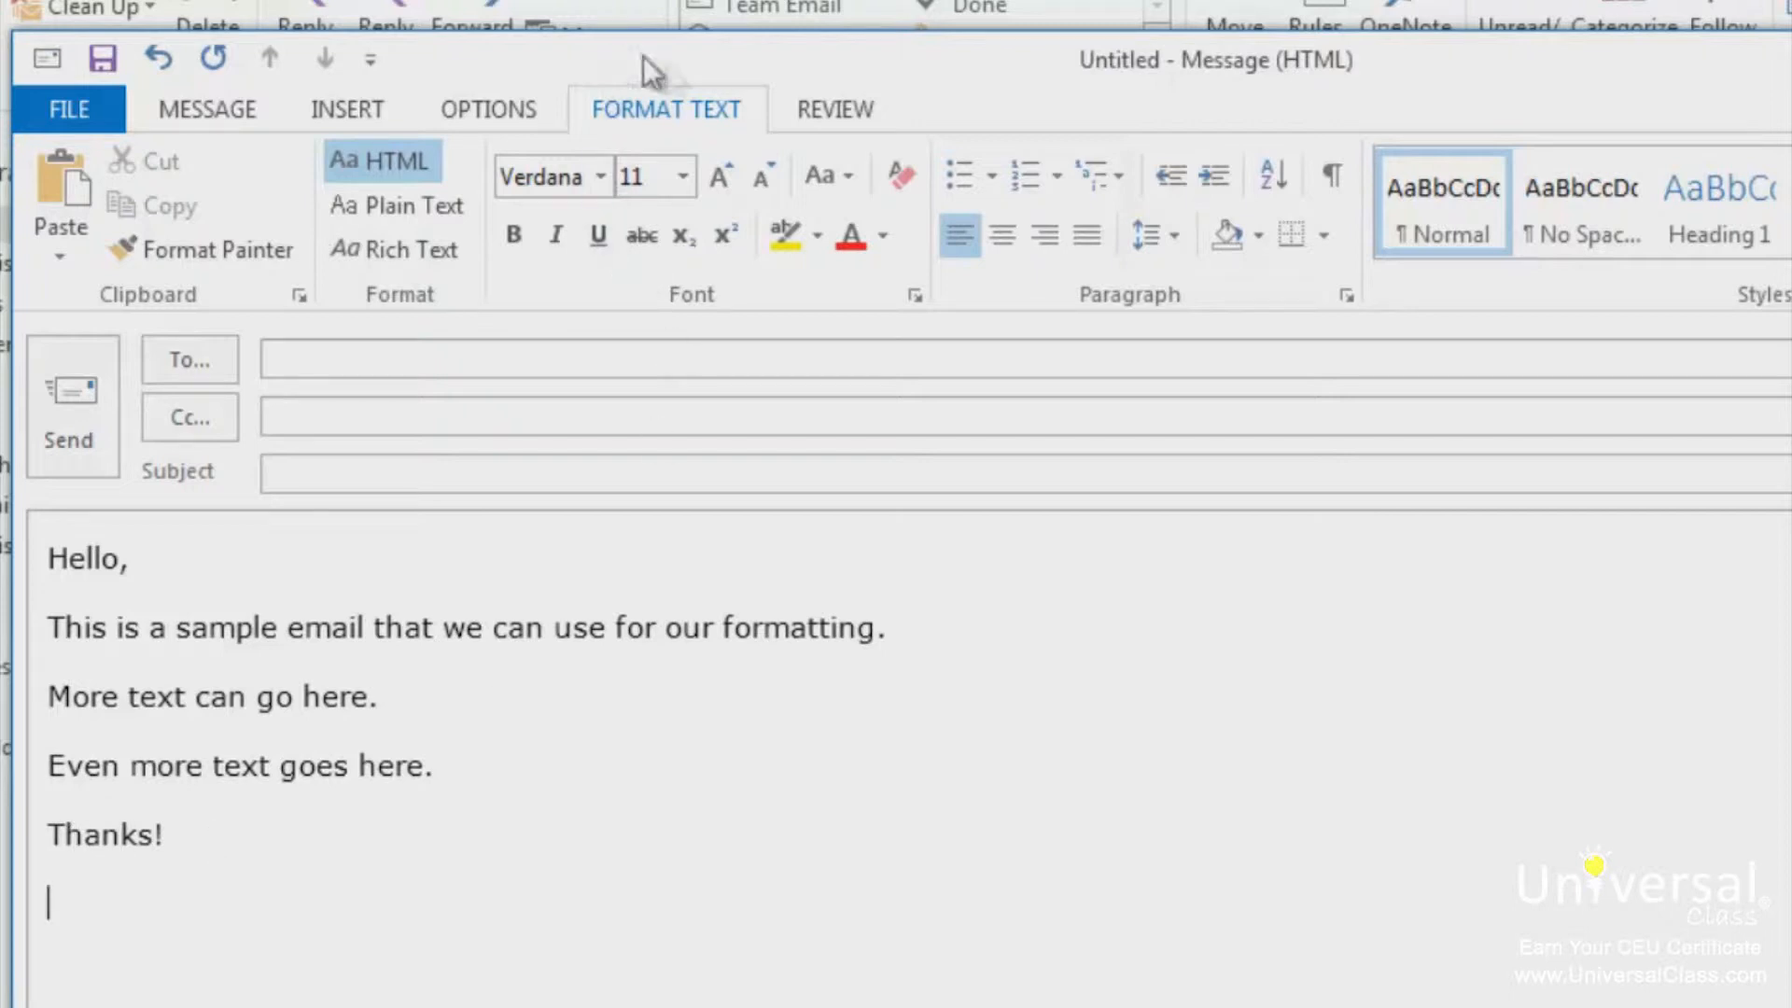
# - Set the font size of the line "More text can go here." to 14
pyautogui.click(689, 183)
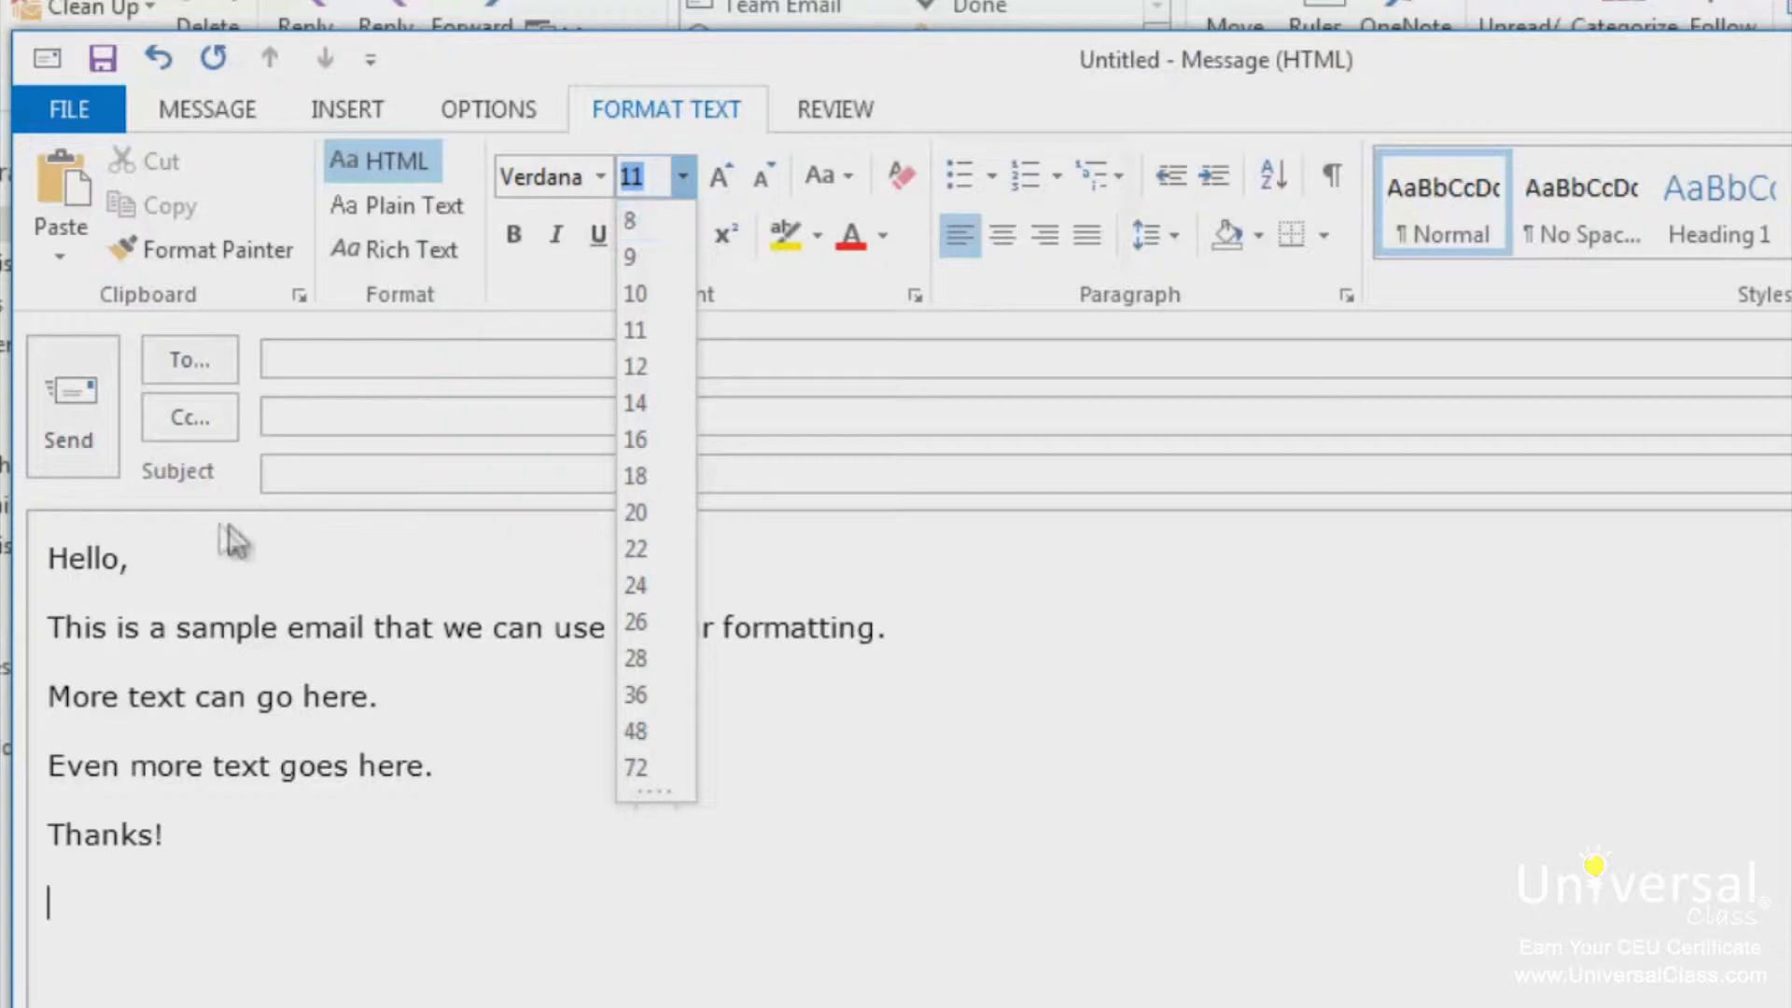
pyautogui.click(275, 716)
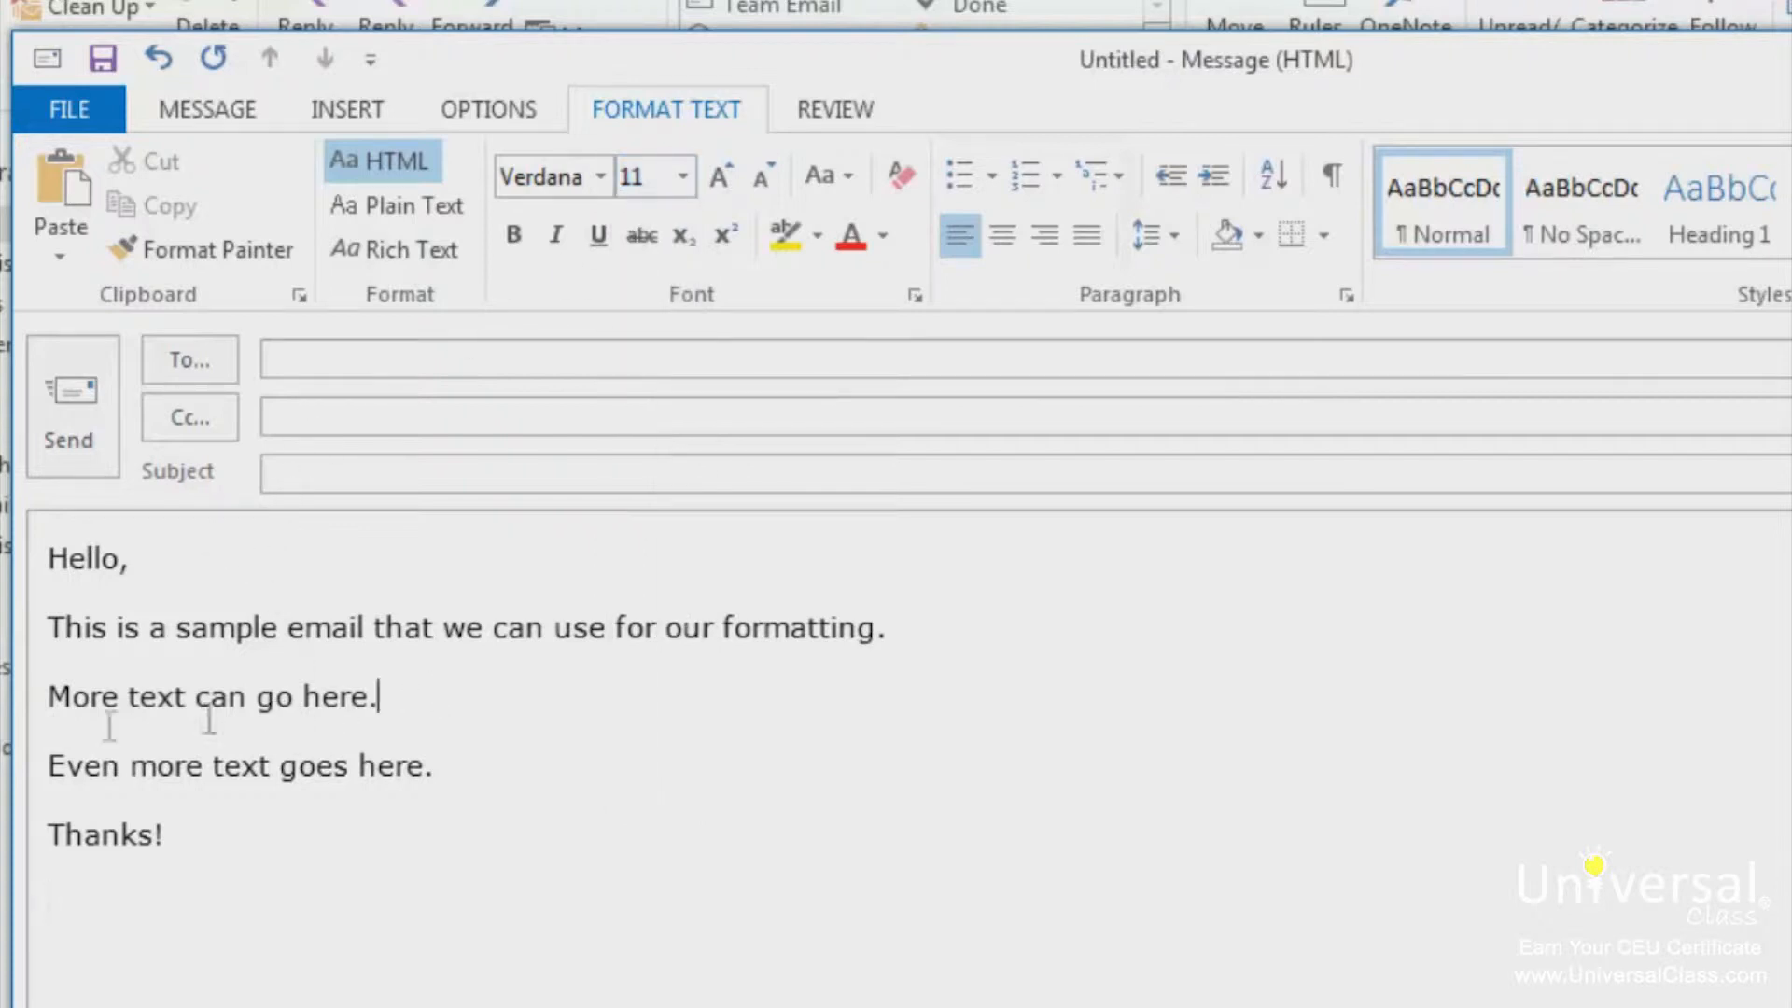
pyautogui.tripleClick(383, 696)
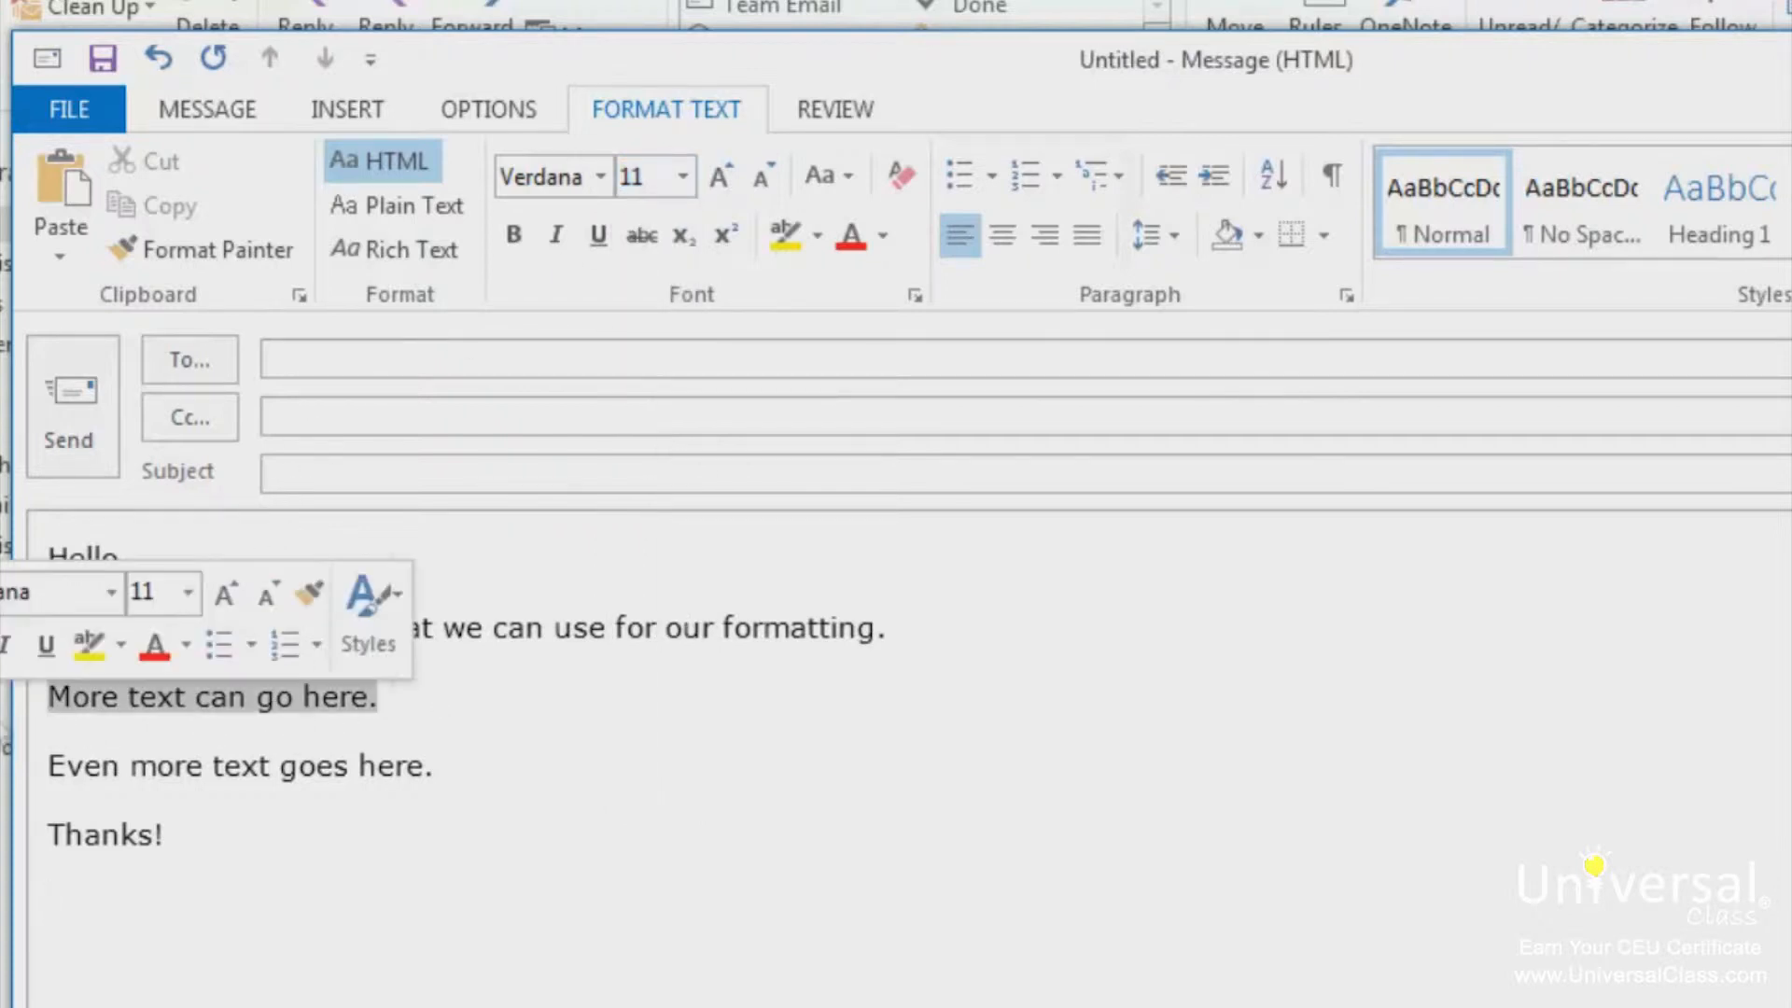
pyautogui.click(683, 177)
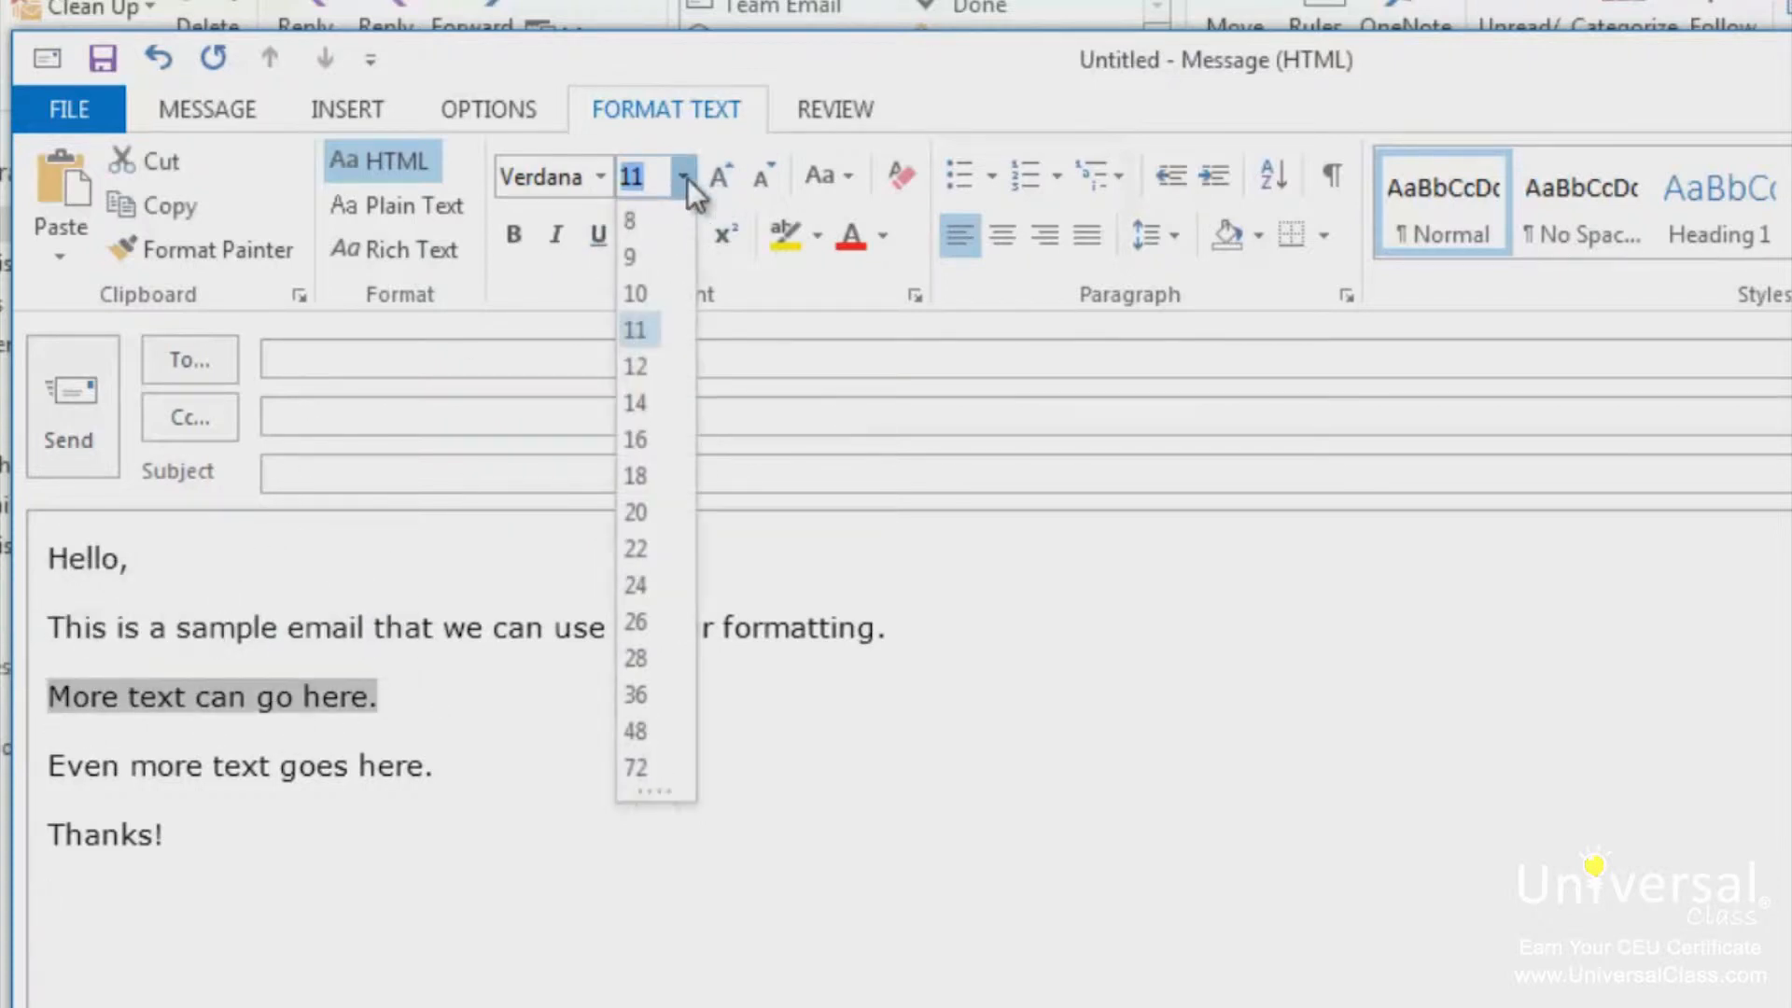
pyautogui.click(640, 403)
pyautogui.click(533, 795)
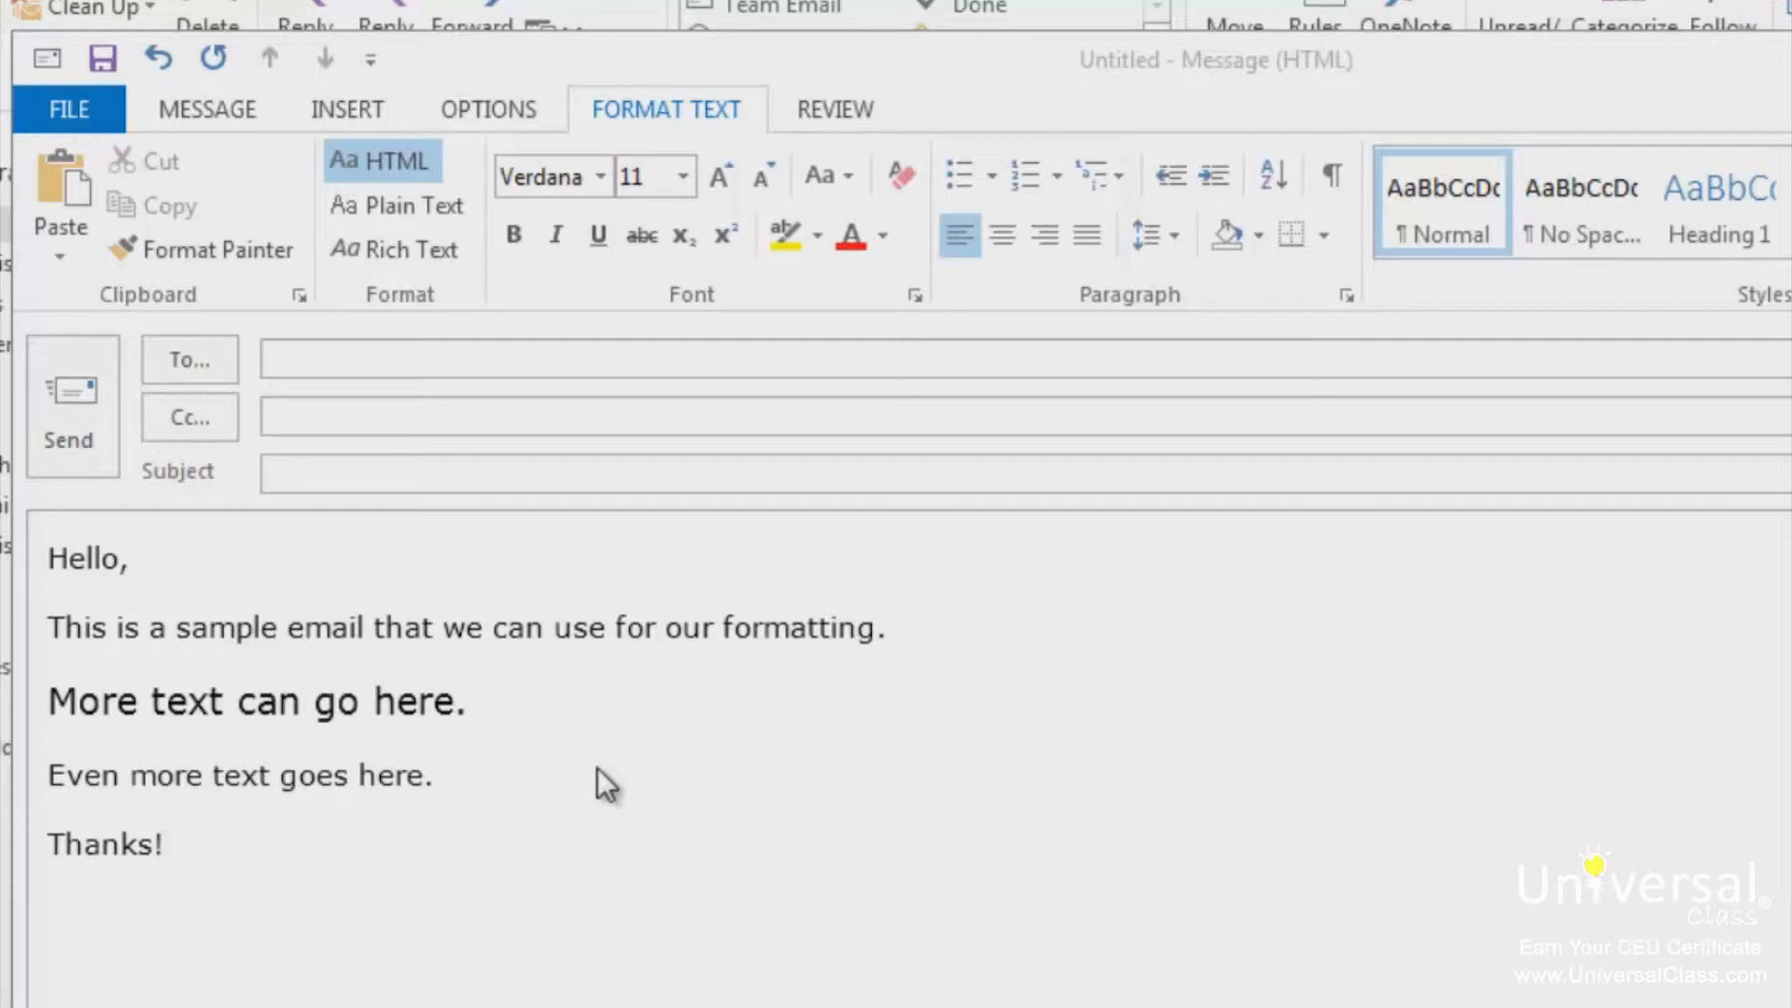
# - Underline the words "Even more" in the line above "Thanks!"
pyautogui.click(212, 777)
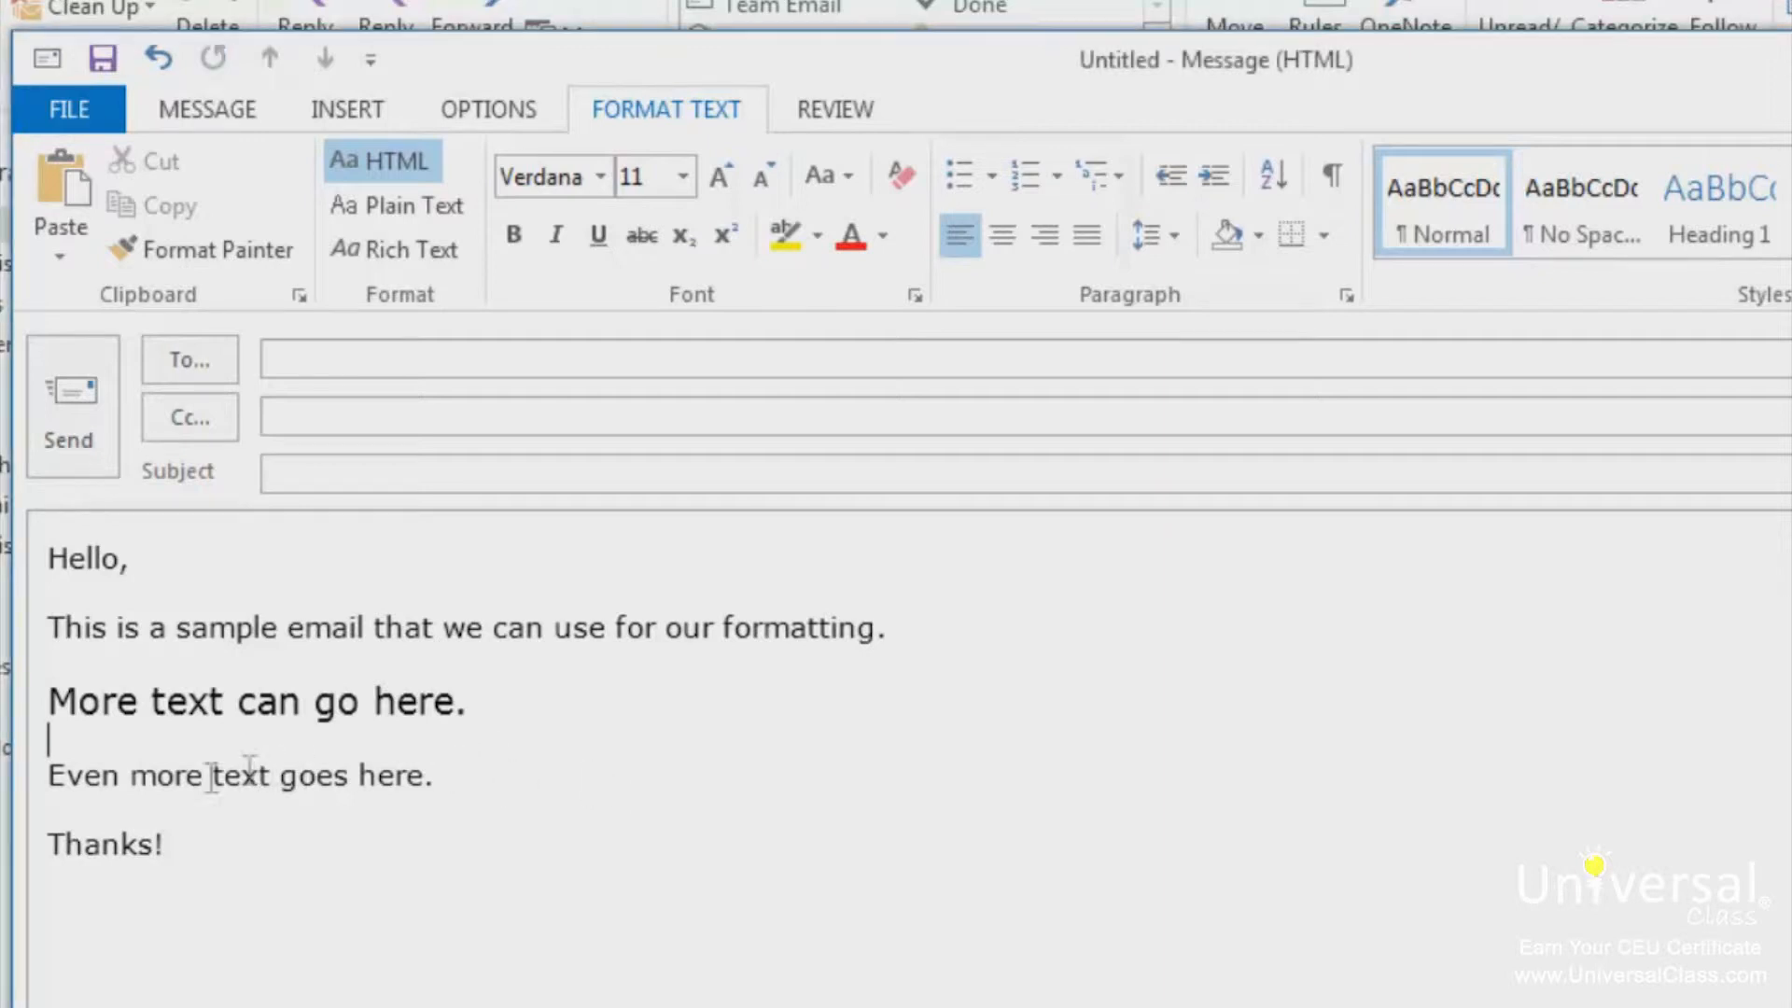
pyautogui.moveTo(206, 792); pyautogui.dragTo(40, 771)
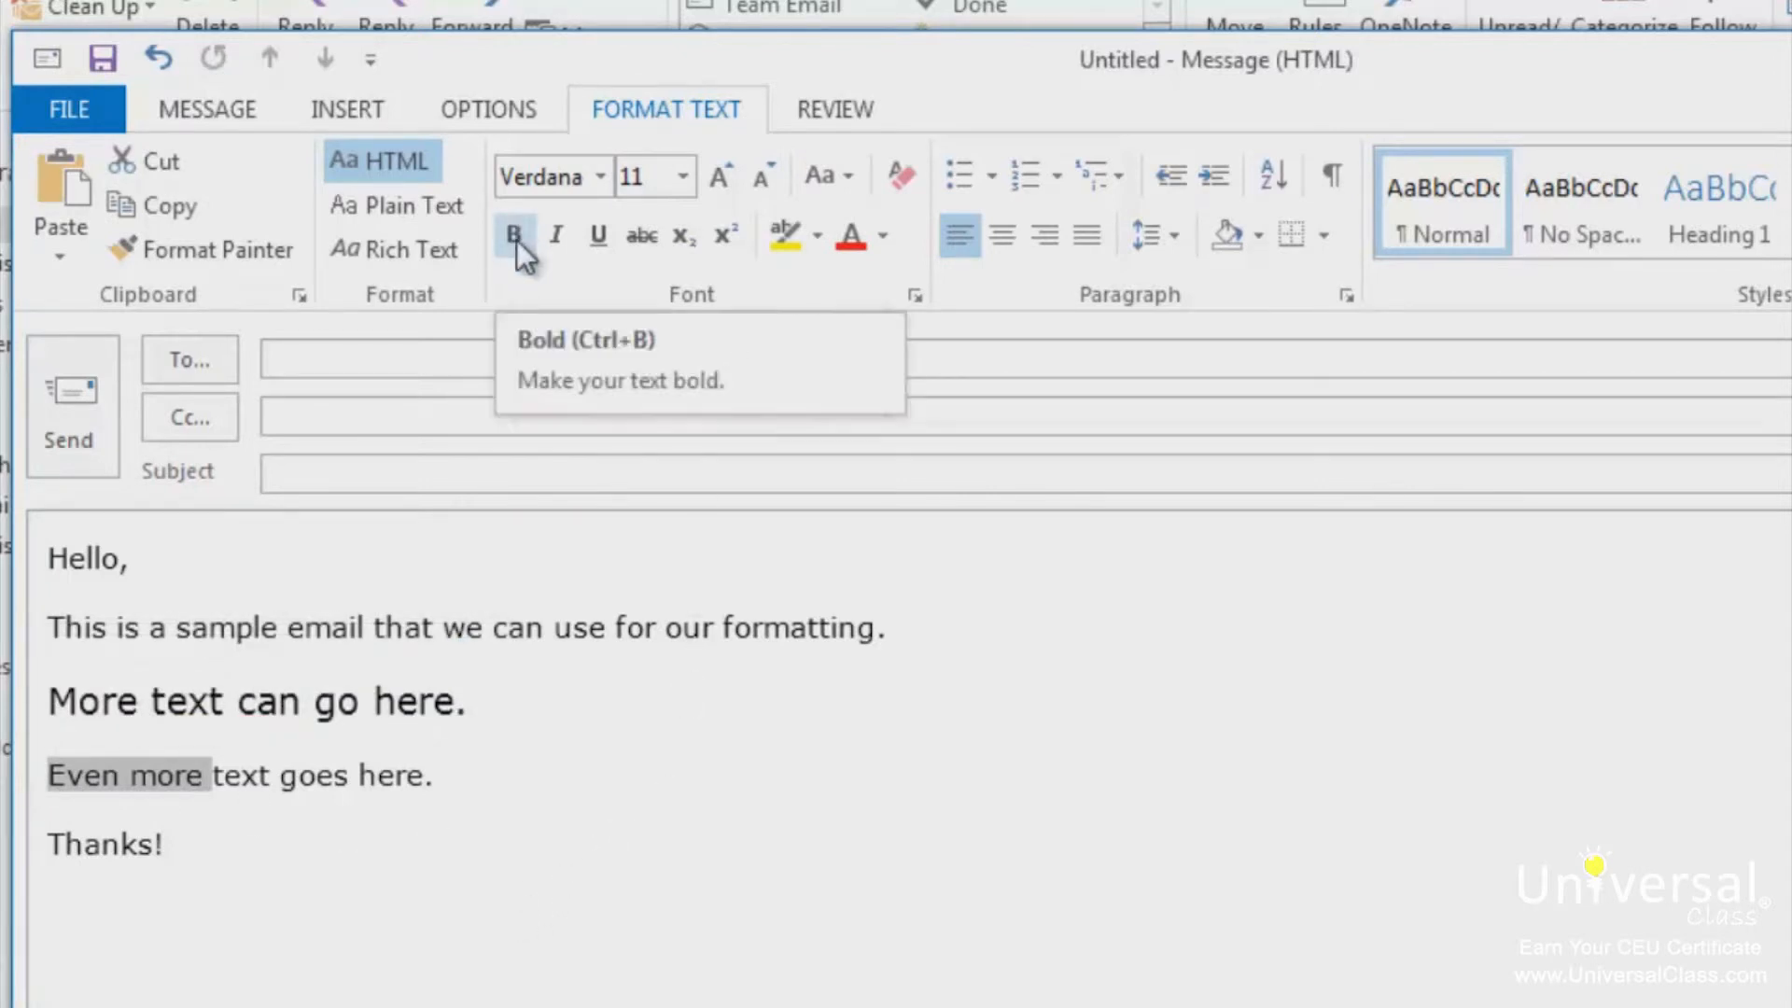
pyautogui.click(606, 238)
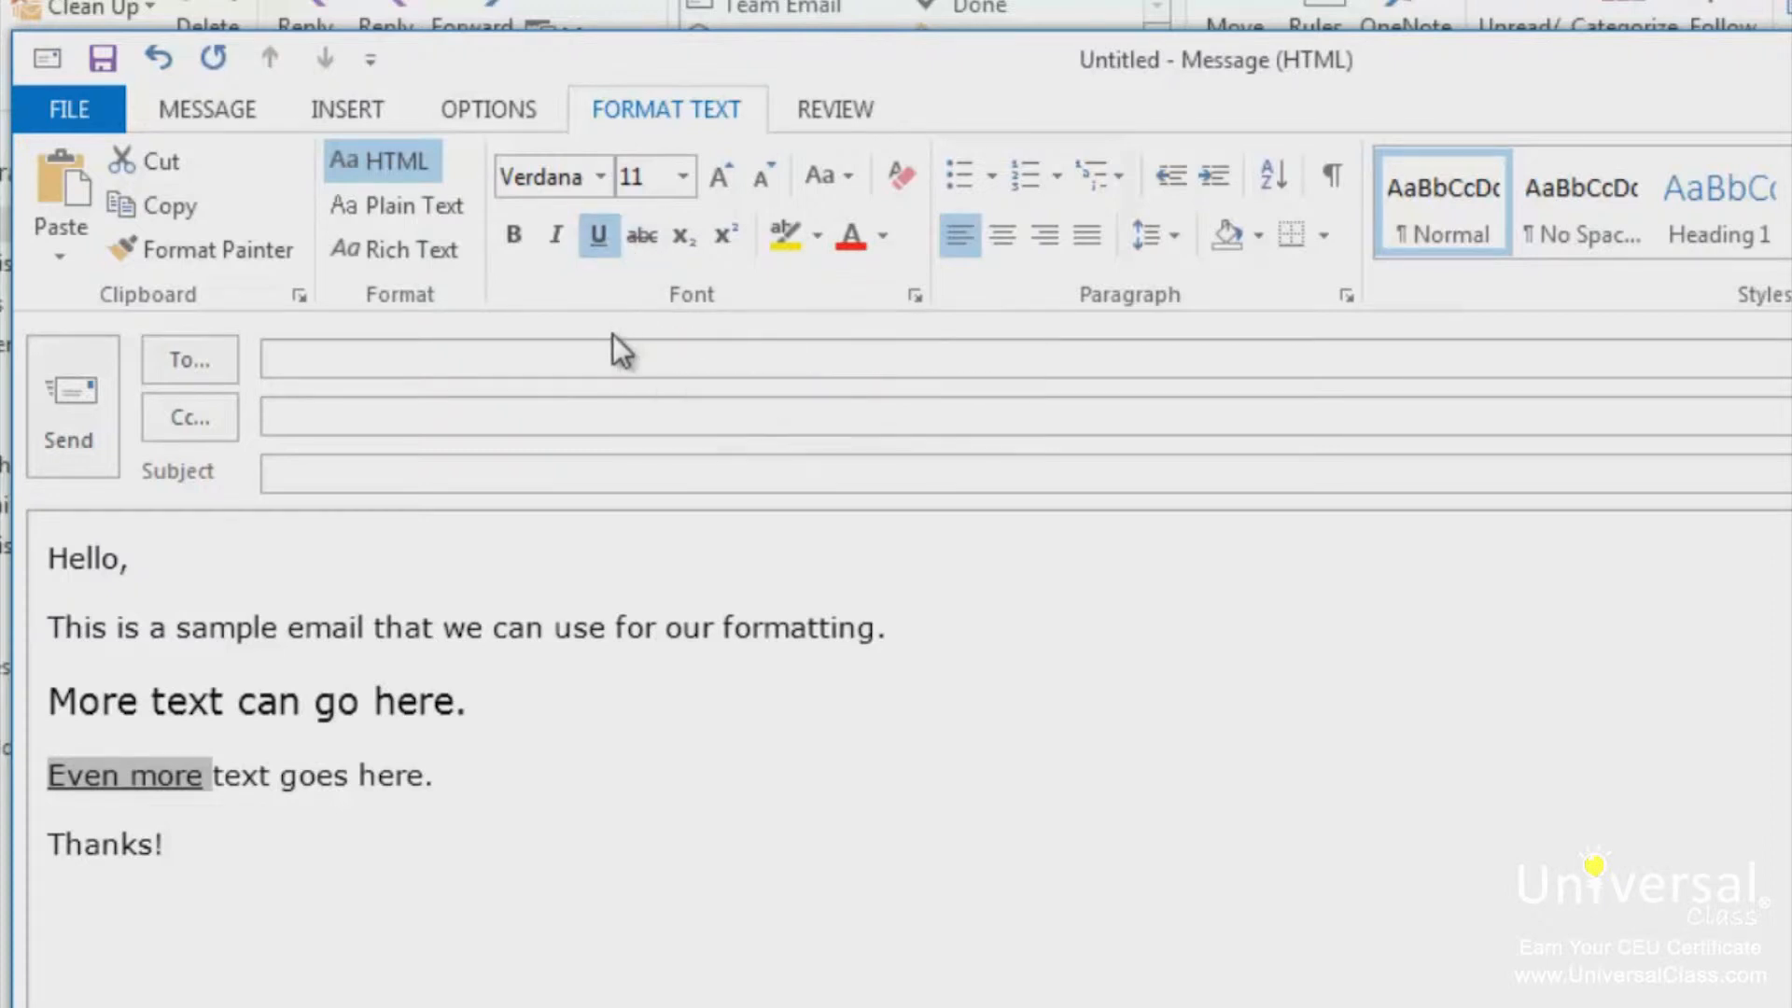
# - Try strikethrough on the words "Even more" and remove it again, keeping the underline
pyautogui.click(654, 245)
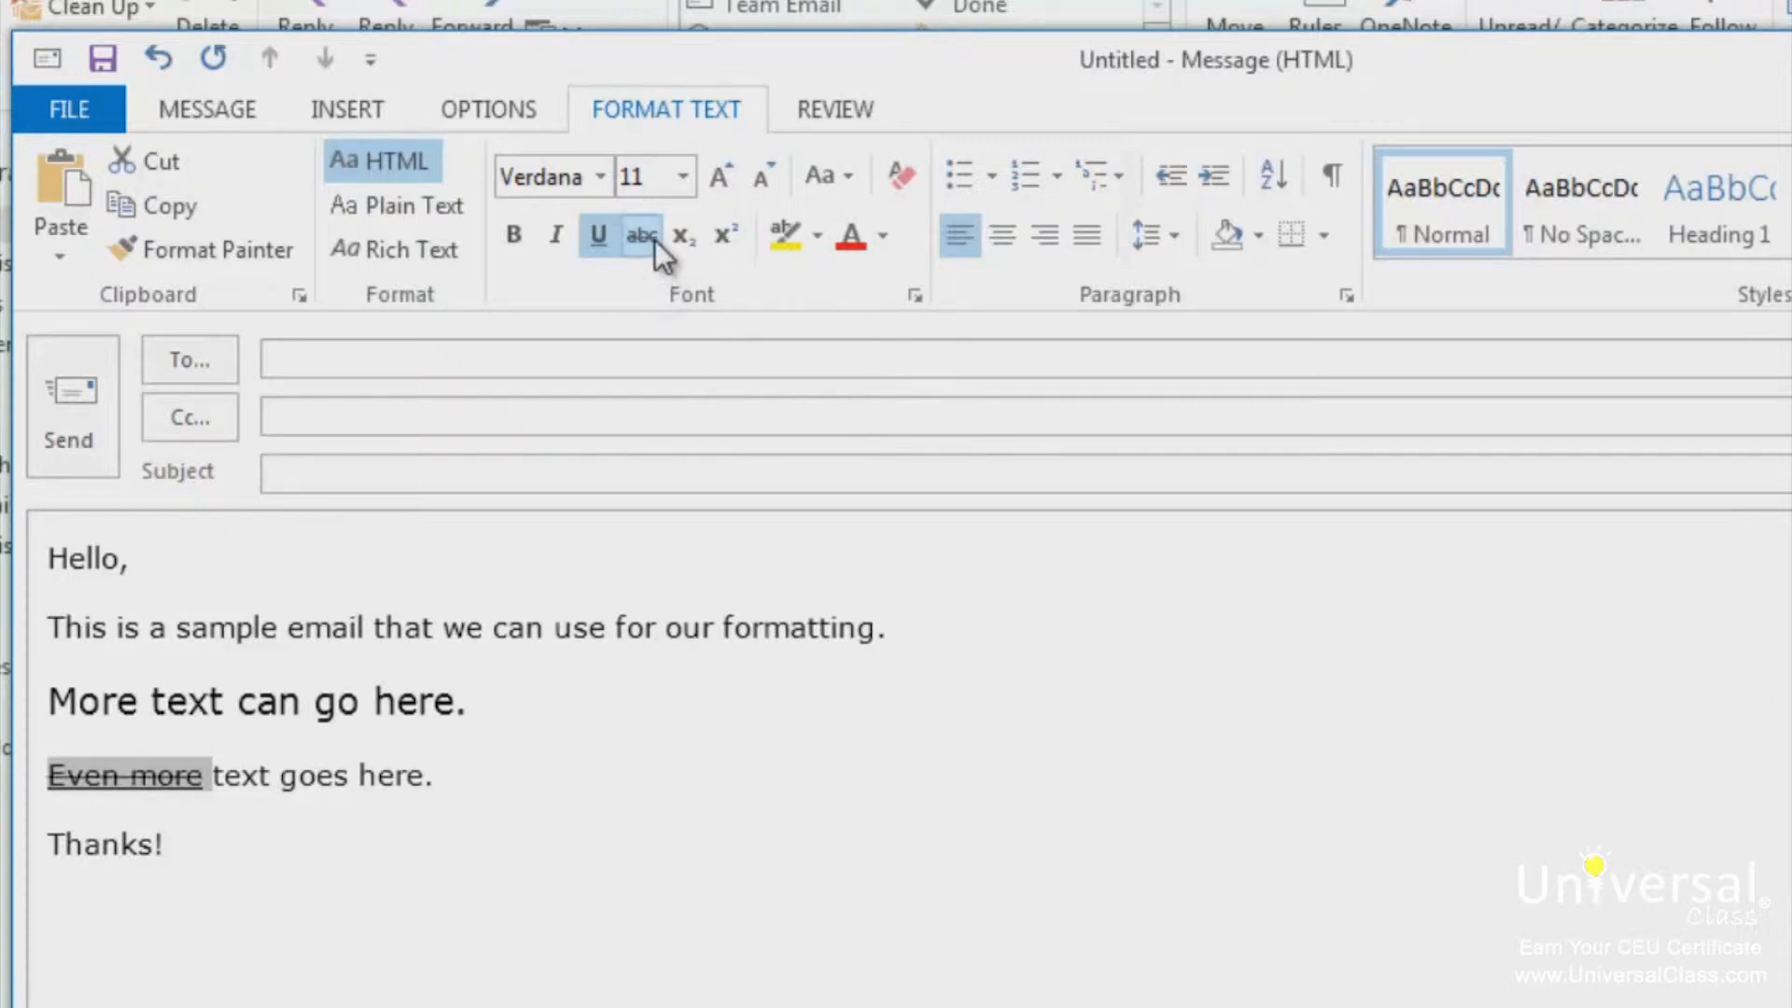
pyautogui.click(653, 239)
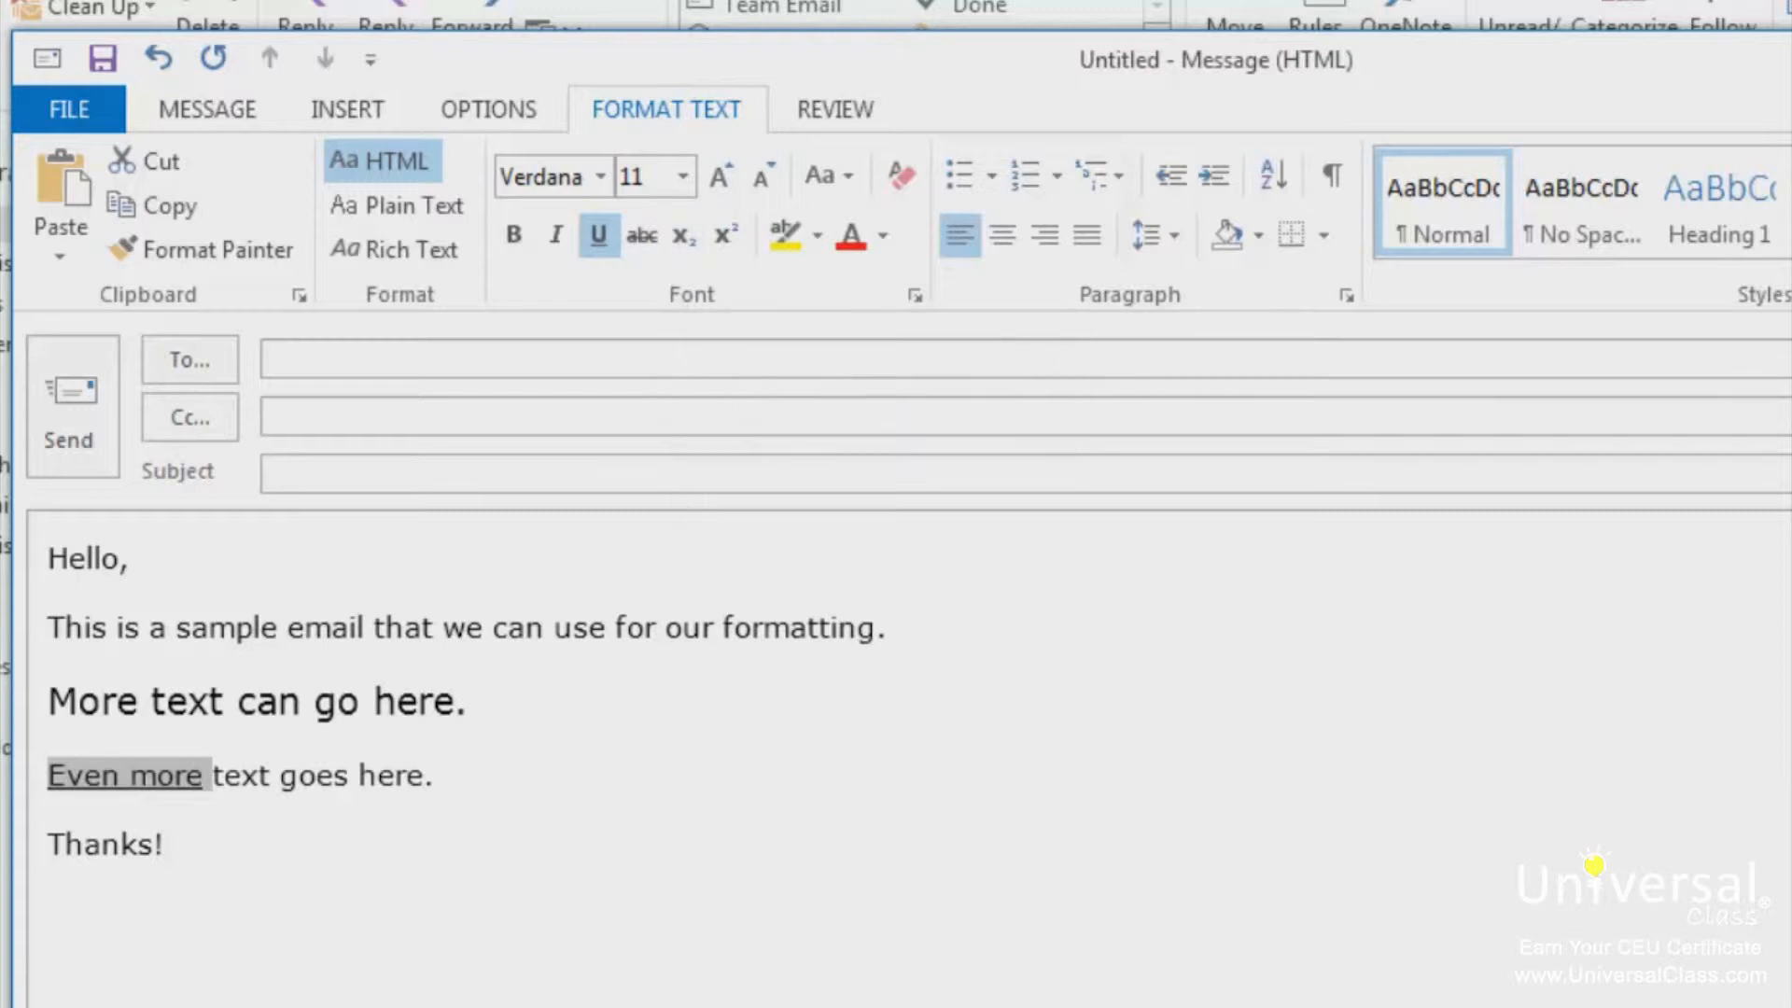
pyautogui.click(452, 793)
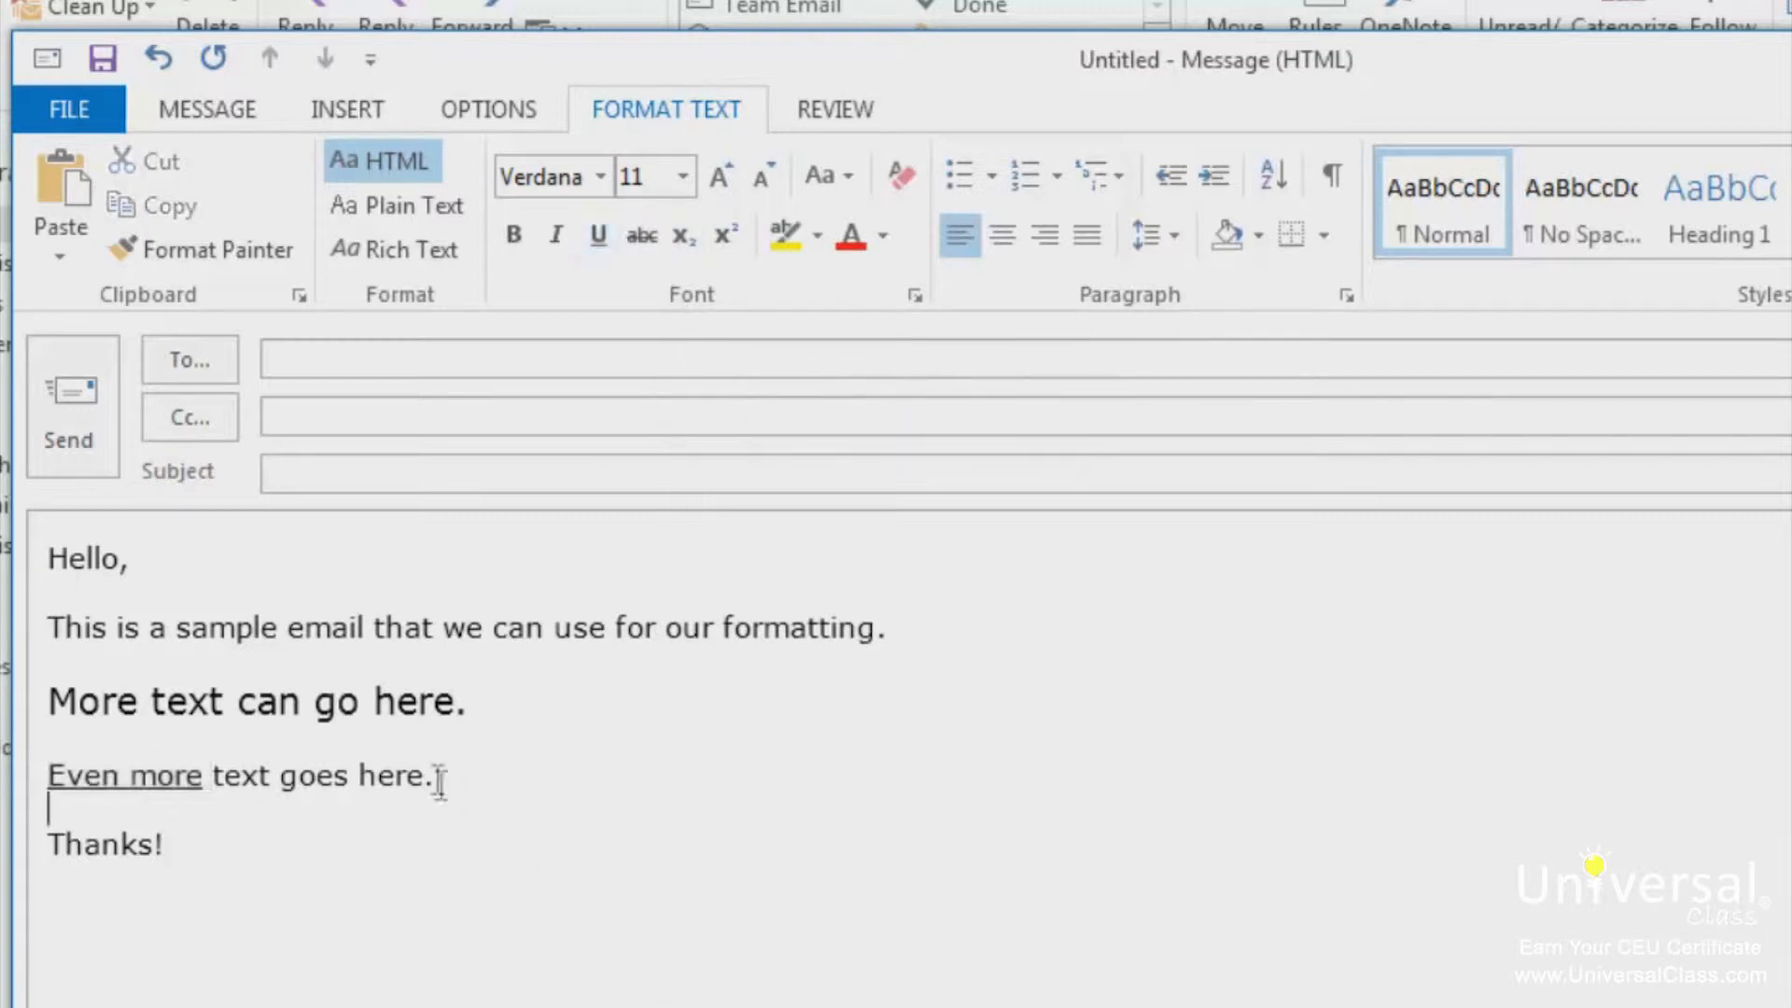
# - In the "Even more text goes here." line, make "text" subscript and "here" superscript
pyautogui.doubleClick(233, 776)
pyautogui.click(681, 236)
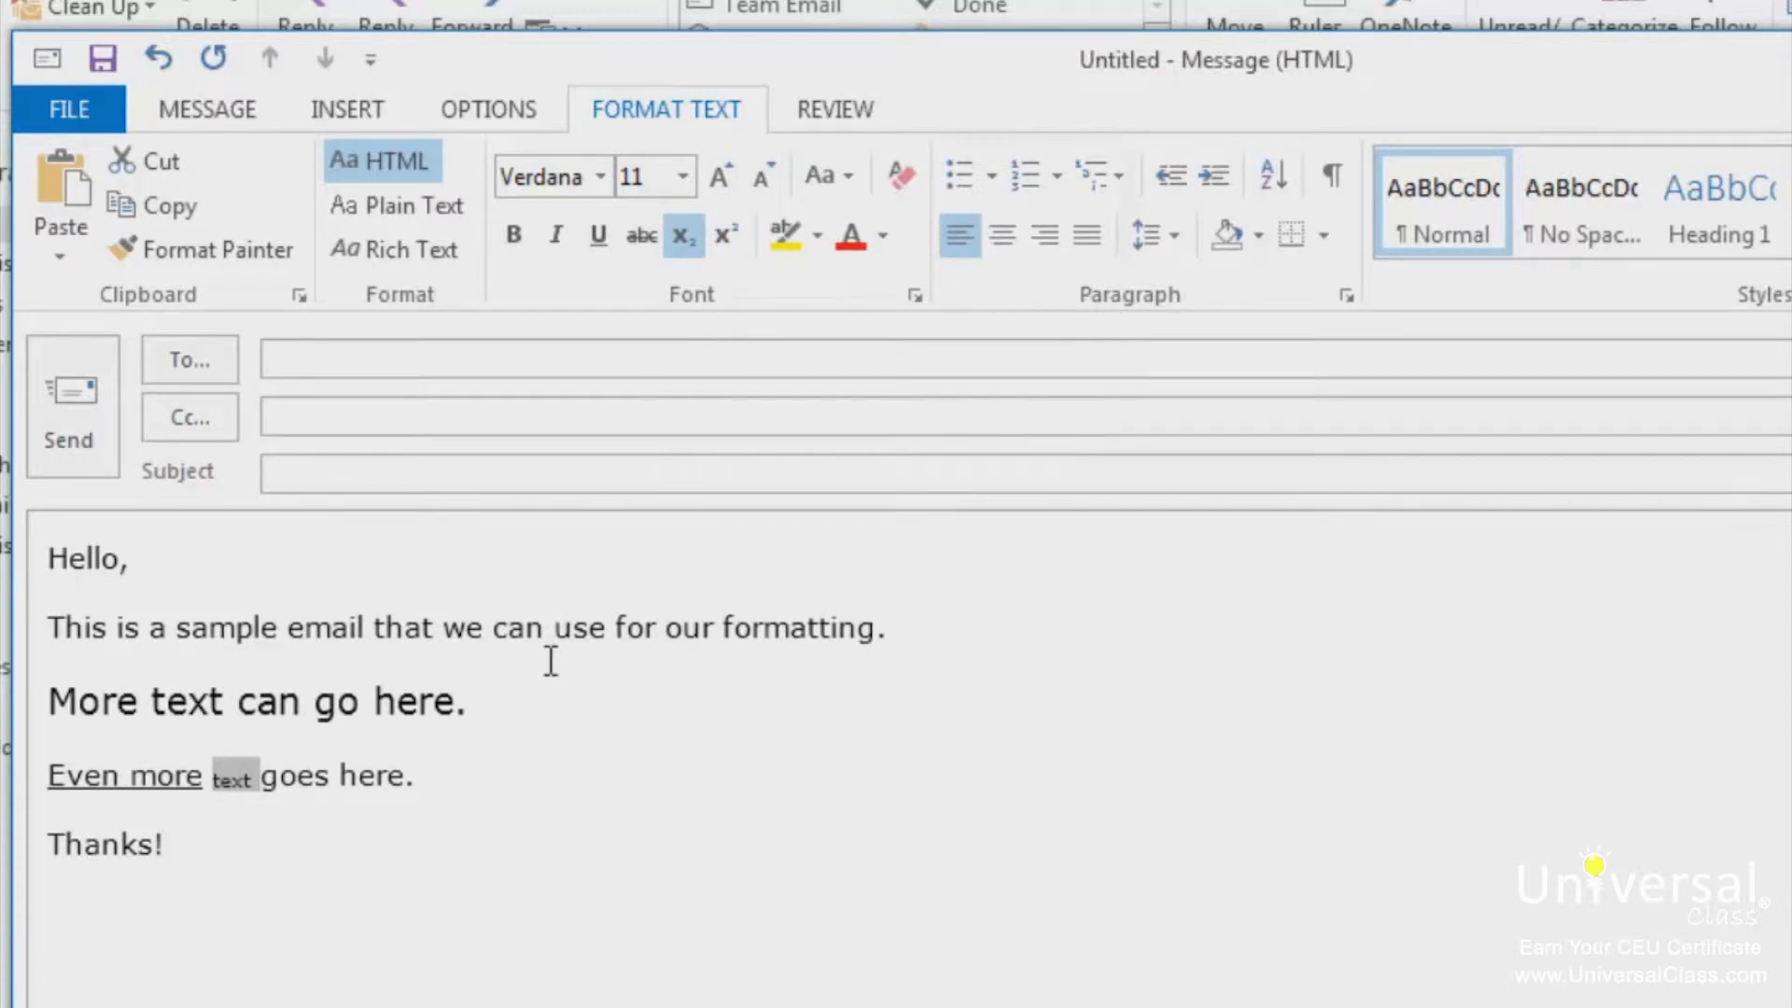
pyautogui.click(369, 776)
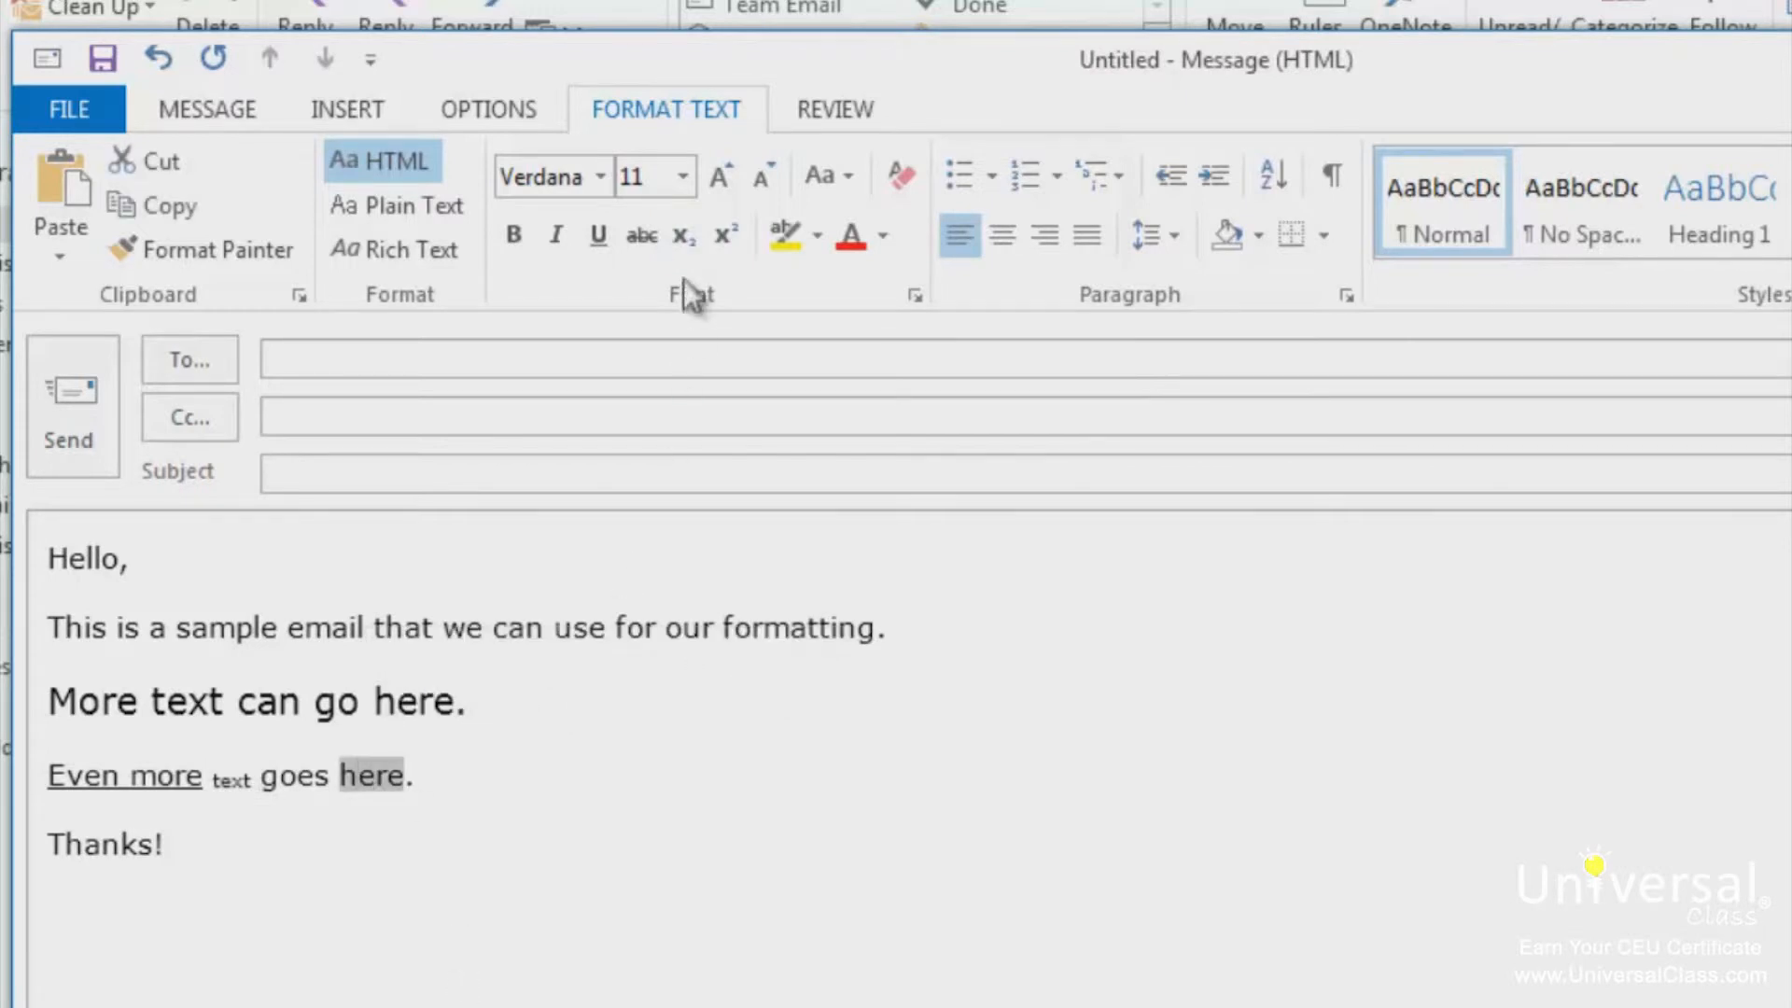
pyautogui.click(724, 236)
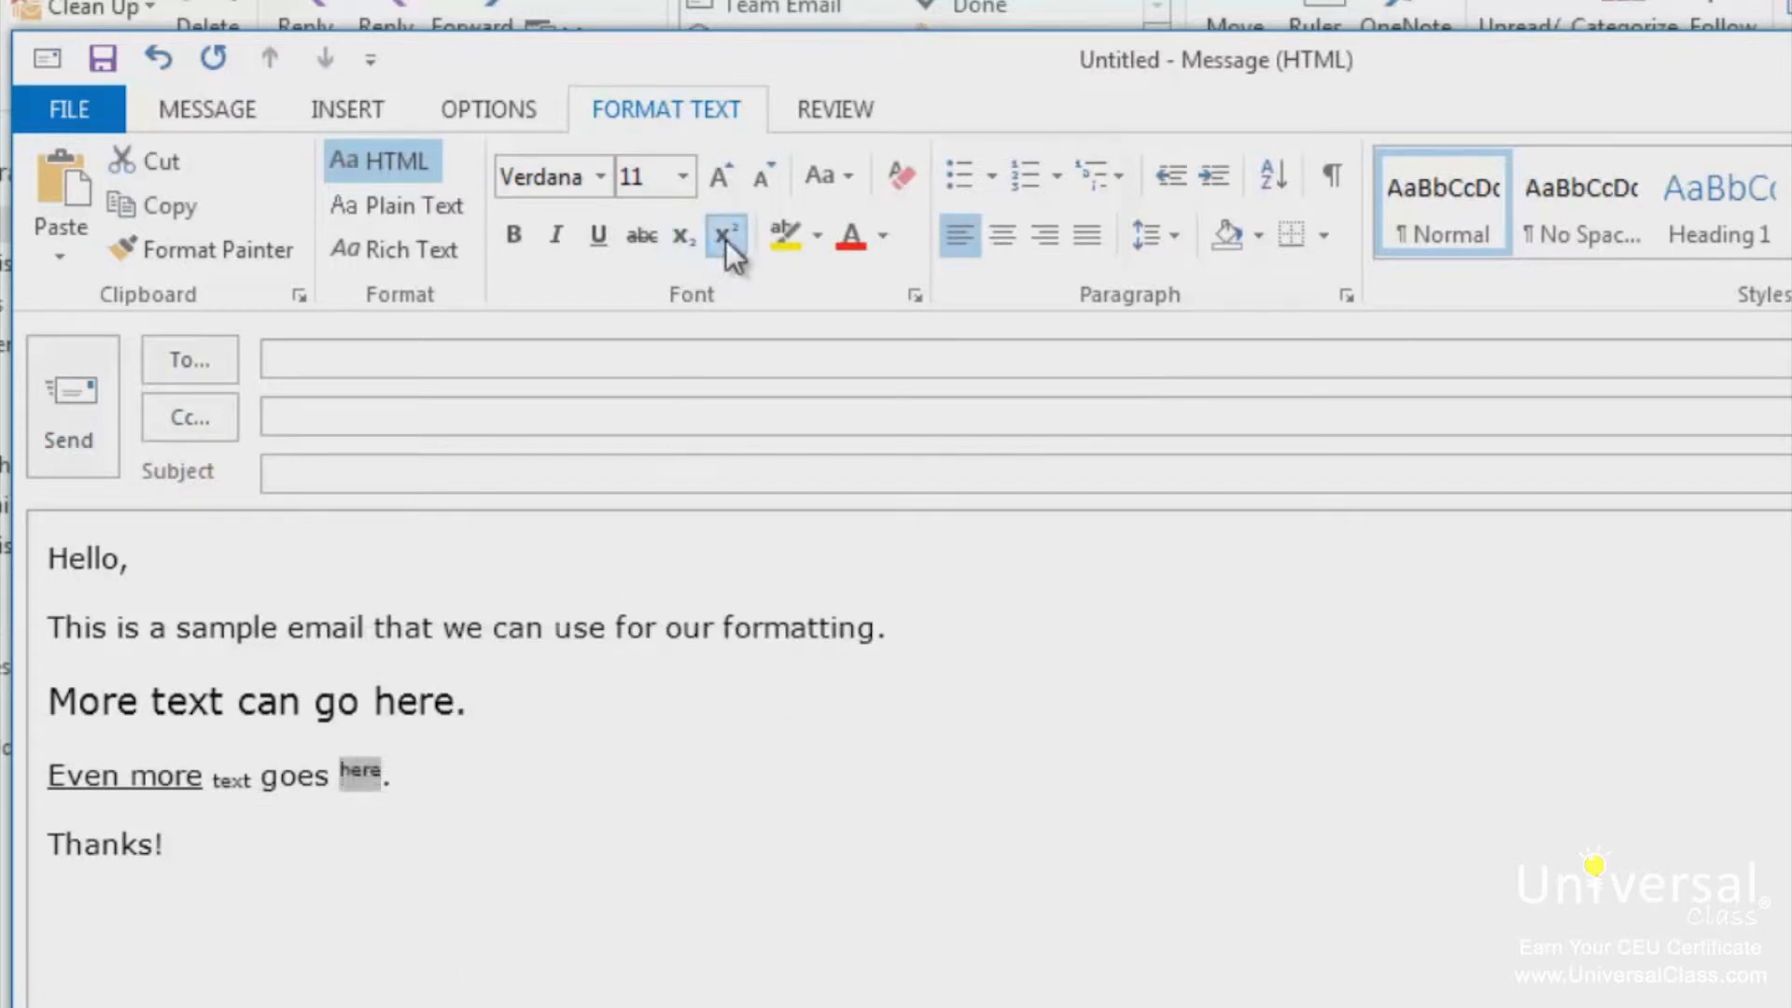
pyautogui.click(536, 760)
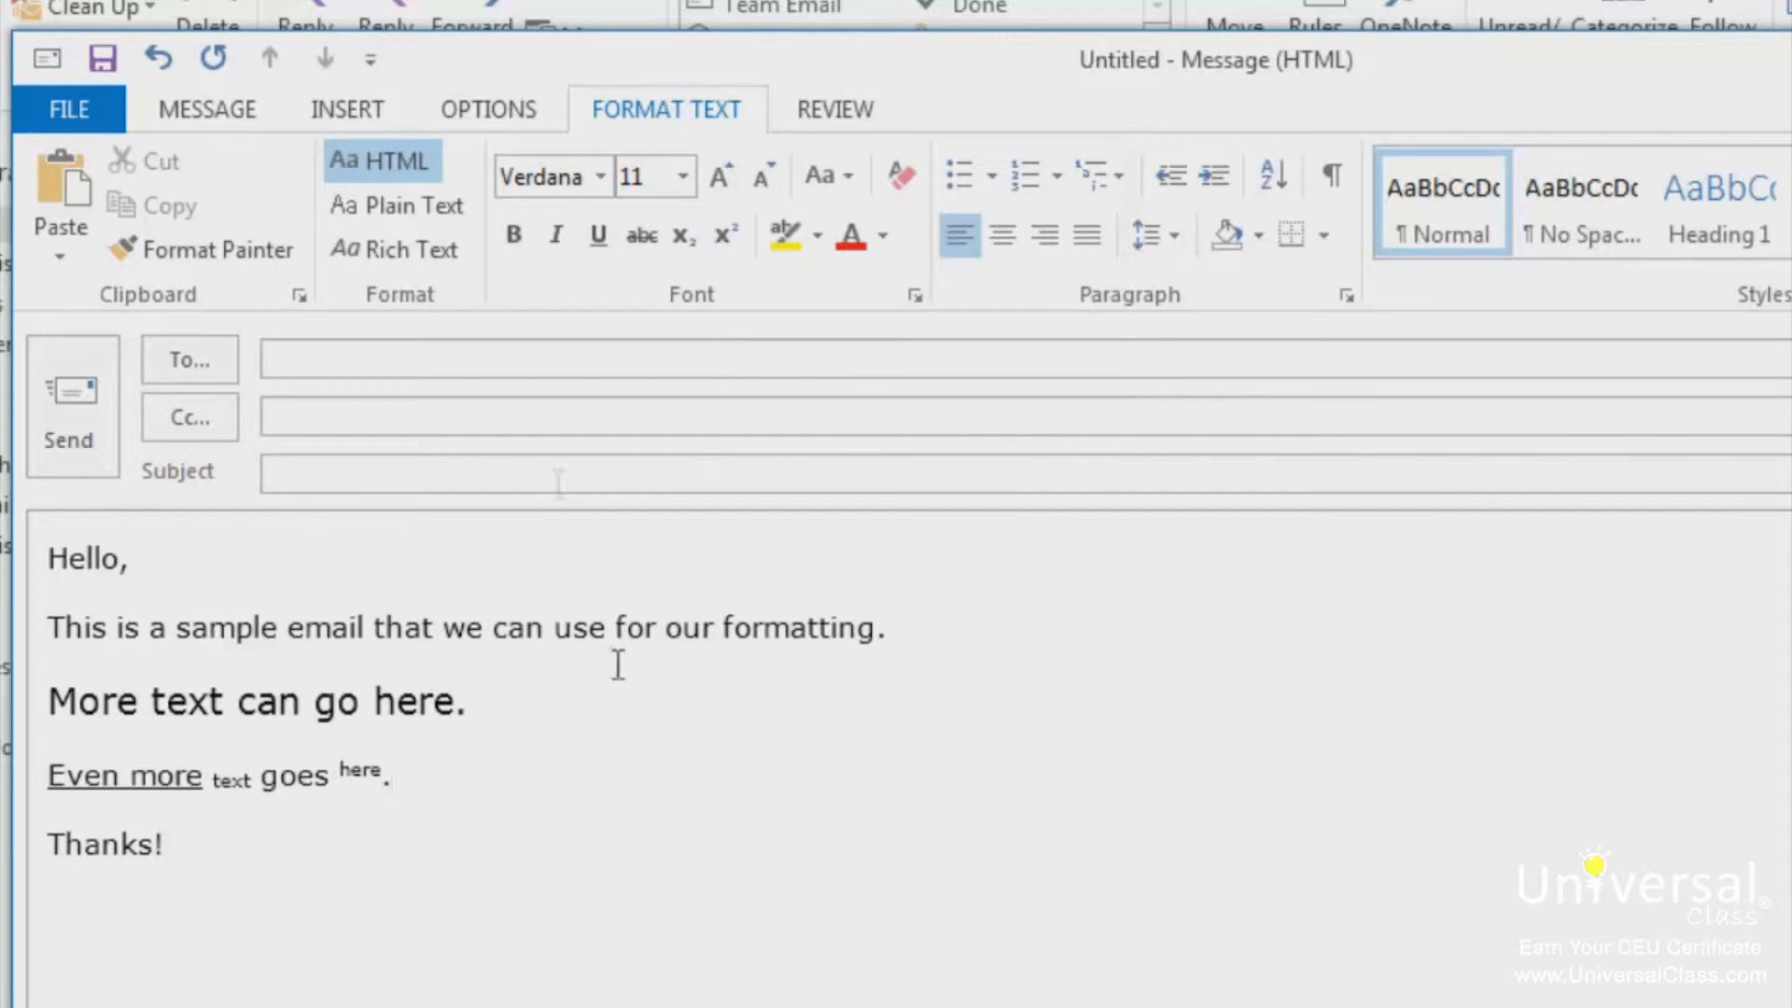
pyautogui.click(850, 174)
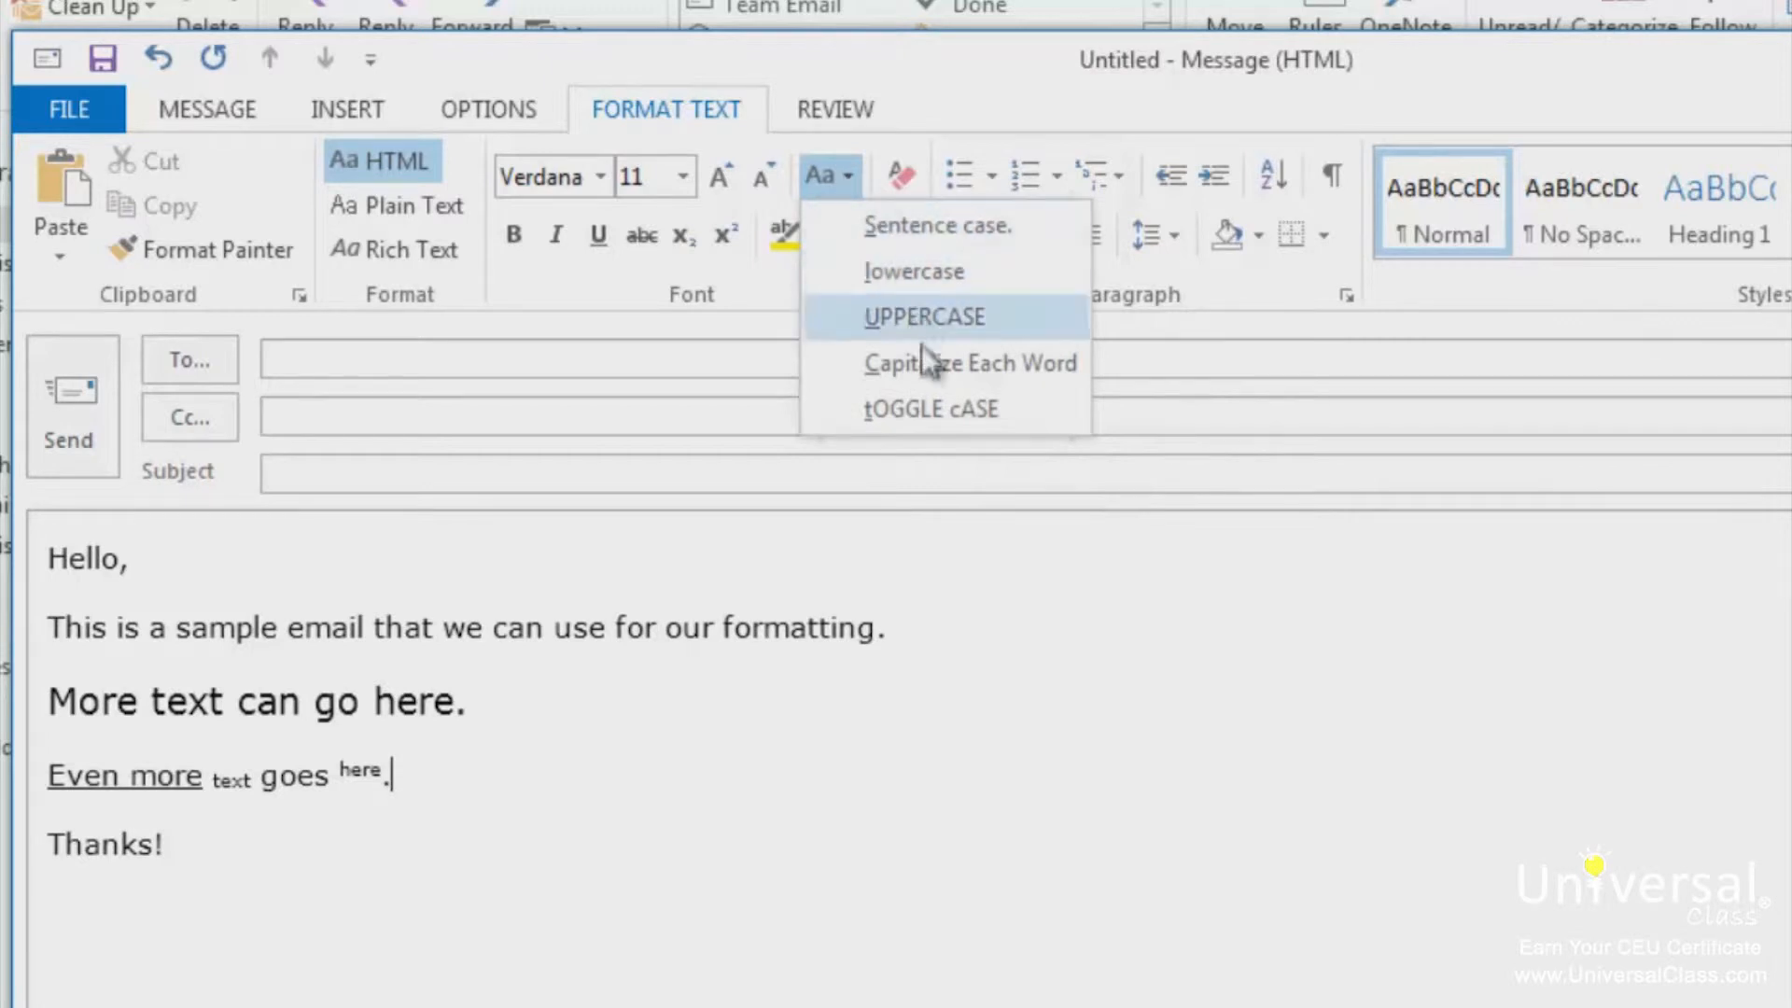
pyautogui.click(611, 871)
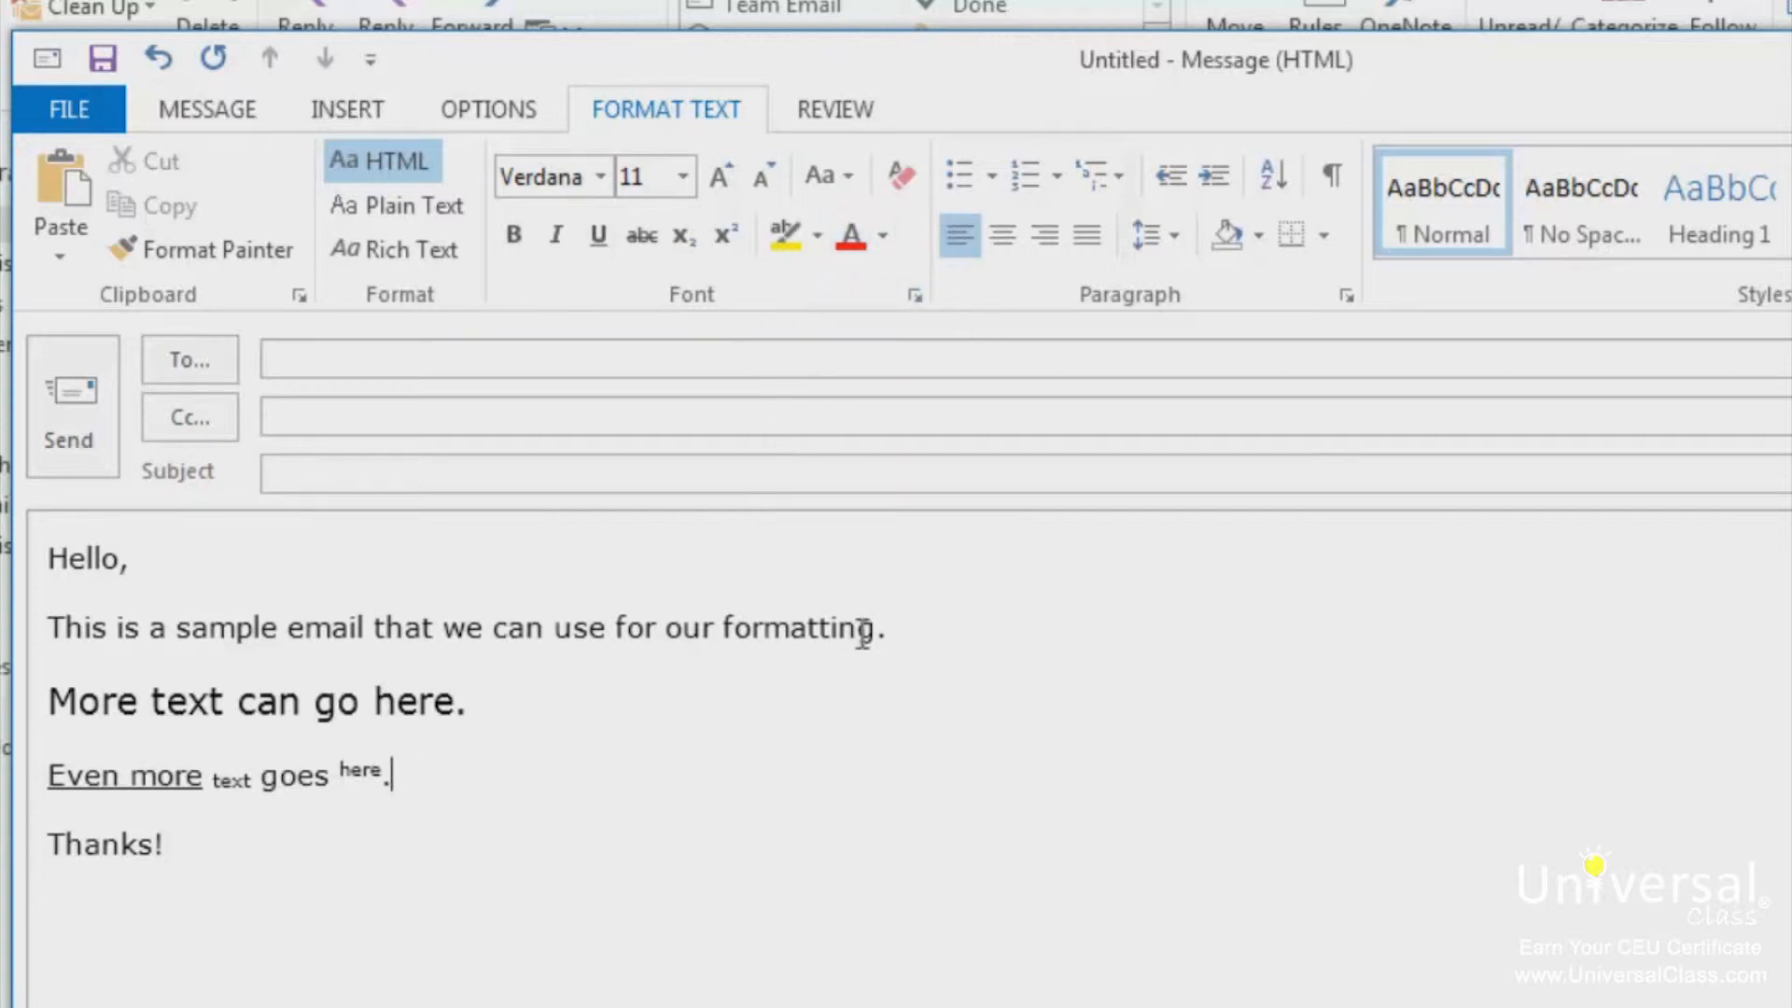
# - Change the font color of "for our formatting." in the second line to the standard blue
pyautogui.moveTo(903, 627); pyautogui.dragTo(628, 627)
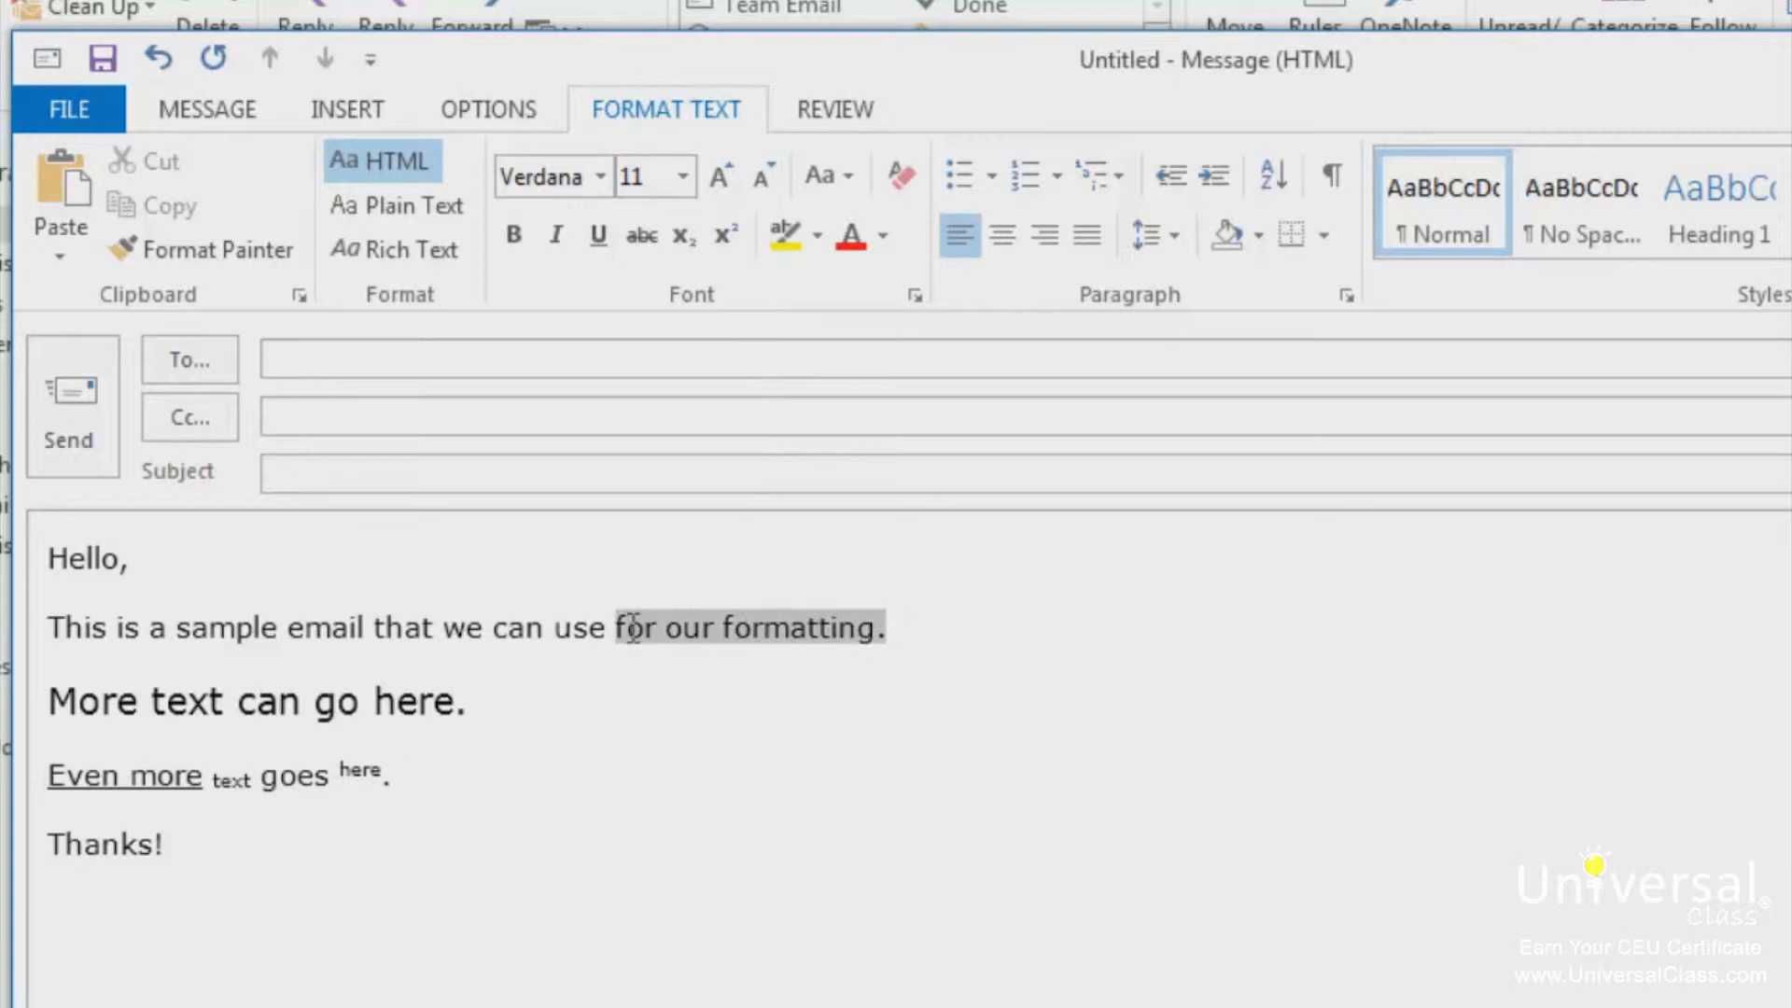
pyautogui.click(883, 237)
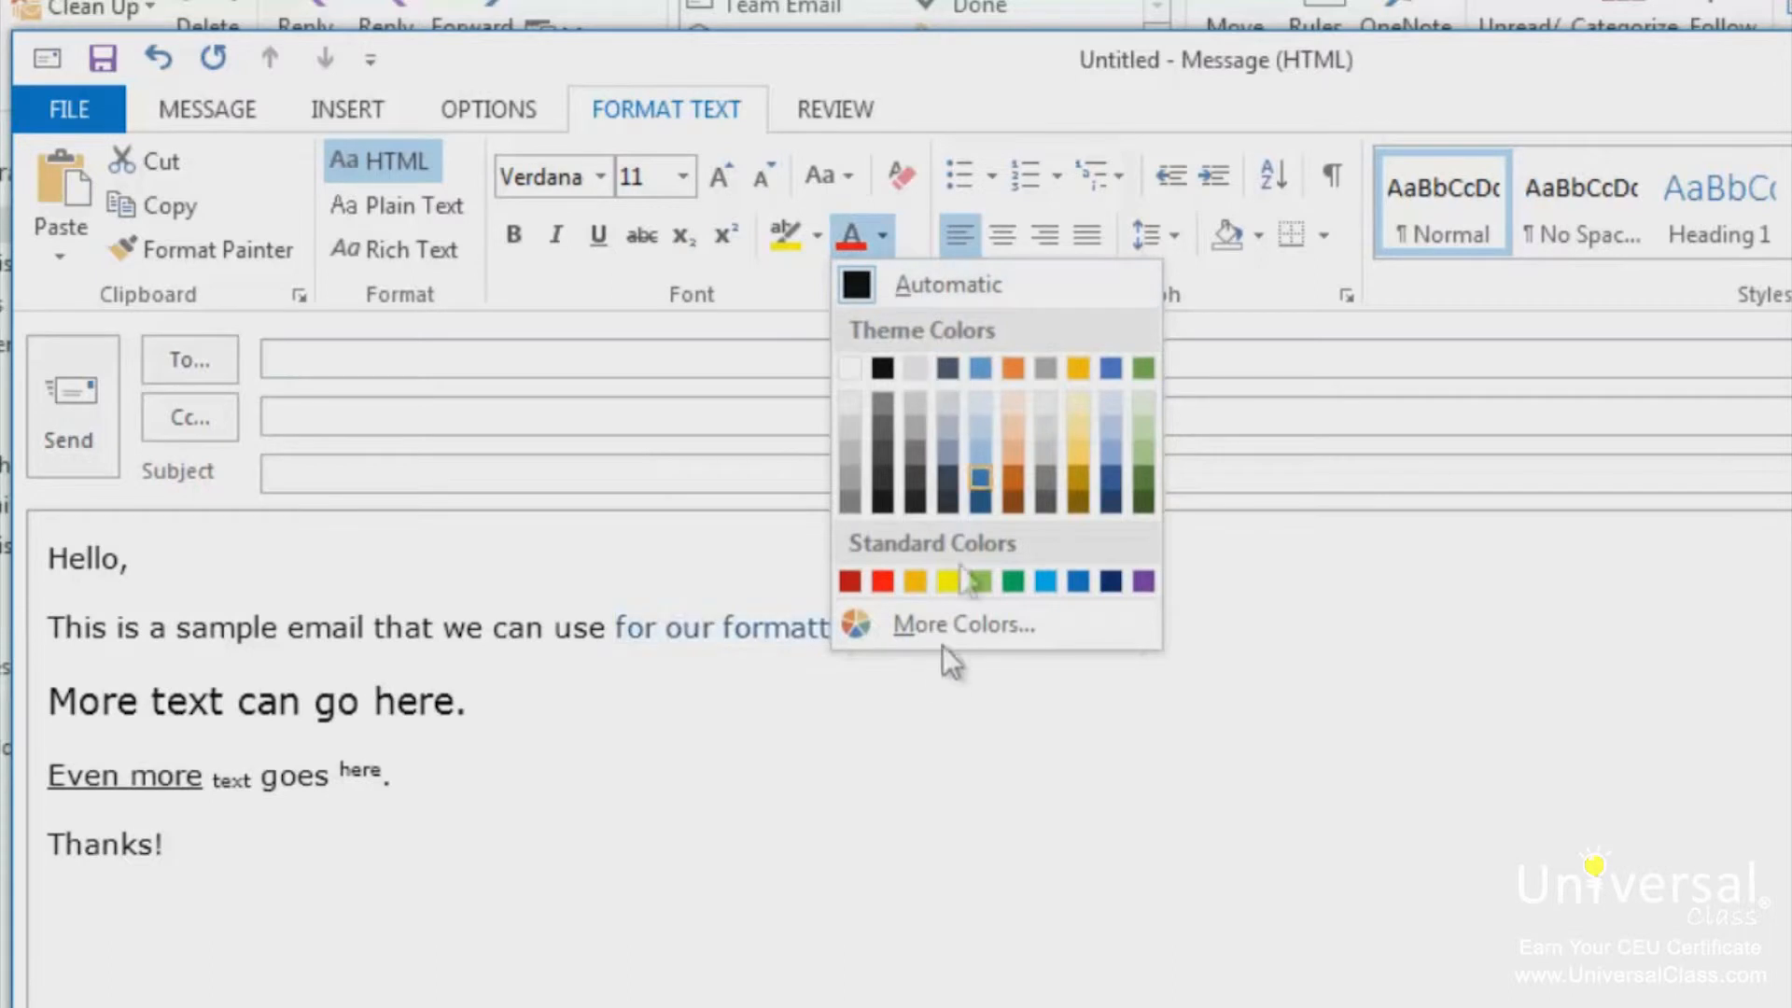
pyautogui.click(1076, 581)
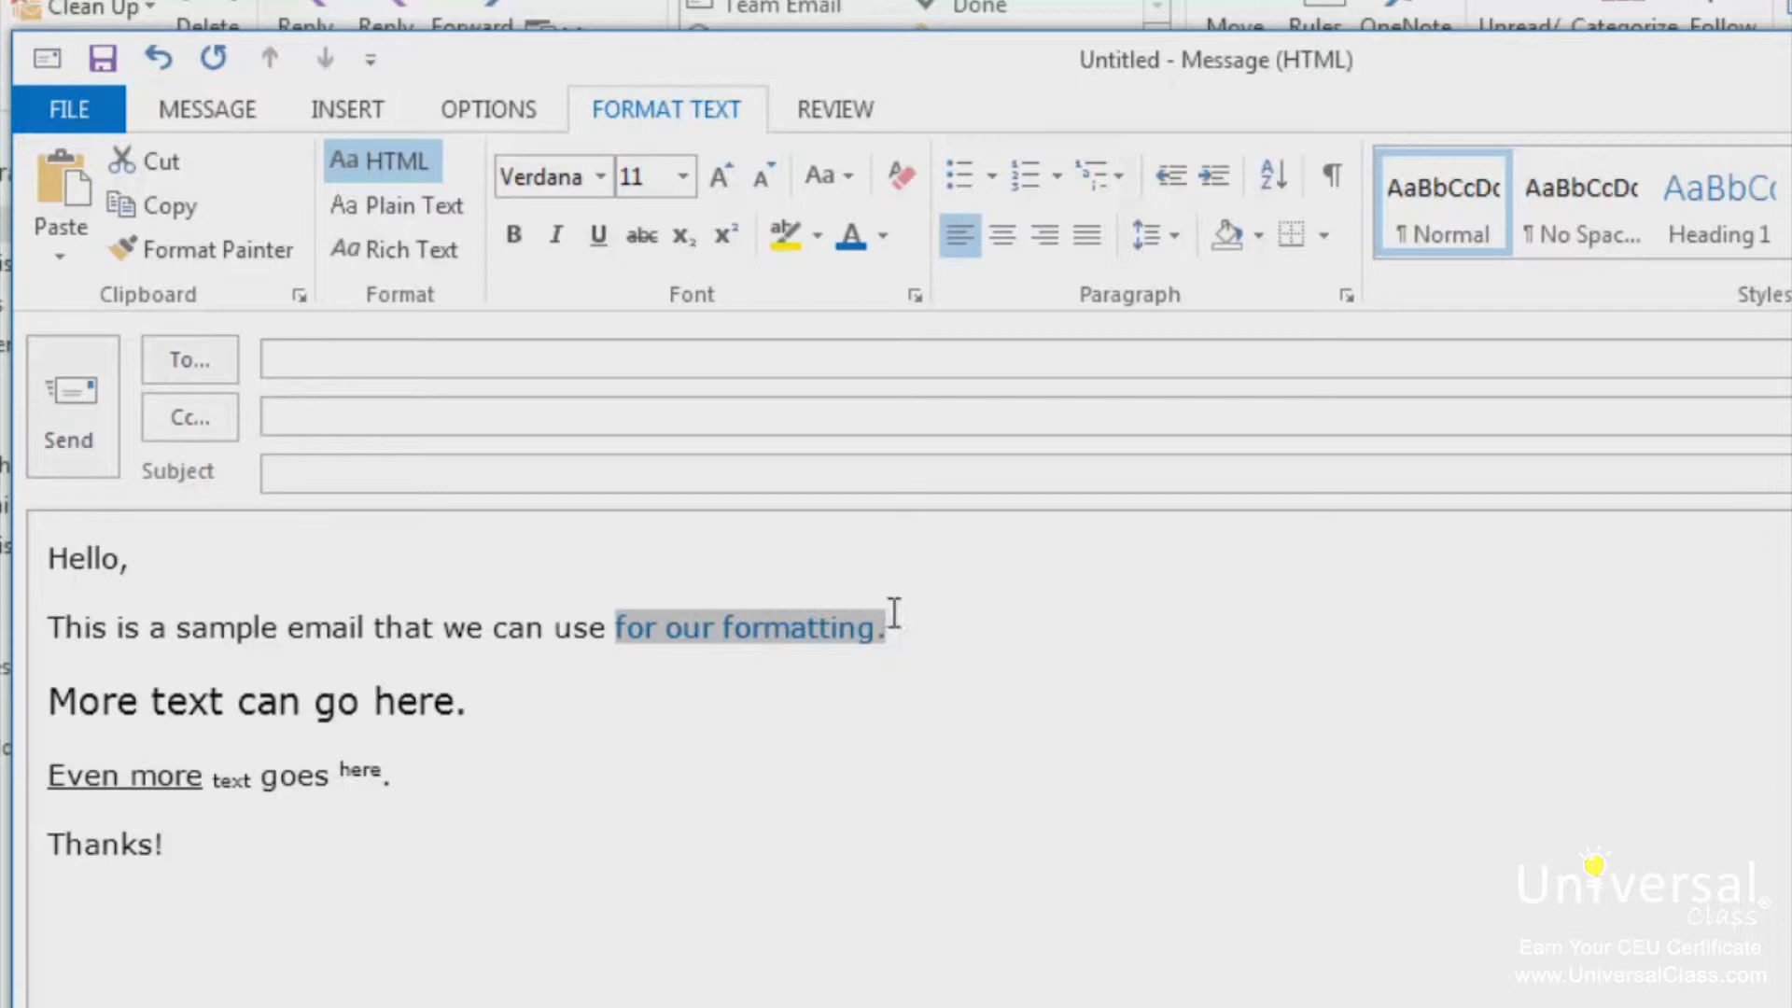
# - Highlight the word "formatting" in the second line in yellow
pyautogui.moveTo(877, 627); pyautogui.dragTo(721, 632)
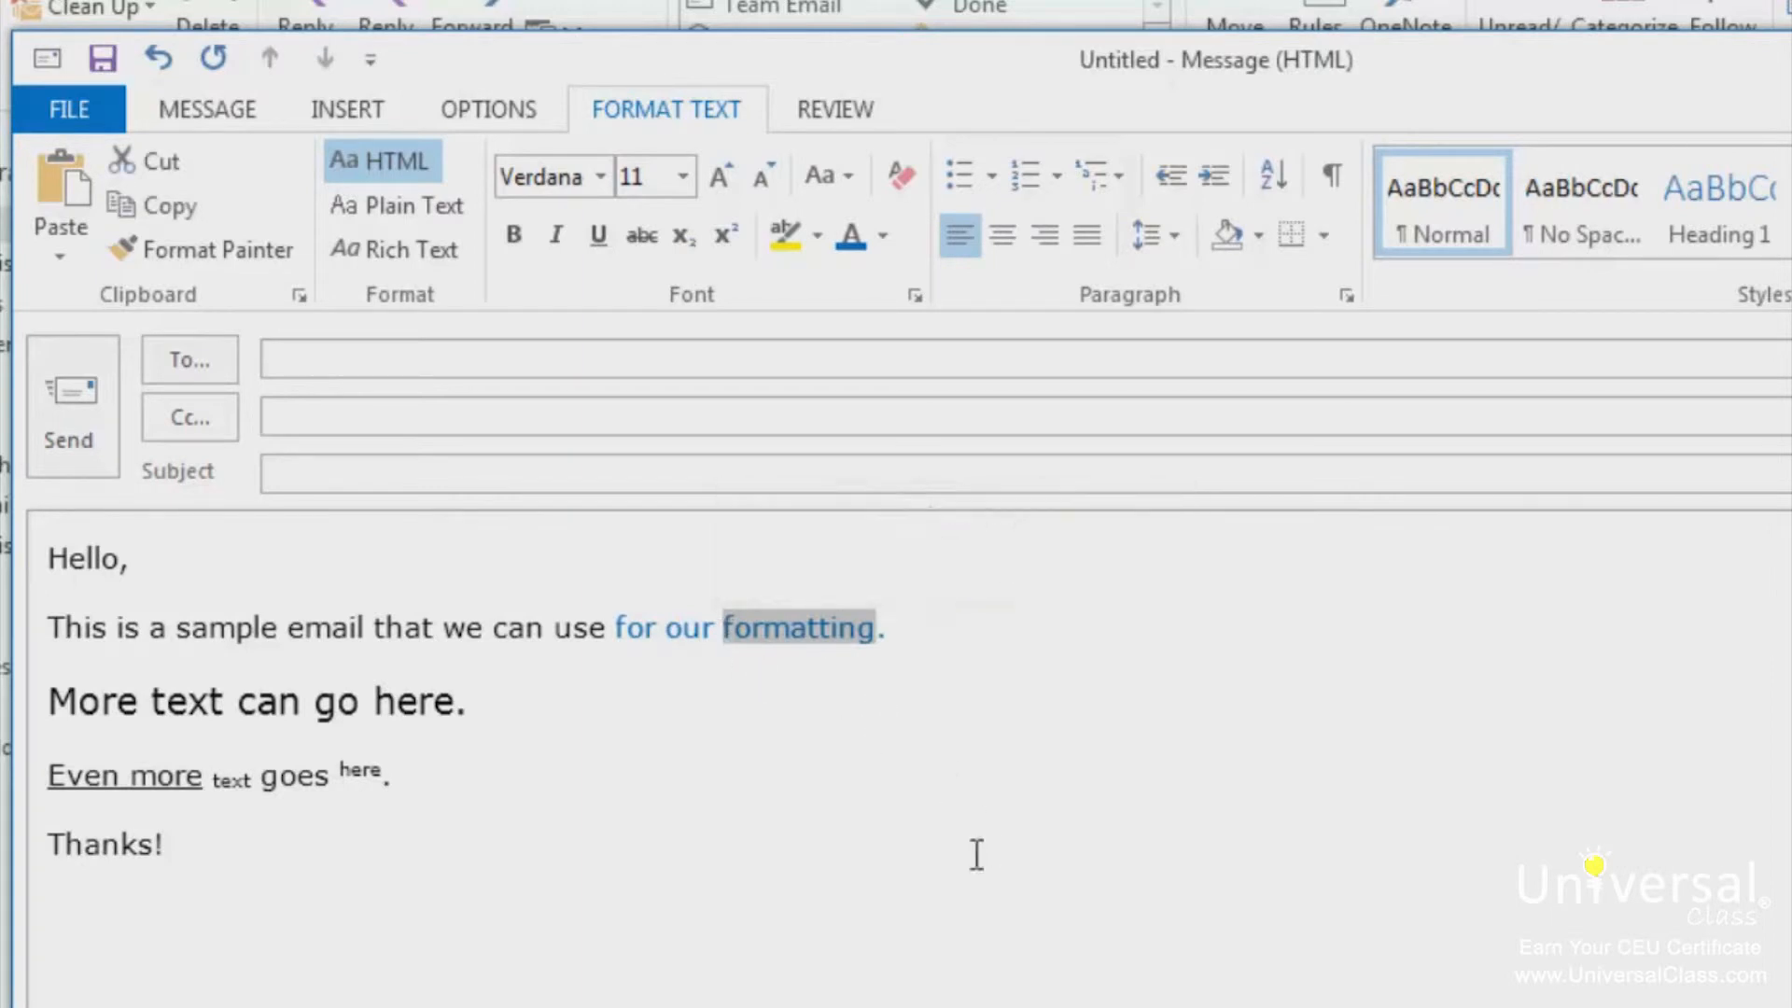
pyautogui.click(819, 236)
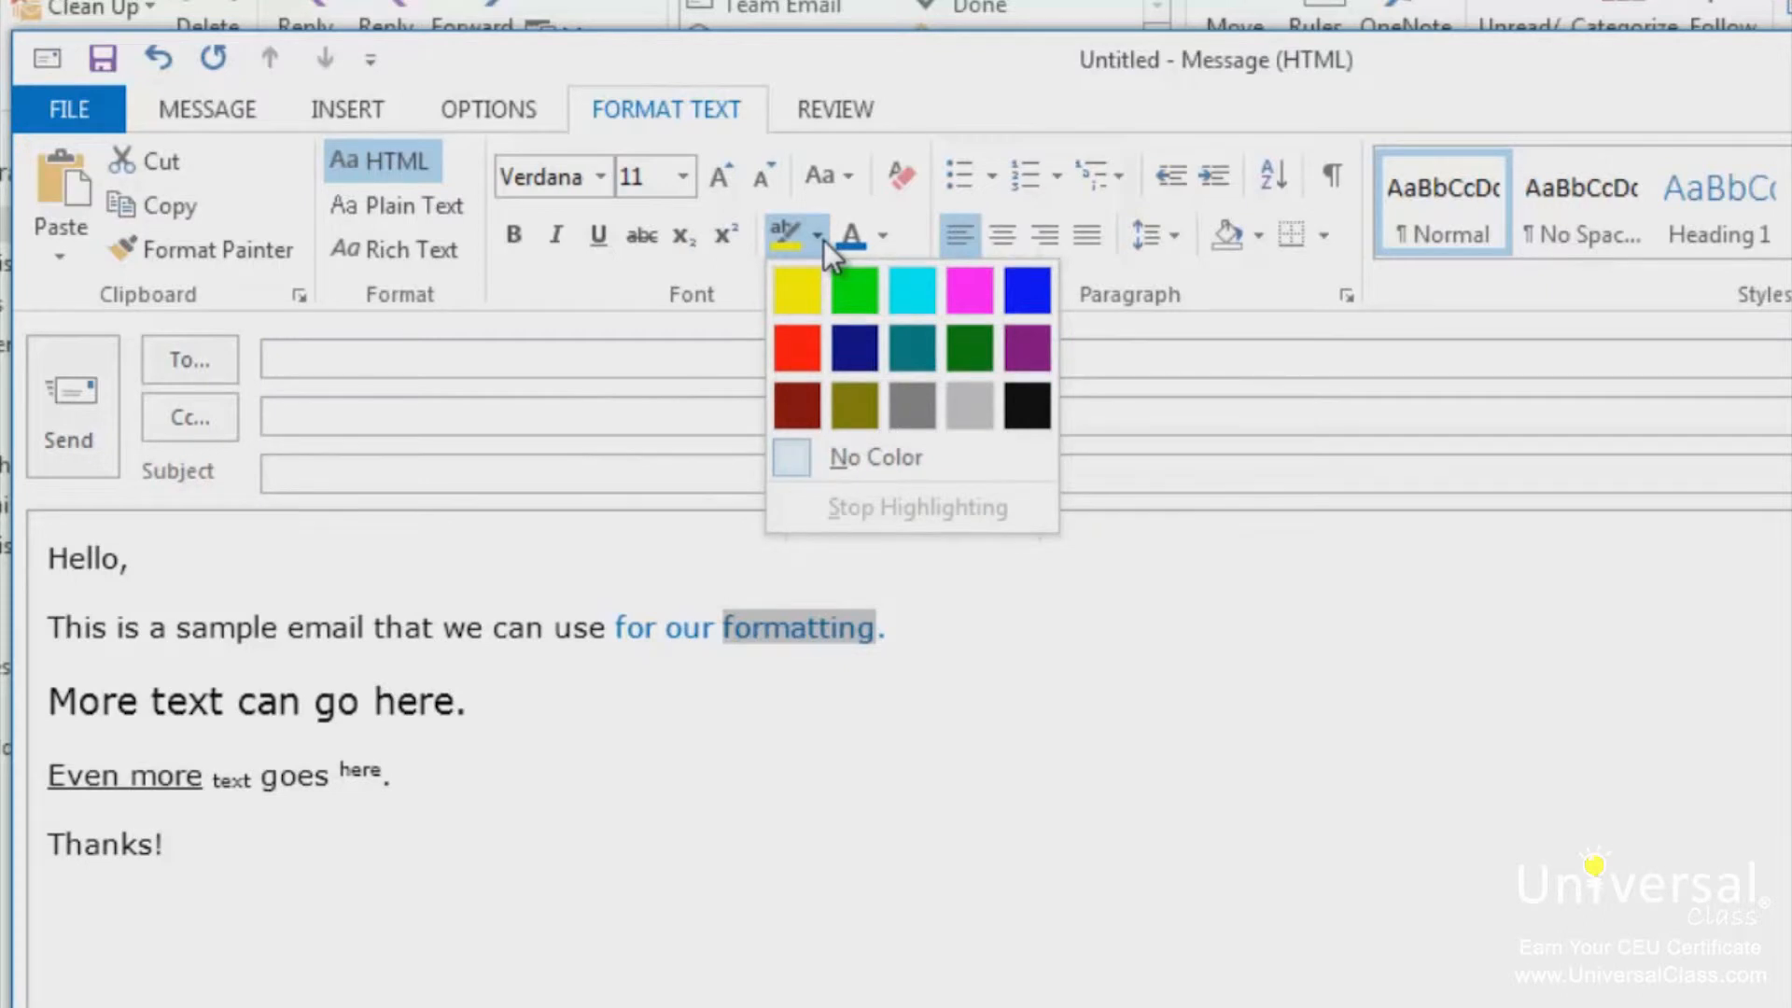
pyautogui.click(797, 288)
pyautogui.click(803, 801)
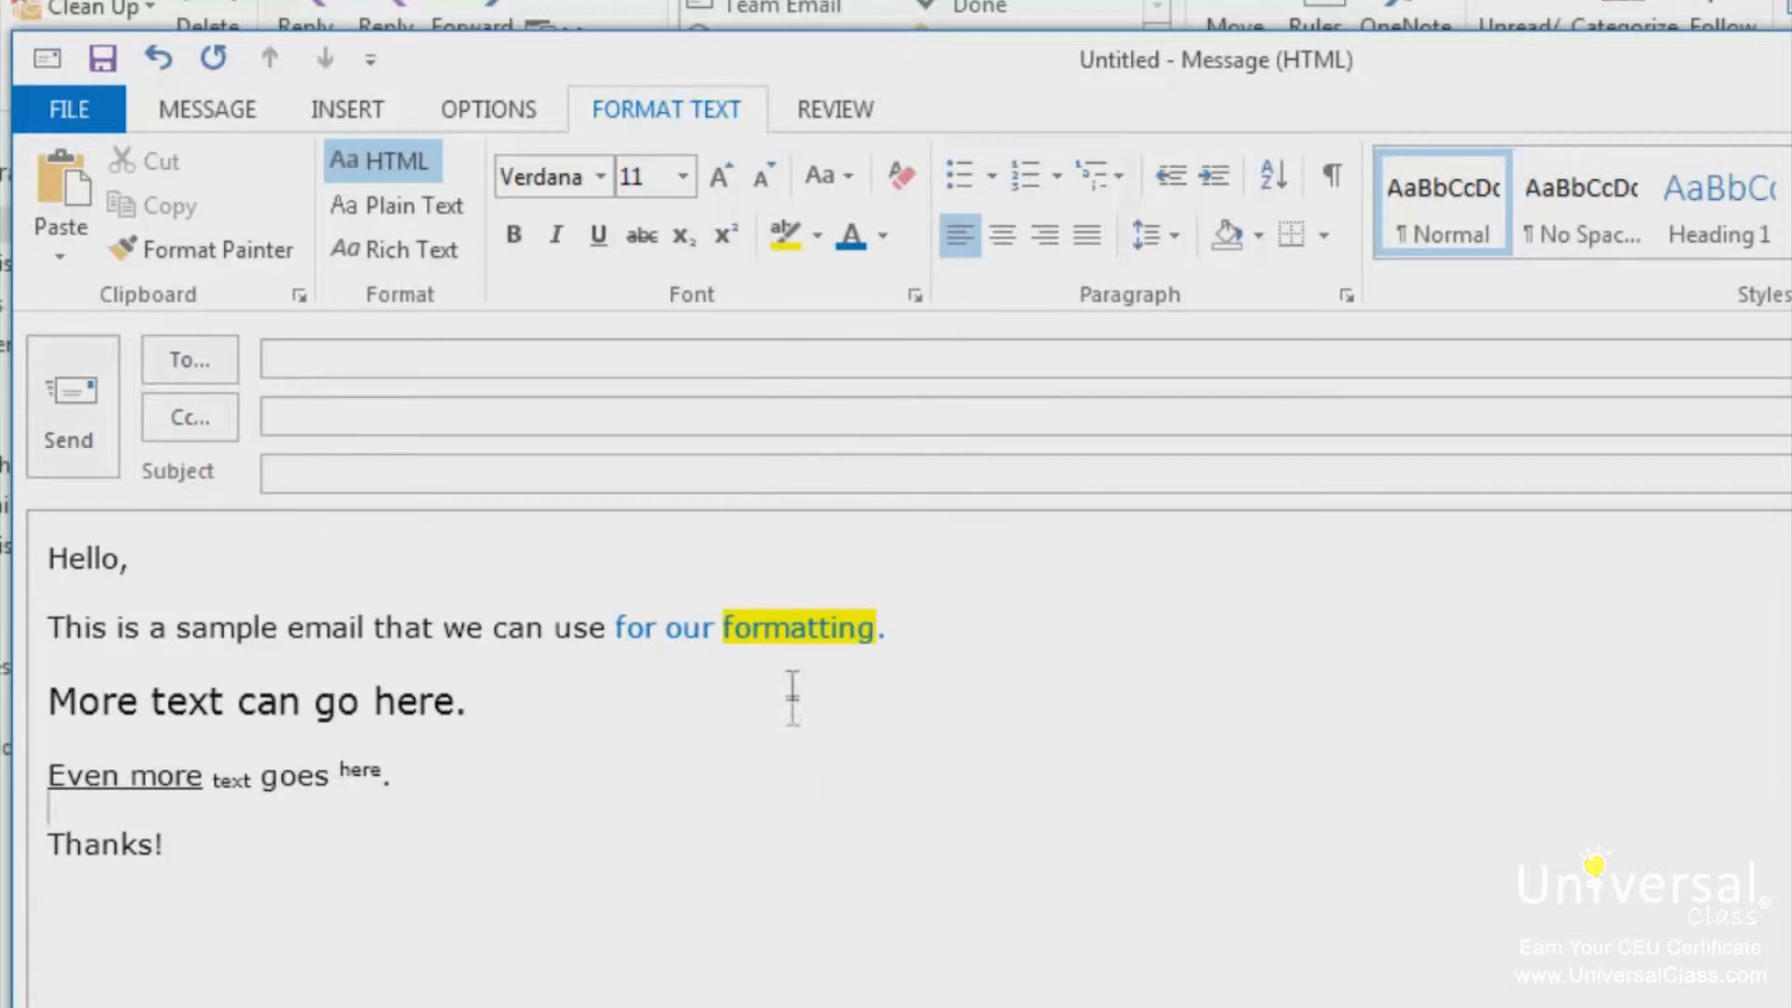
# - Clear all formatting from the words "can go here." in the third line
pyautogui.moveTo(507, 713); pyautogui.dragTo(244, 690)
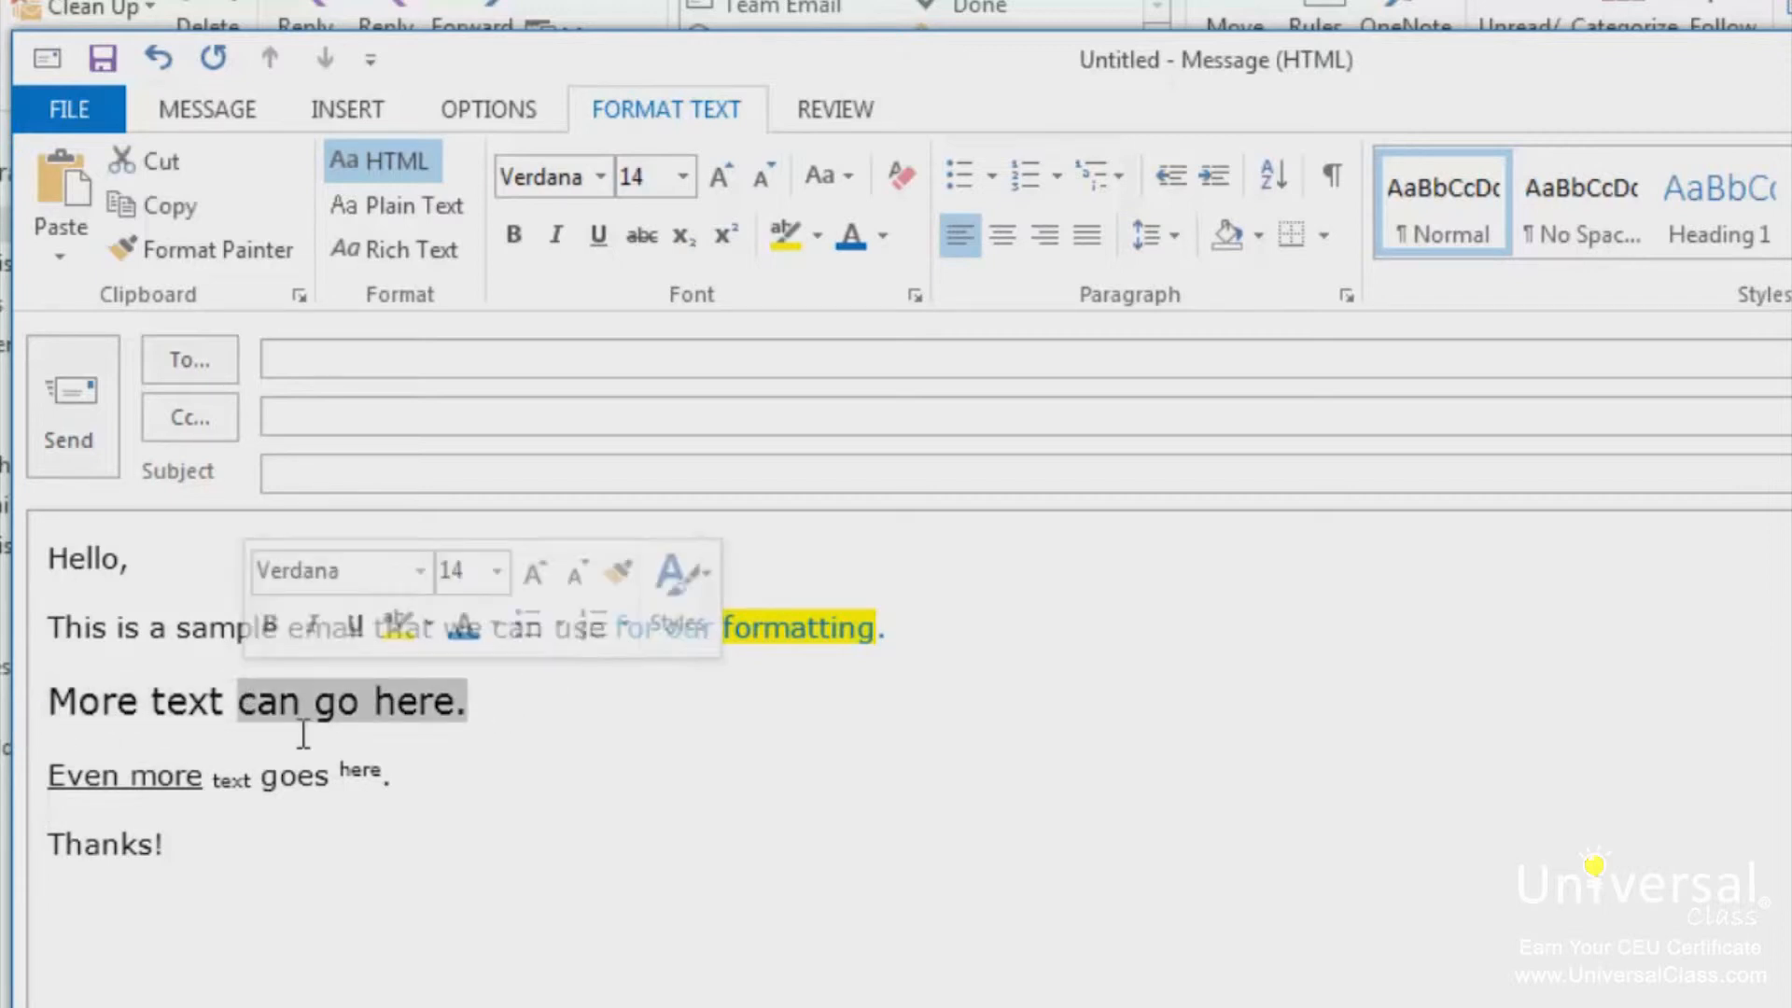
pyautogui.click(903, 178)
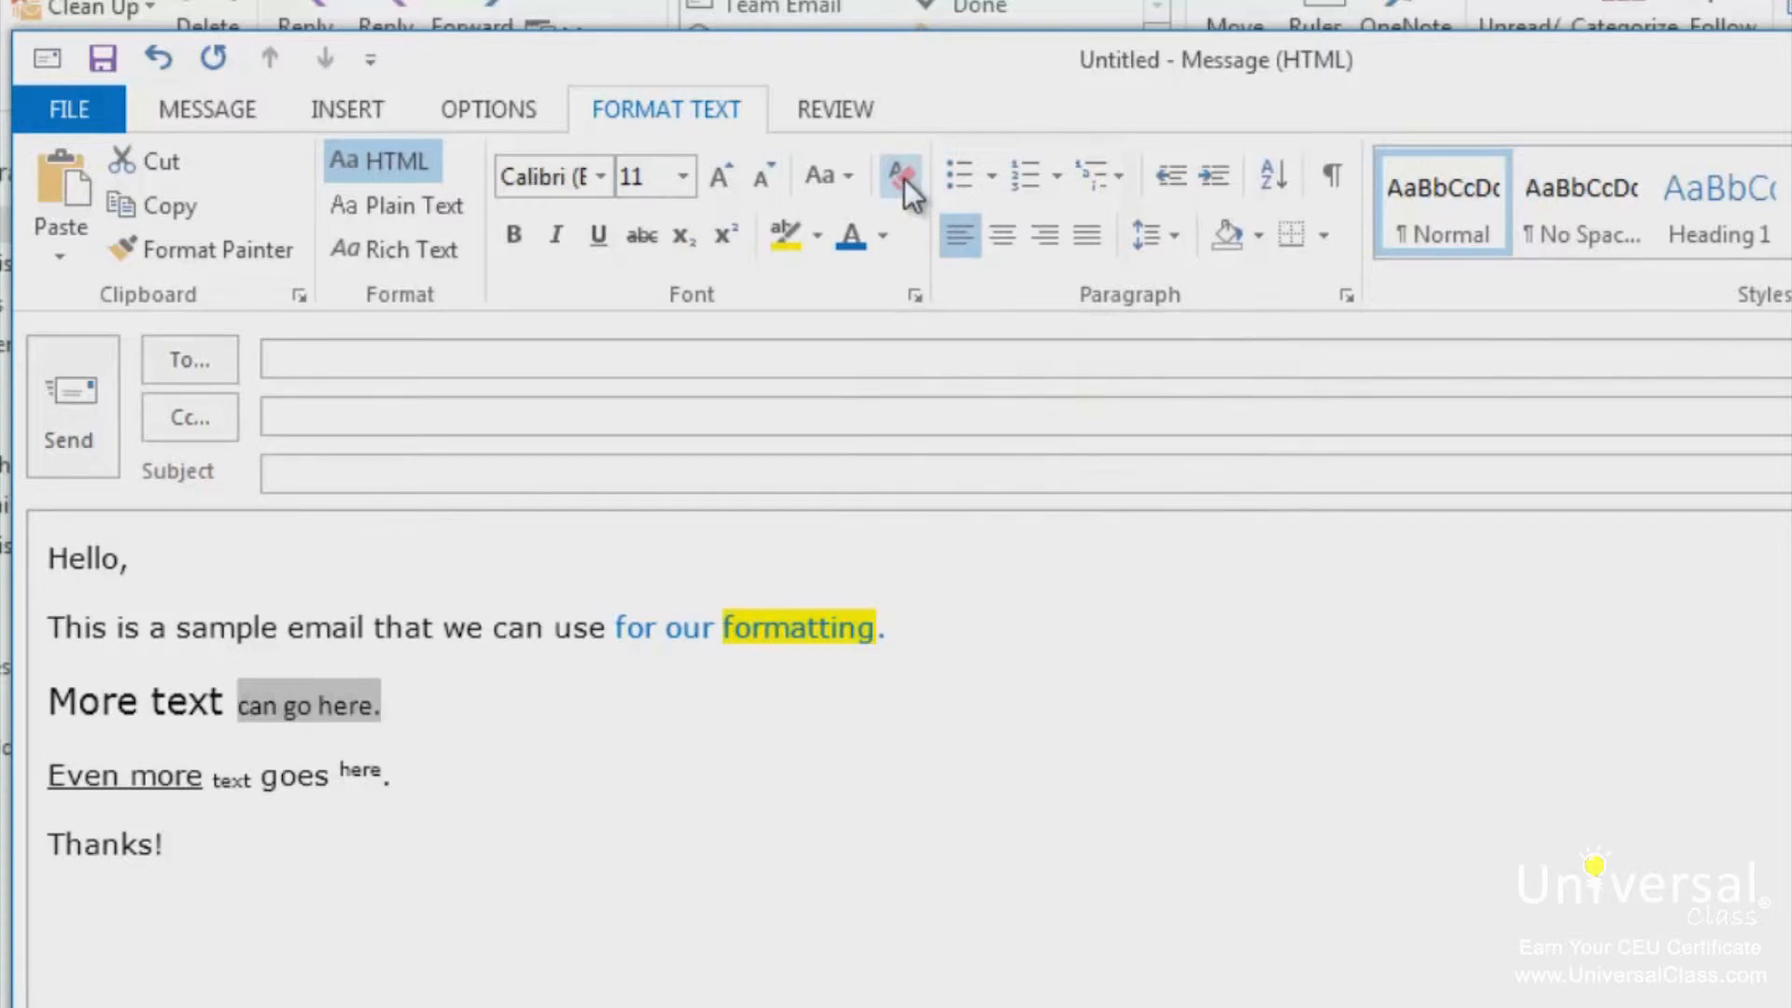
pyautogui.click(563, 692)
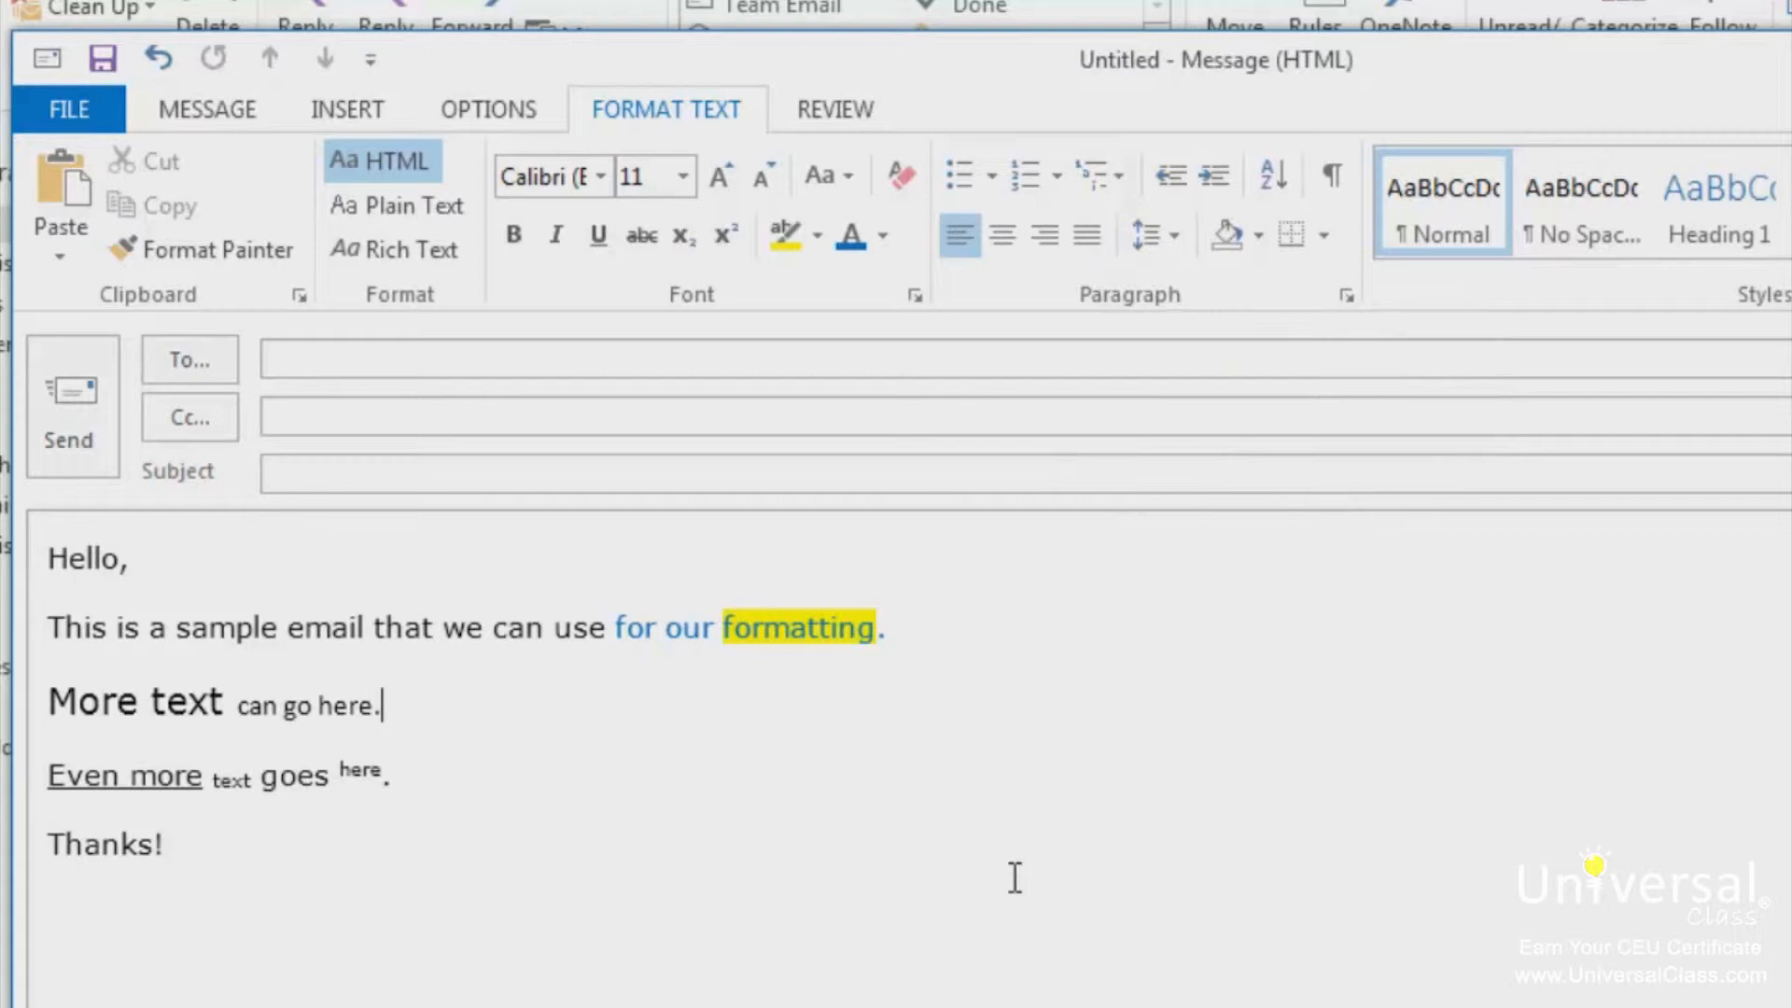
# - Center the "More text can go here." line
pyautogui.moveTo(438, 679); pyautogui.dragTo(47, 700)
pyautogui.click(1005, 237)
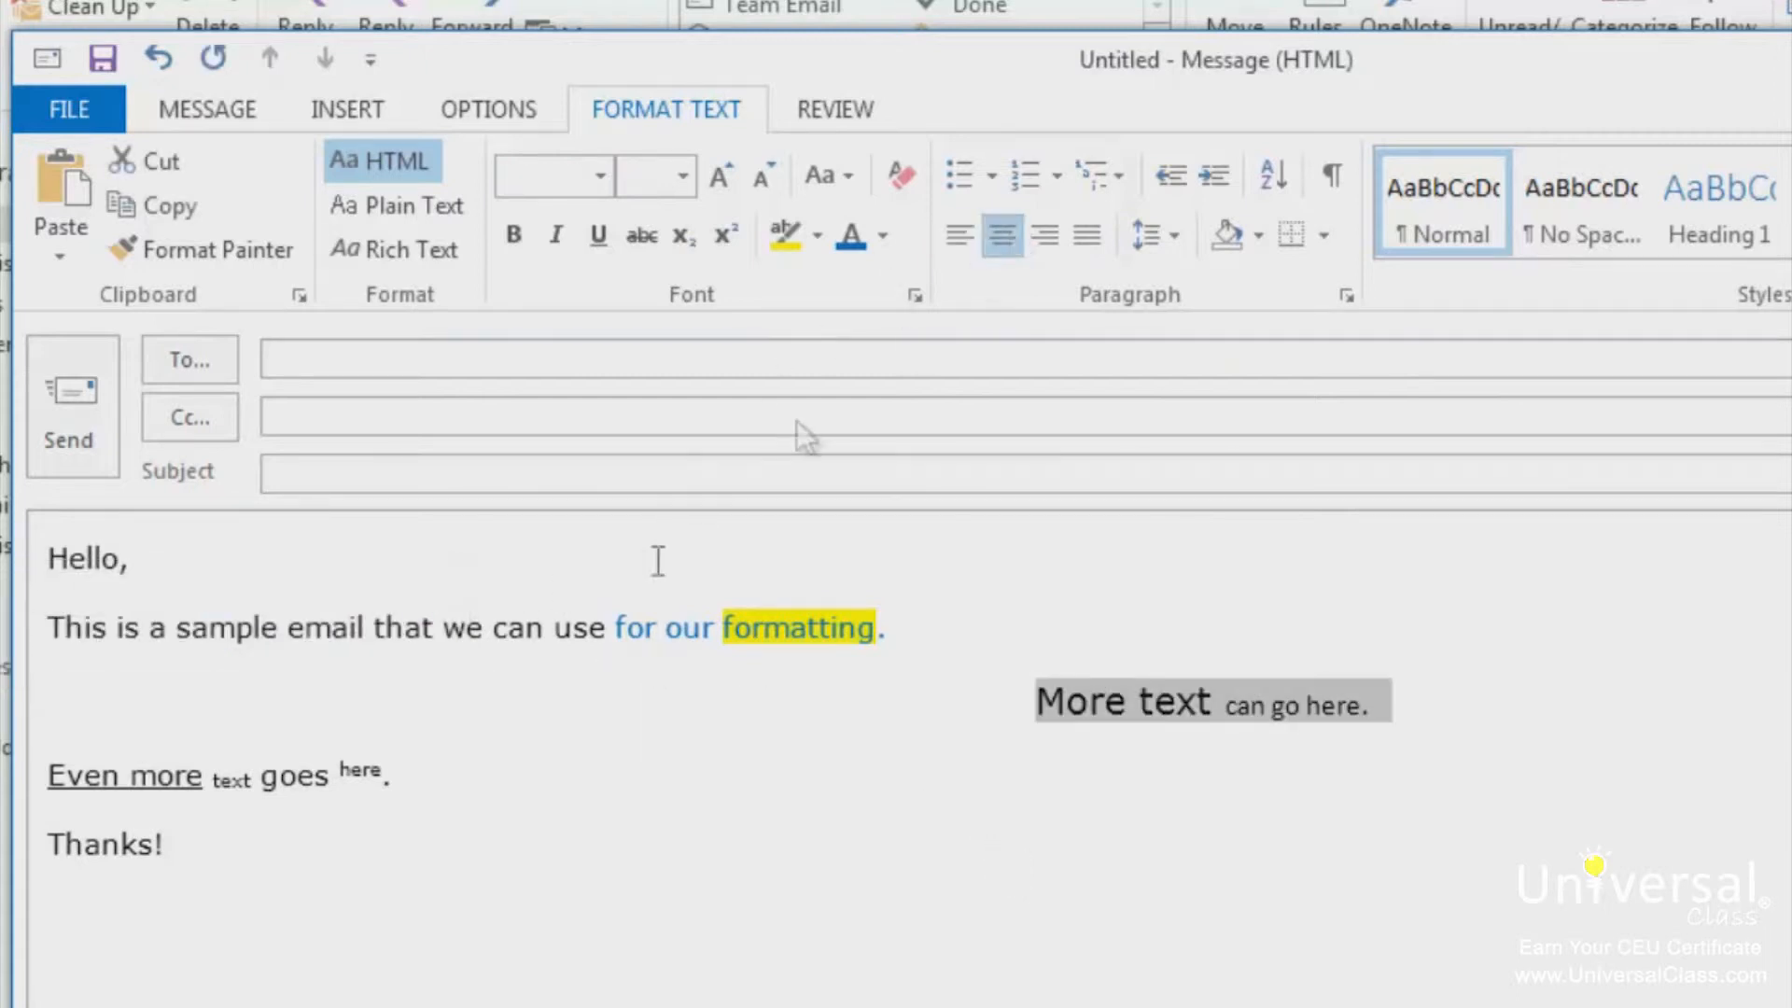
pyautogui.click(292, 852)
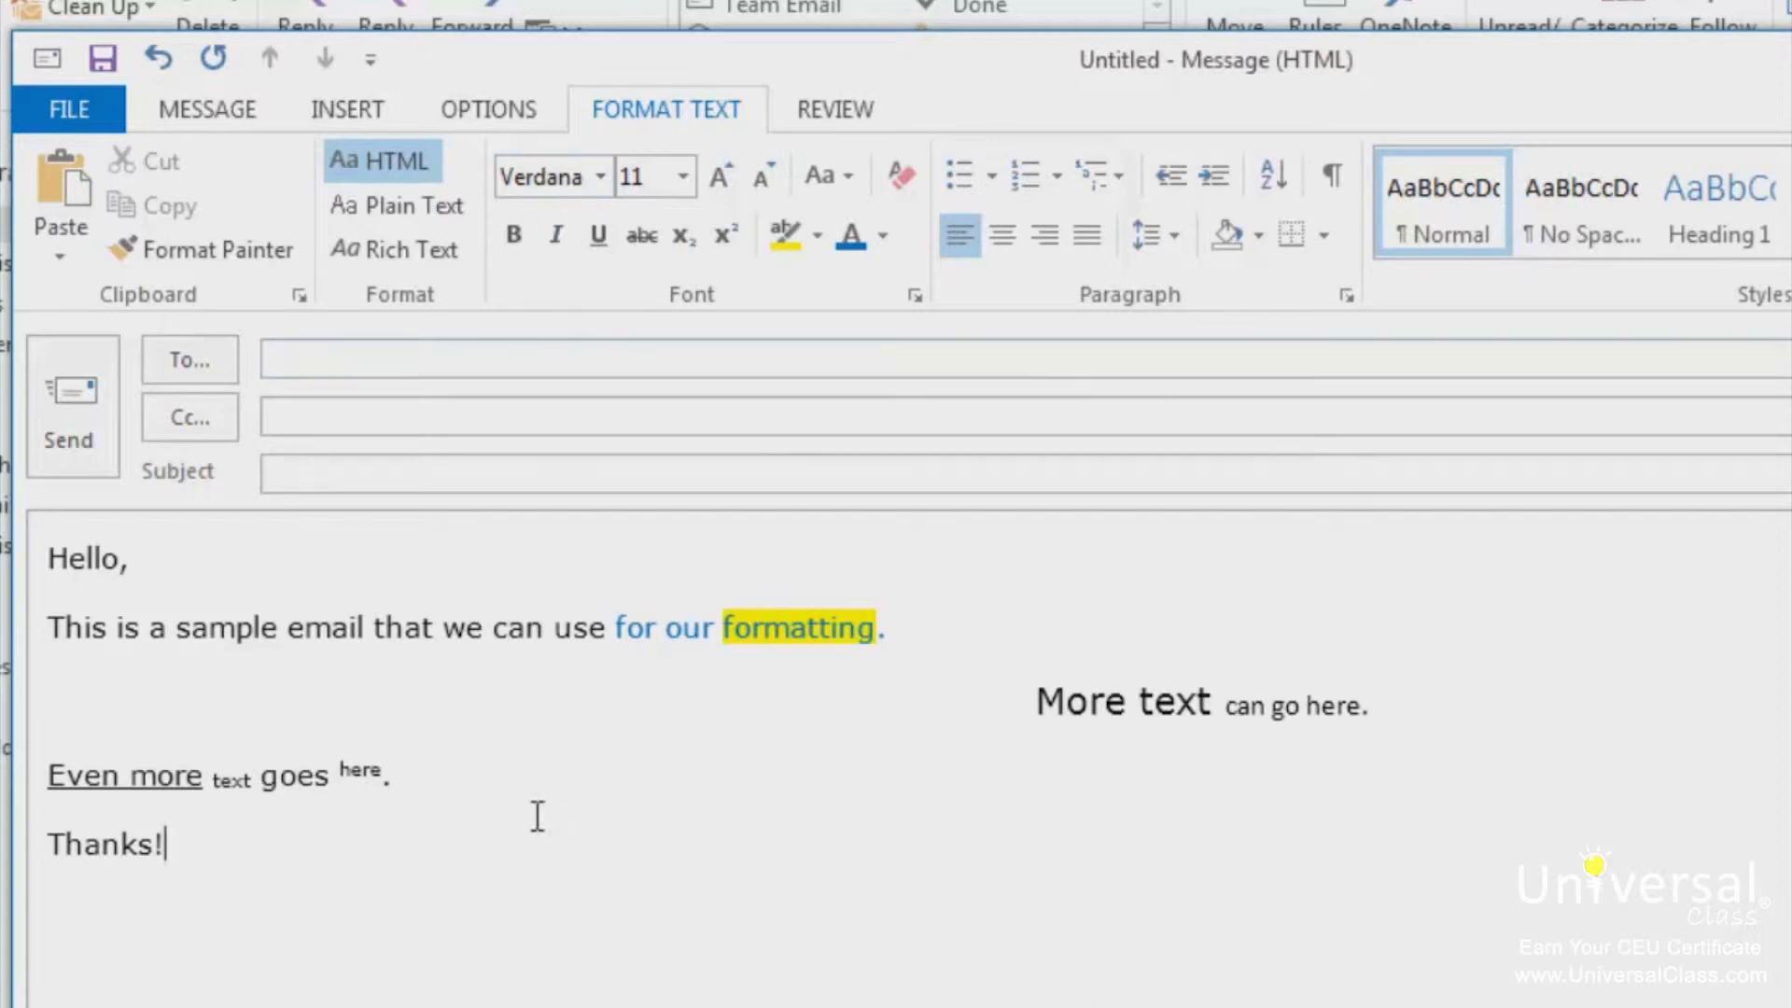
# - Examine the line spacing choices in the paragraph settings for the "Thanks!" line and close them without changes
pyautogui.click(1178, 229)
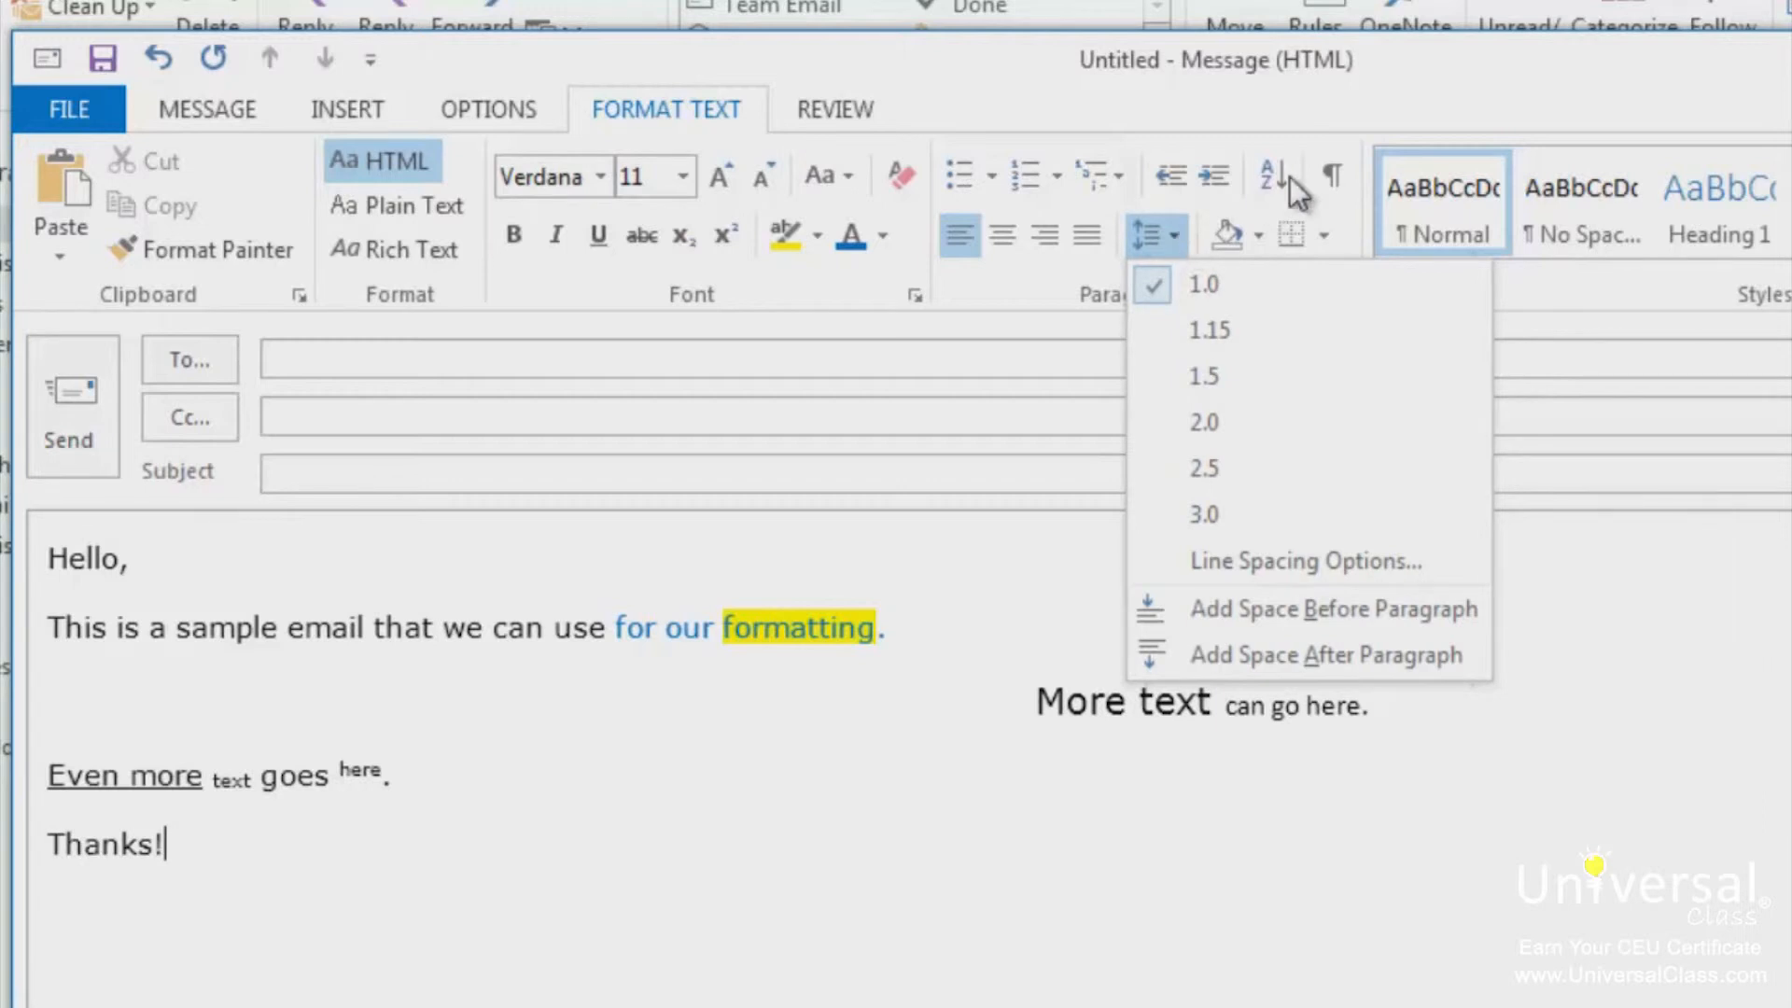
pyautogui.click(1315, 575)
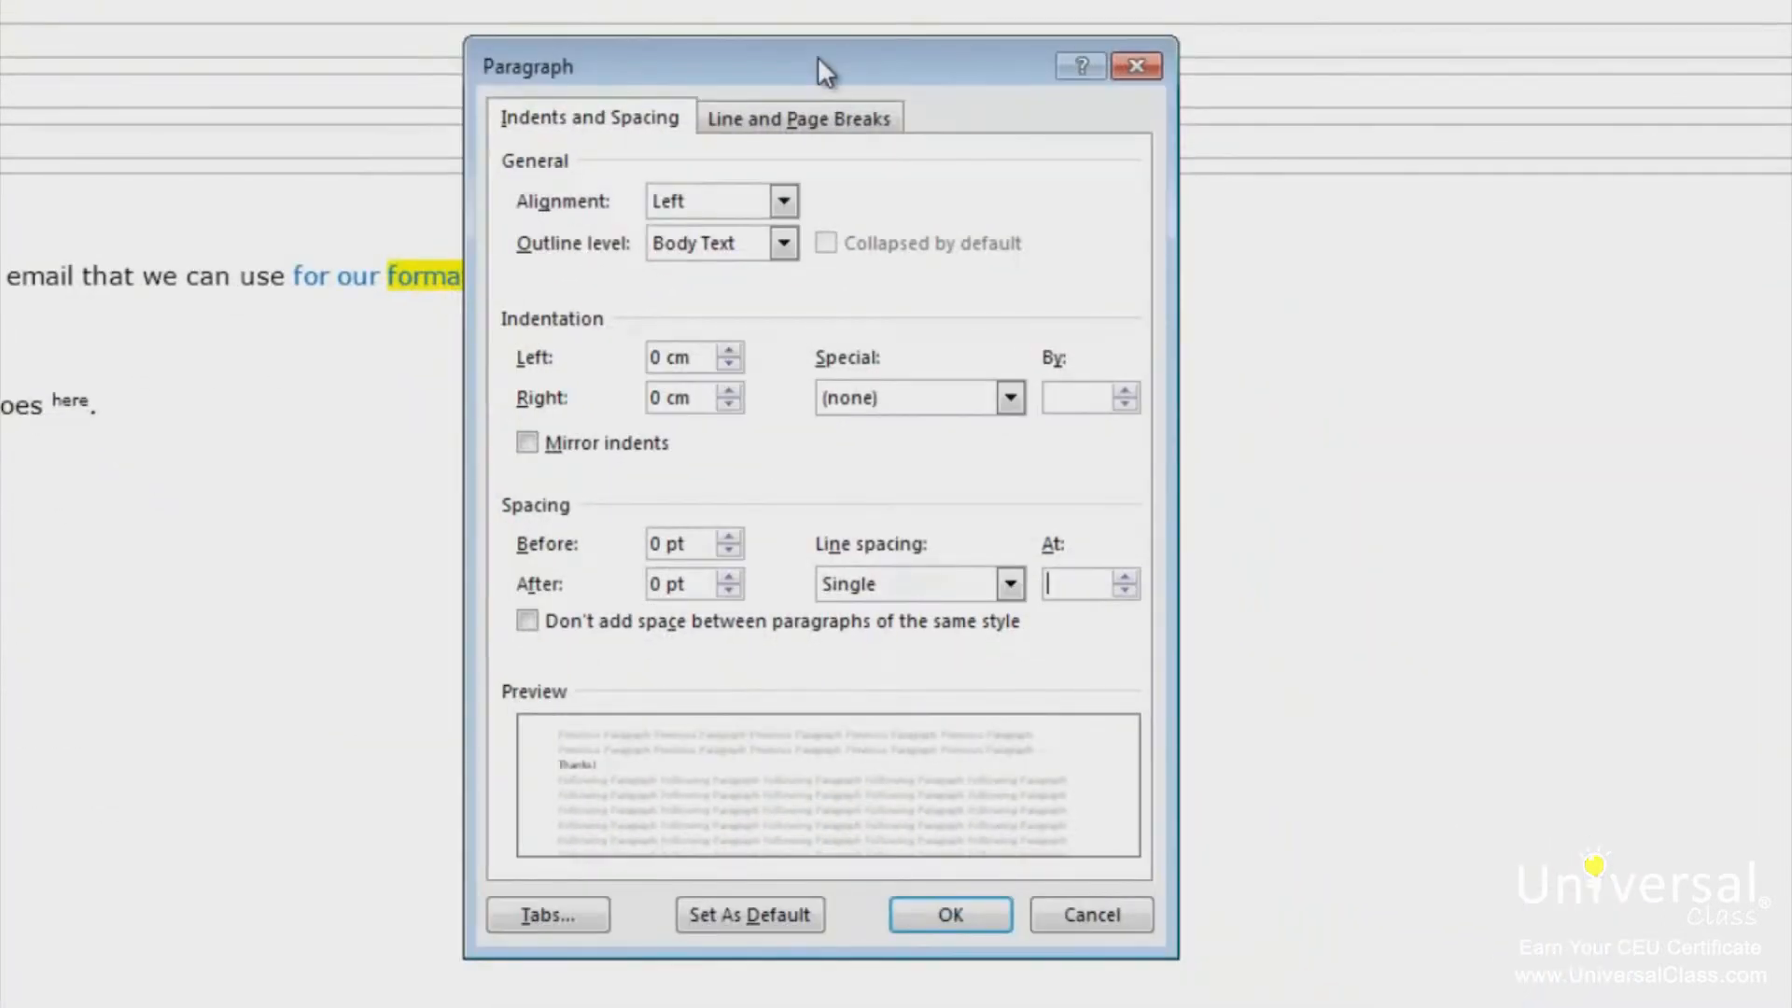
pyautogui.click(965, 584)
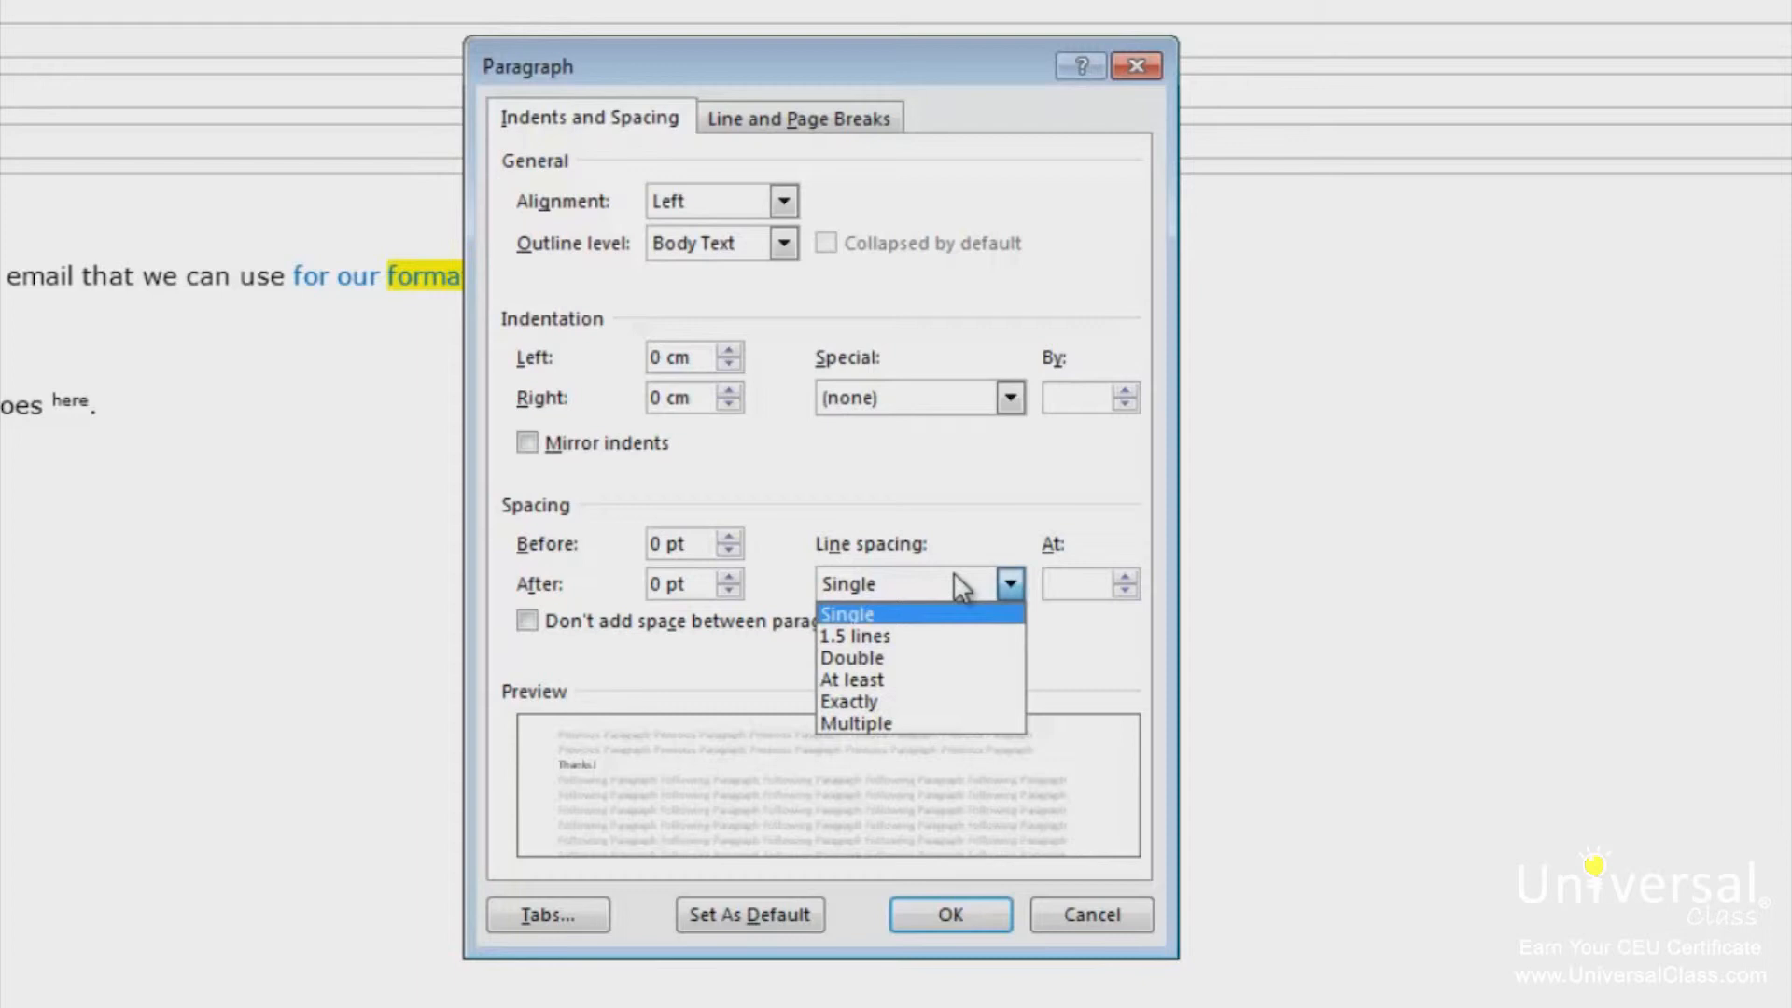
pyautogui.click(971, 498)
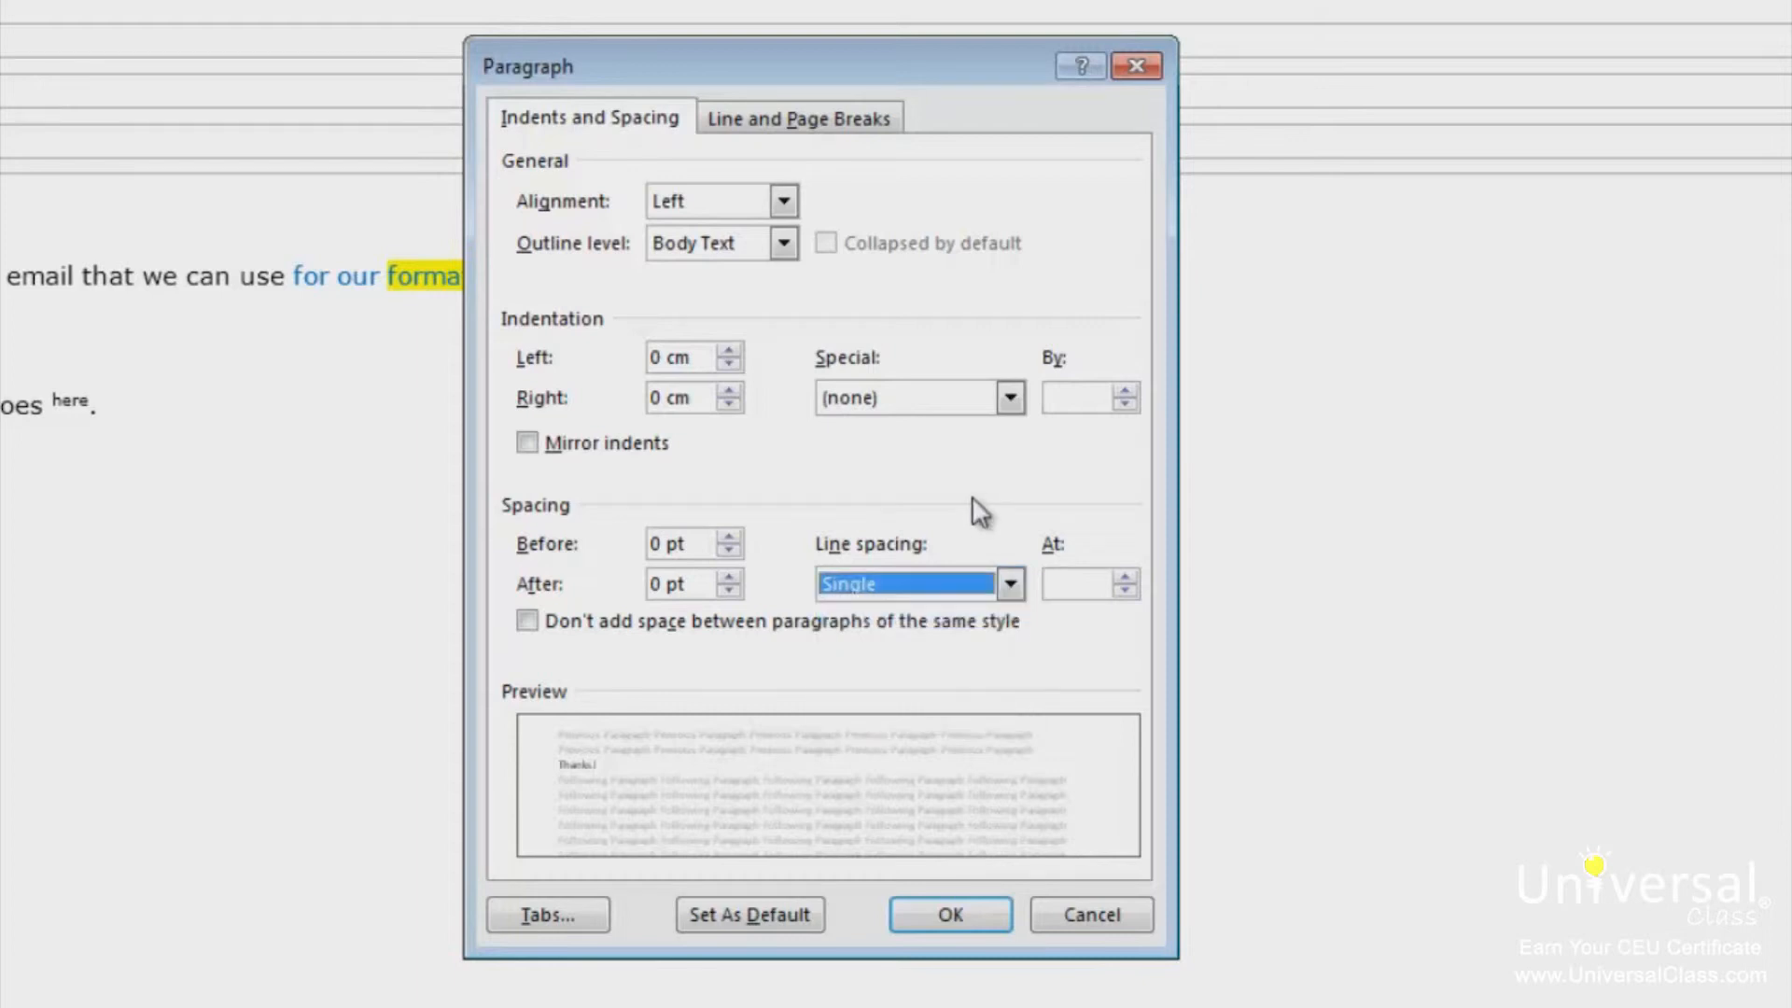
pyautogui.click(1090, 914)
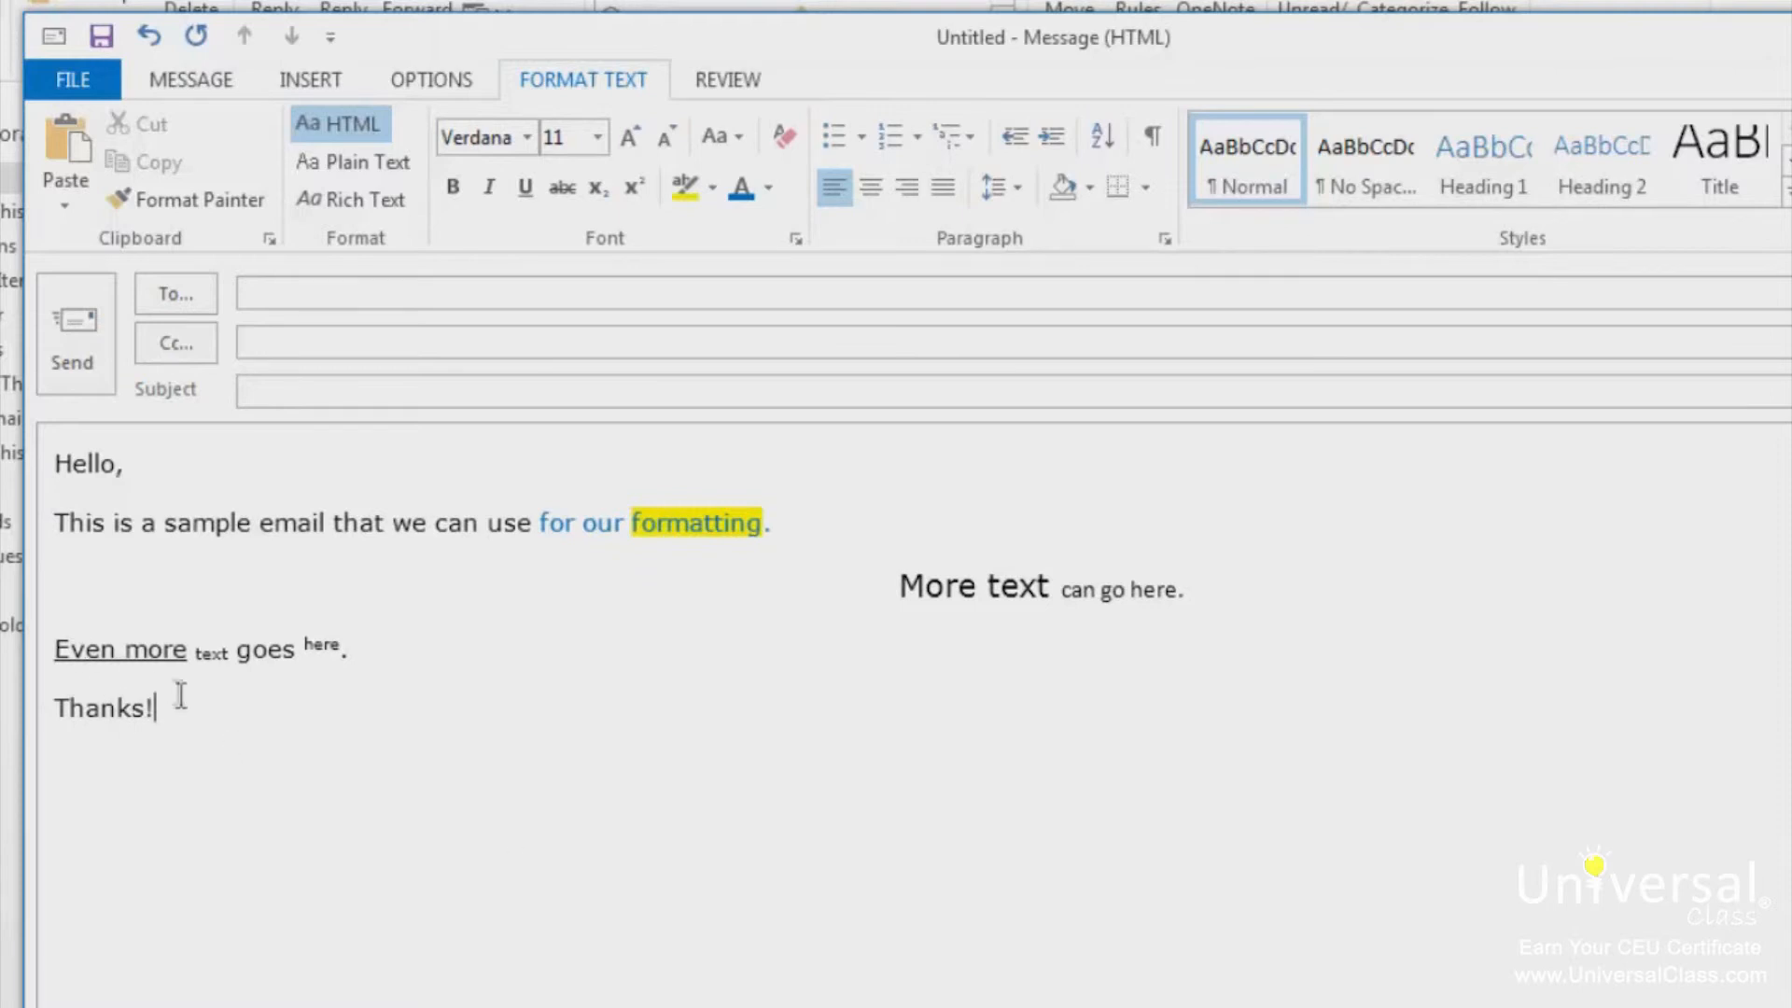
# - Delete the "Even more text goes here." line and move the word "email" from the second line to below "Thanks!"
pyautogui.moveTo(368, 640); pyautogui.dragTo(40, 648)
pyautogui.press('Delete')
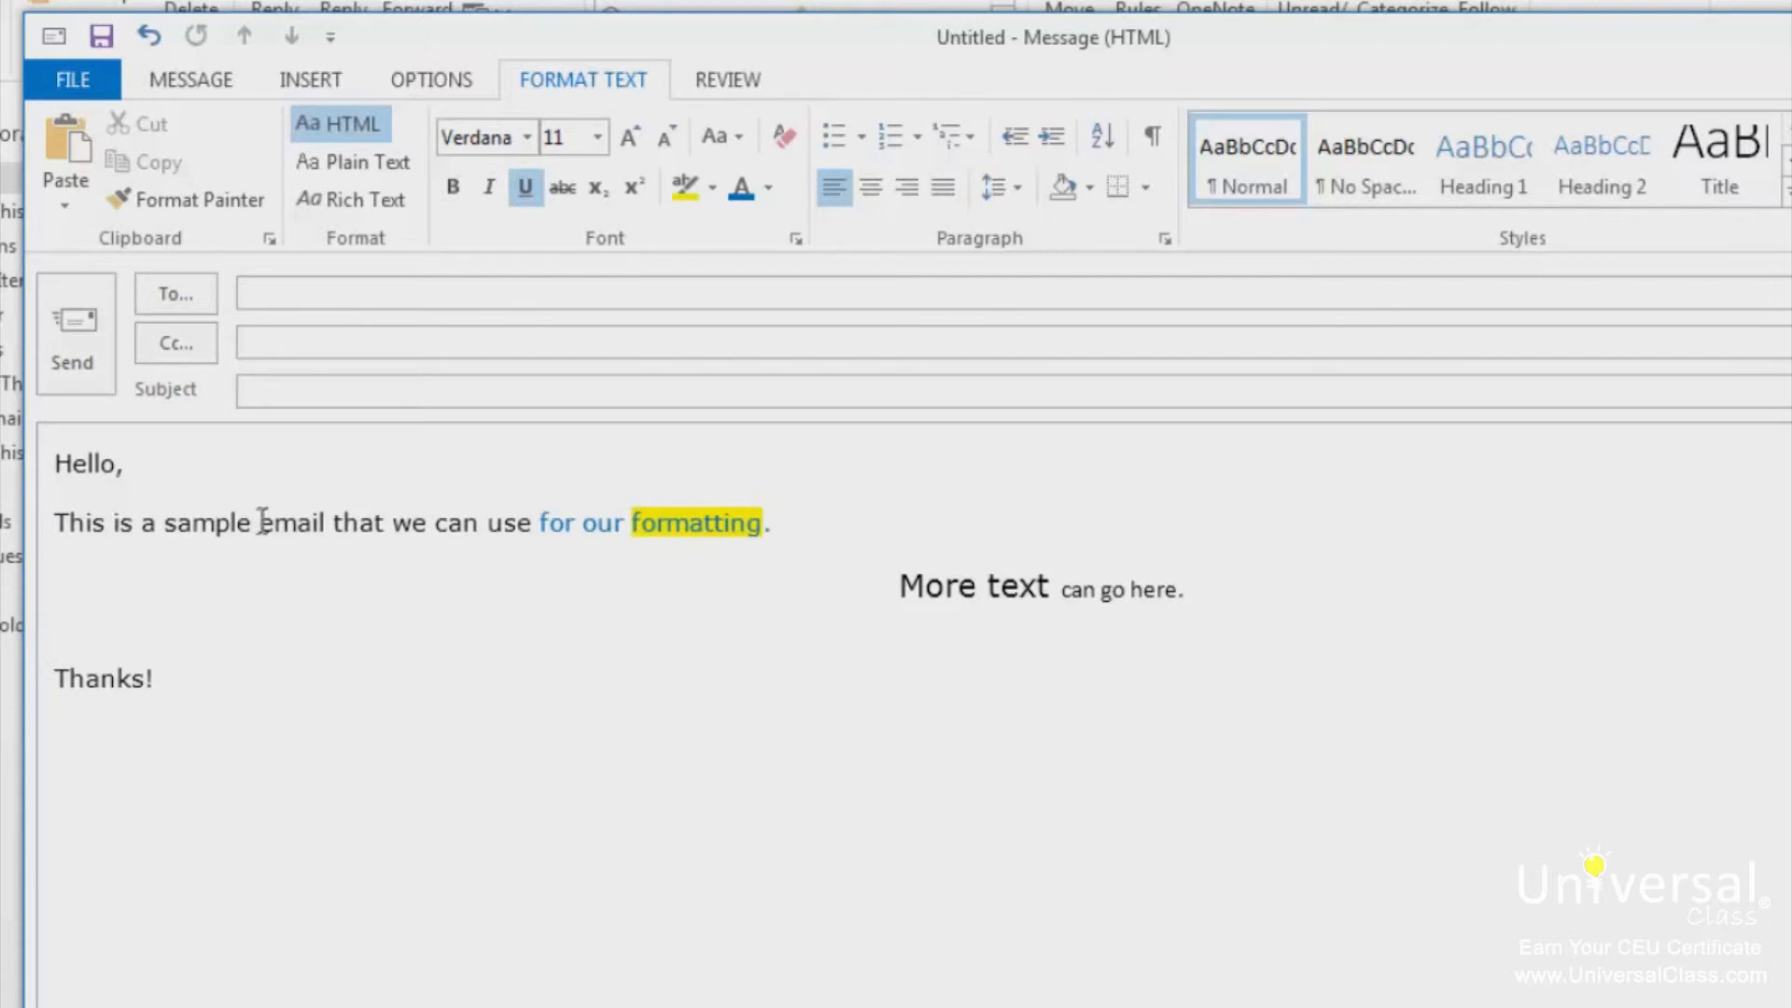
pyautogui.moveTo(262, 521); pyautogui.dragTo(337, 535)
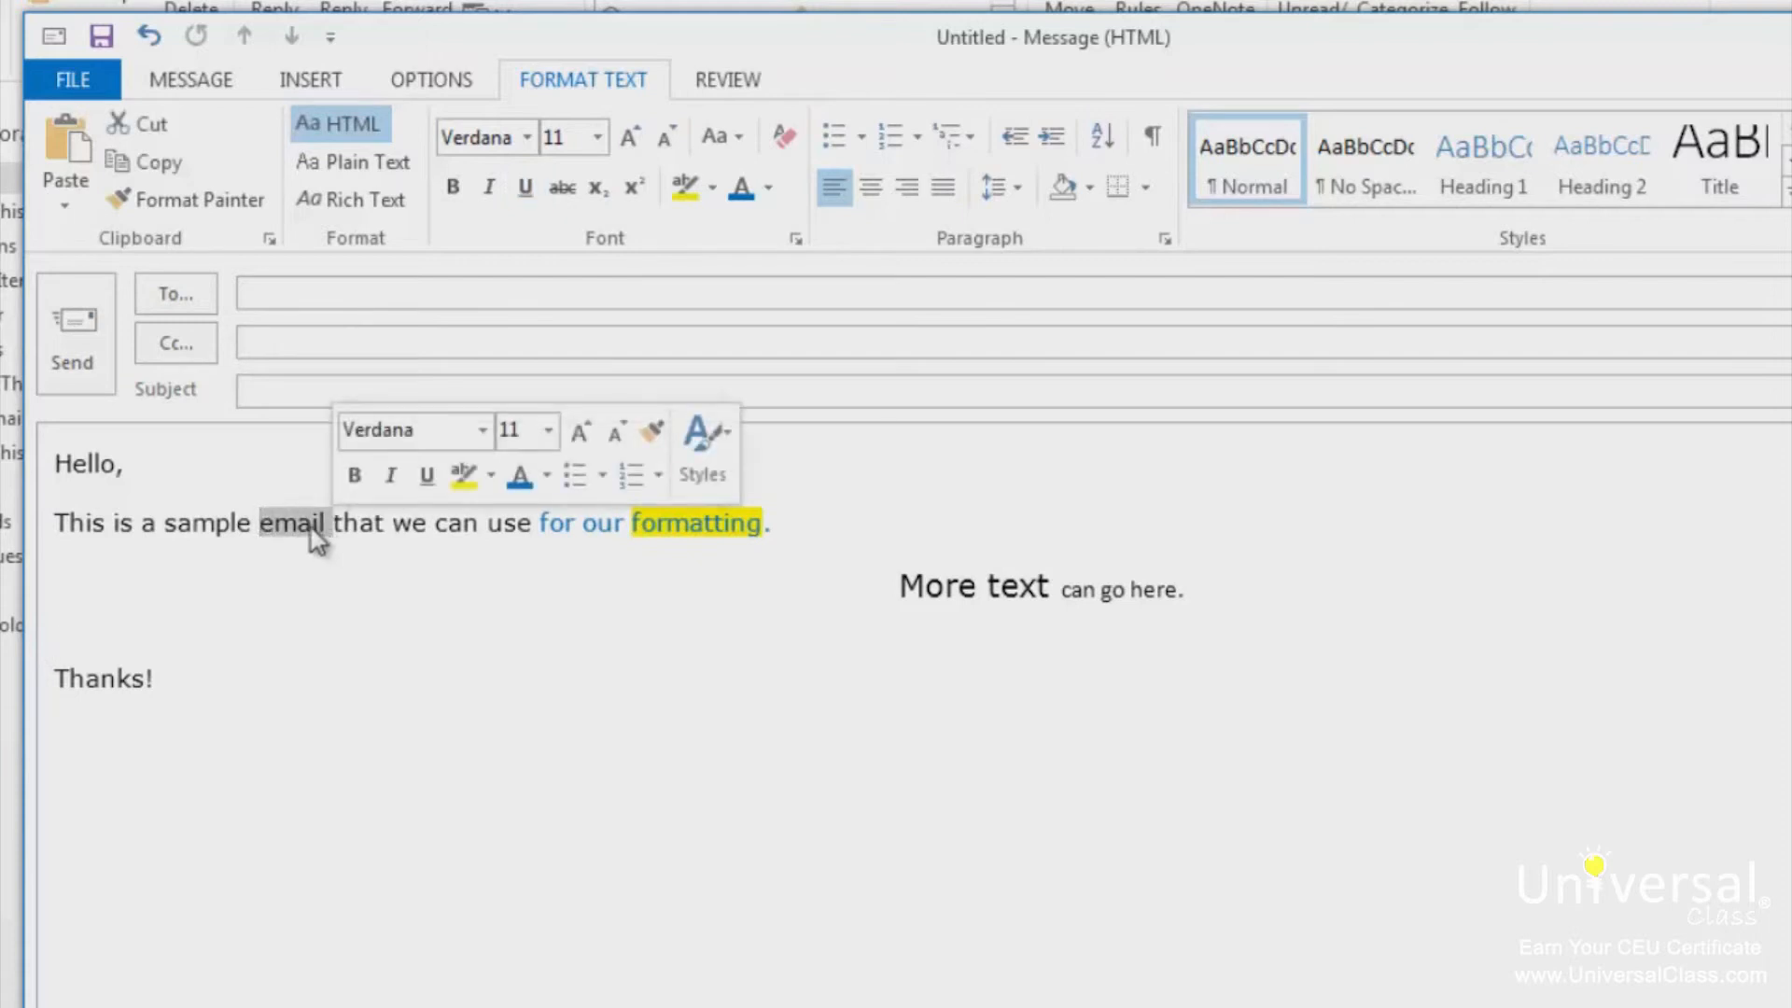
pyautogui.moveTo(302, 527); pyautogui.dragTo(581, 543)
pyautogui.moveTo(328, 558); pyautogui.dragTo(101, 558)
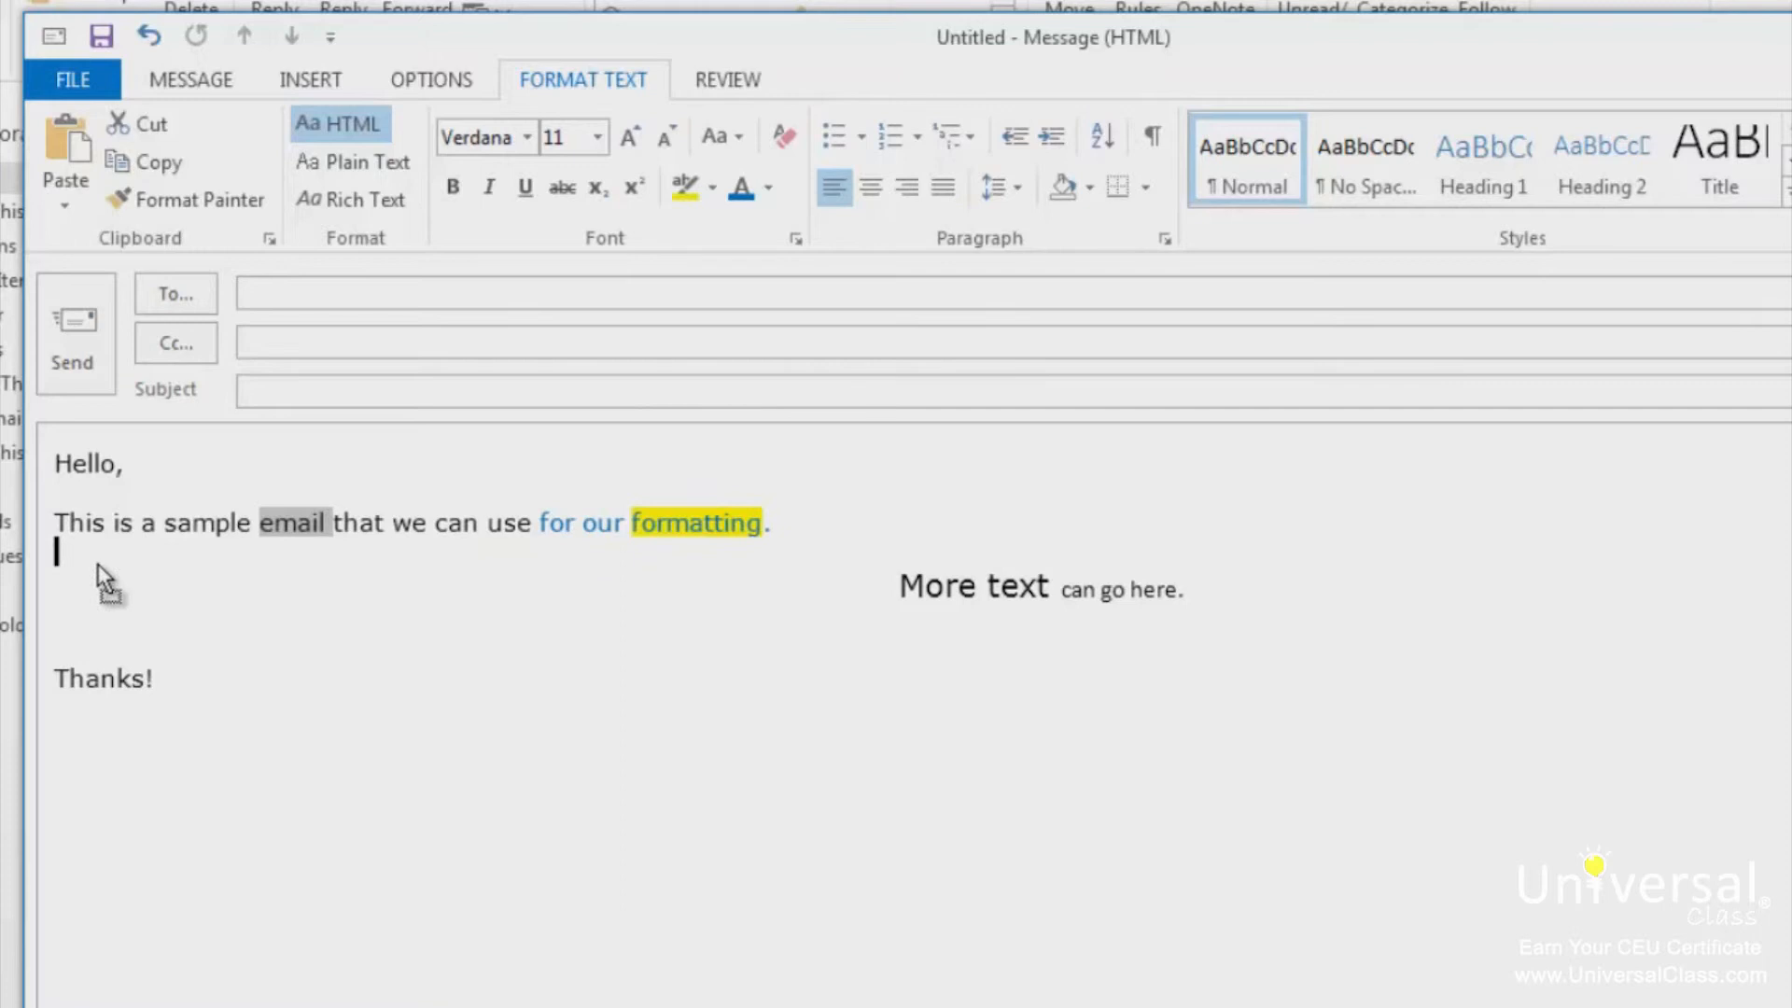
pyautogui.moveTo(98, 565); pyautogui.dragTo(179, 744)
pyautogui.click(999, 996)
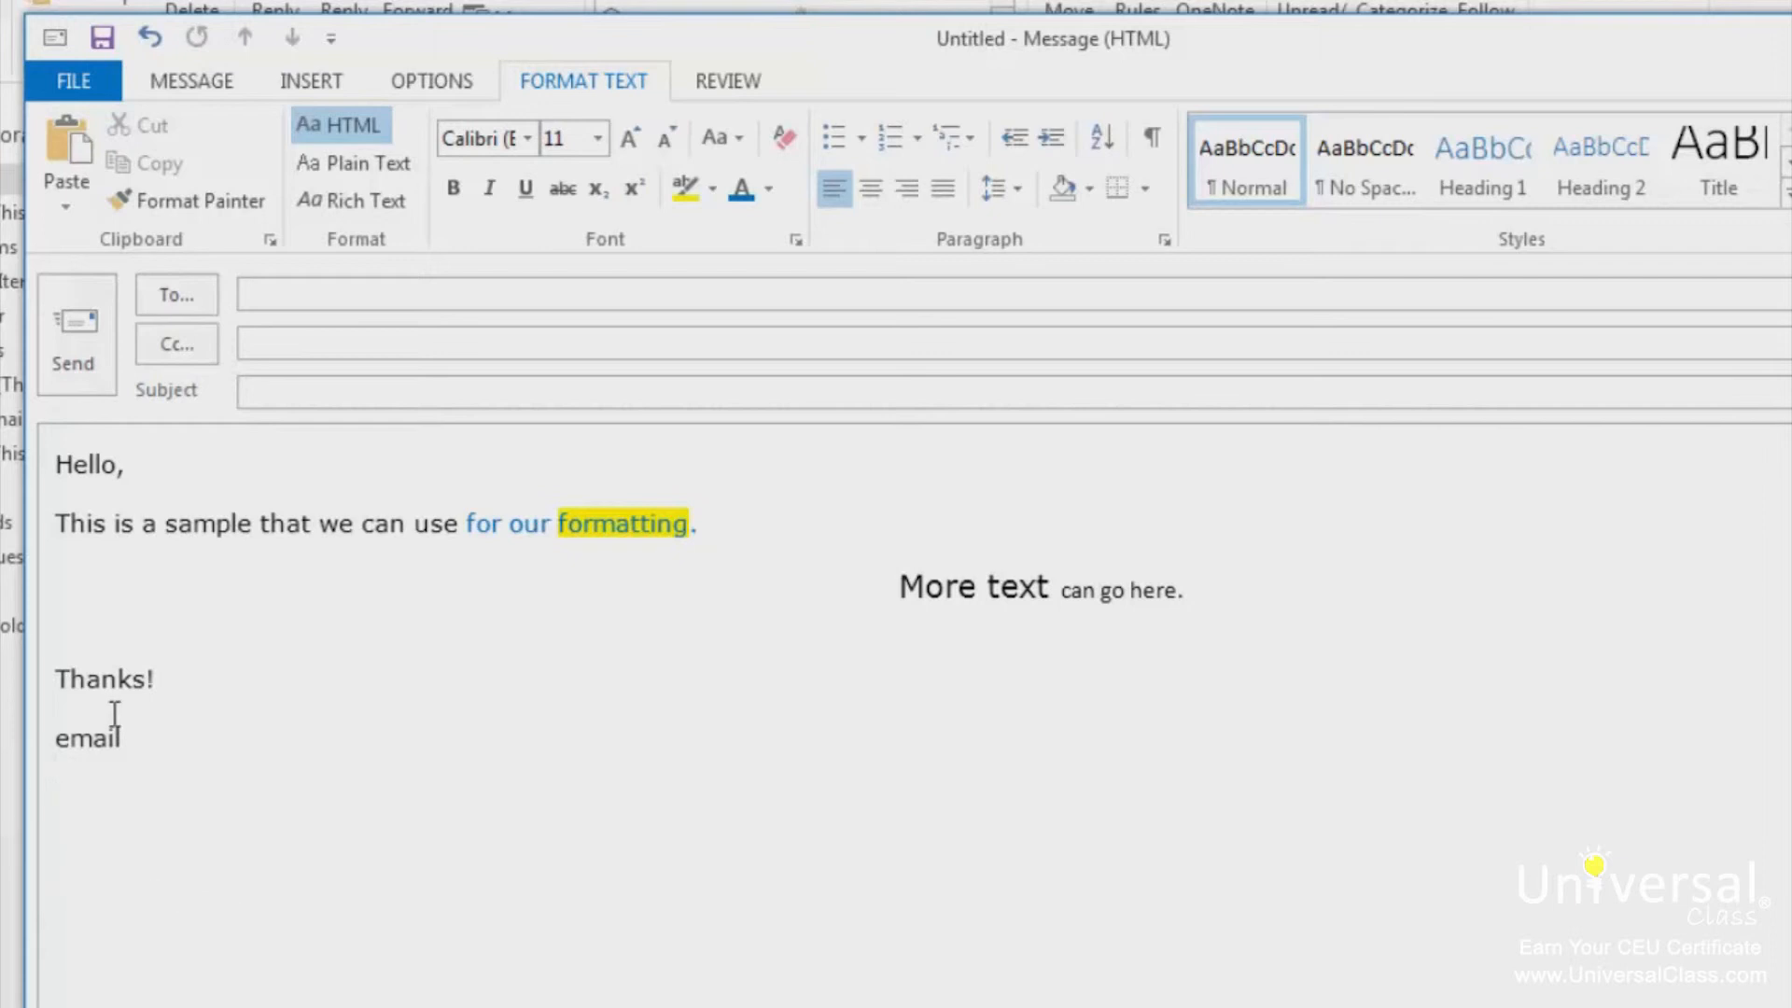
# - Create a bulleted list below "email" with the items "Item" and "Next", and end the list after the second item
pyautogui.moveTo(136, 737); pyautogui.dragTo(9, 739)
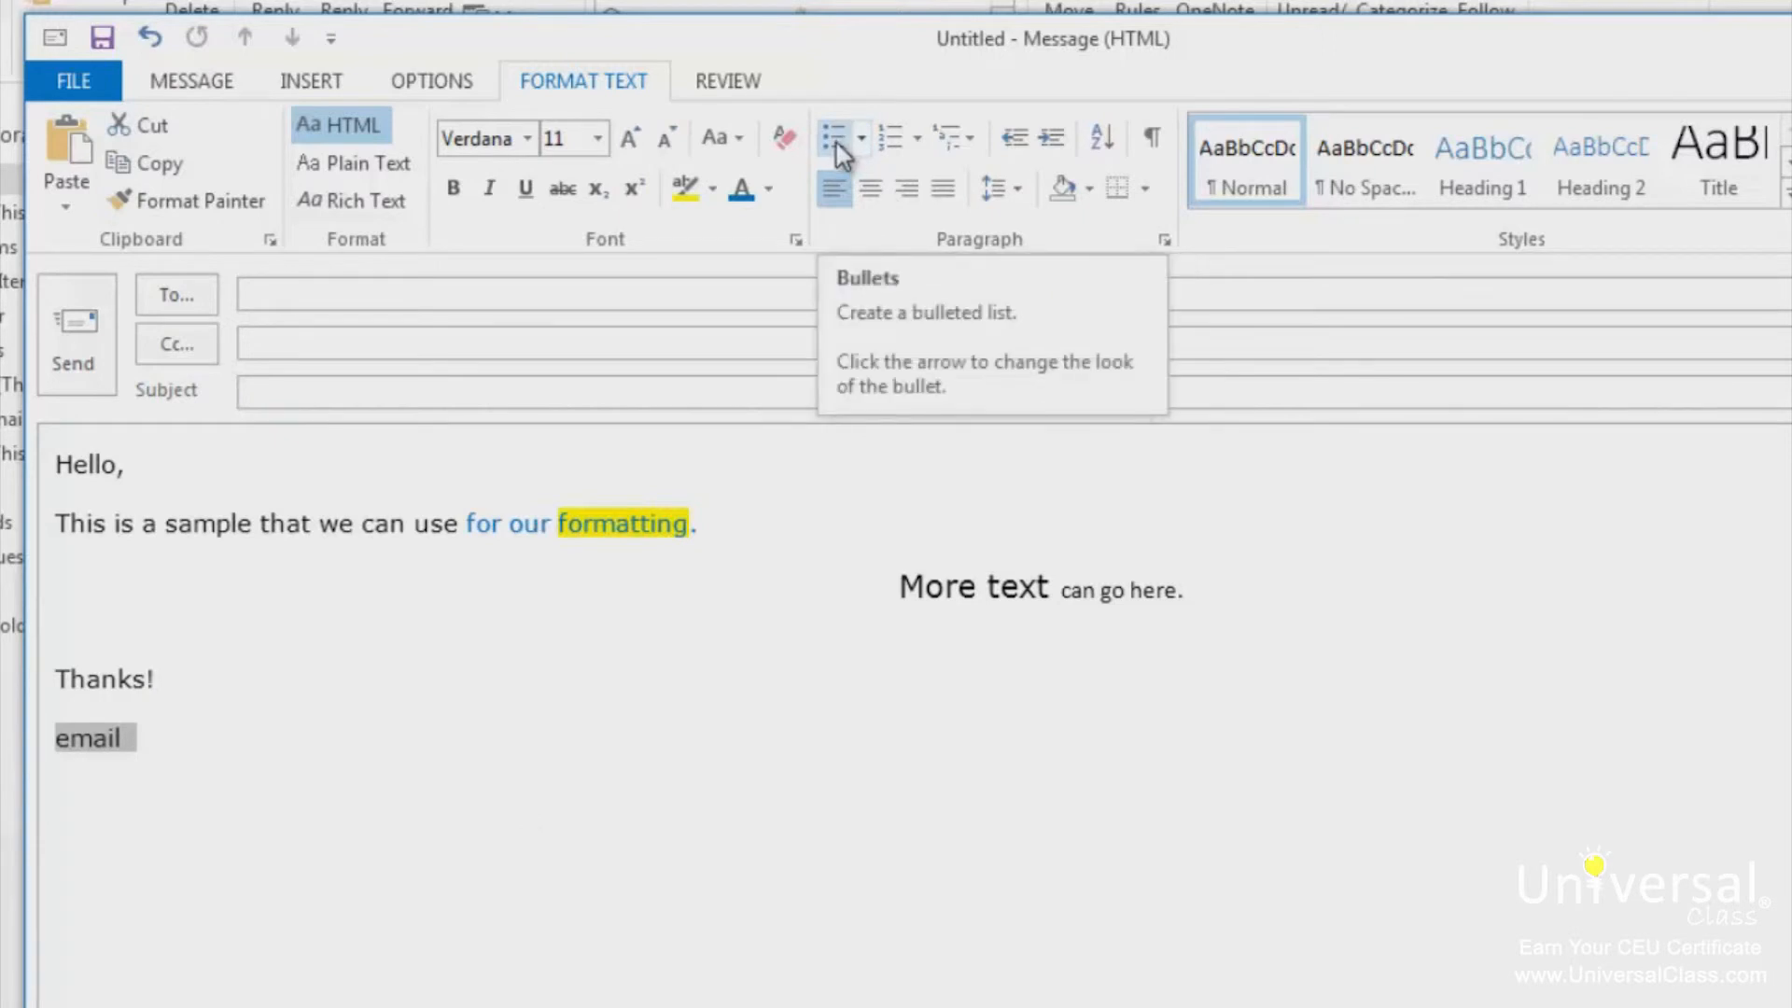
pyautogui.click(154, 808)
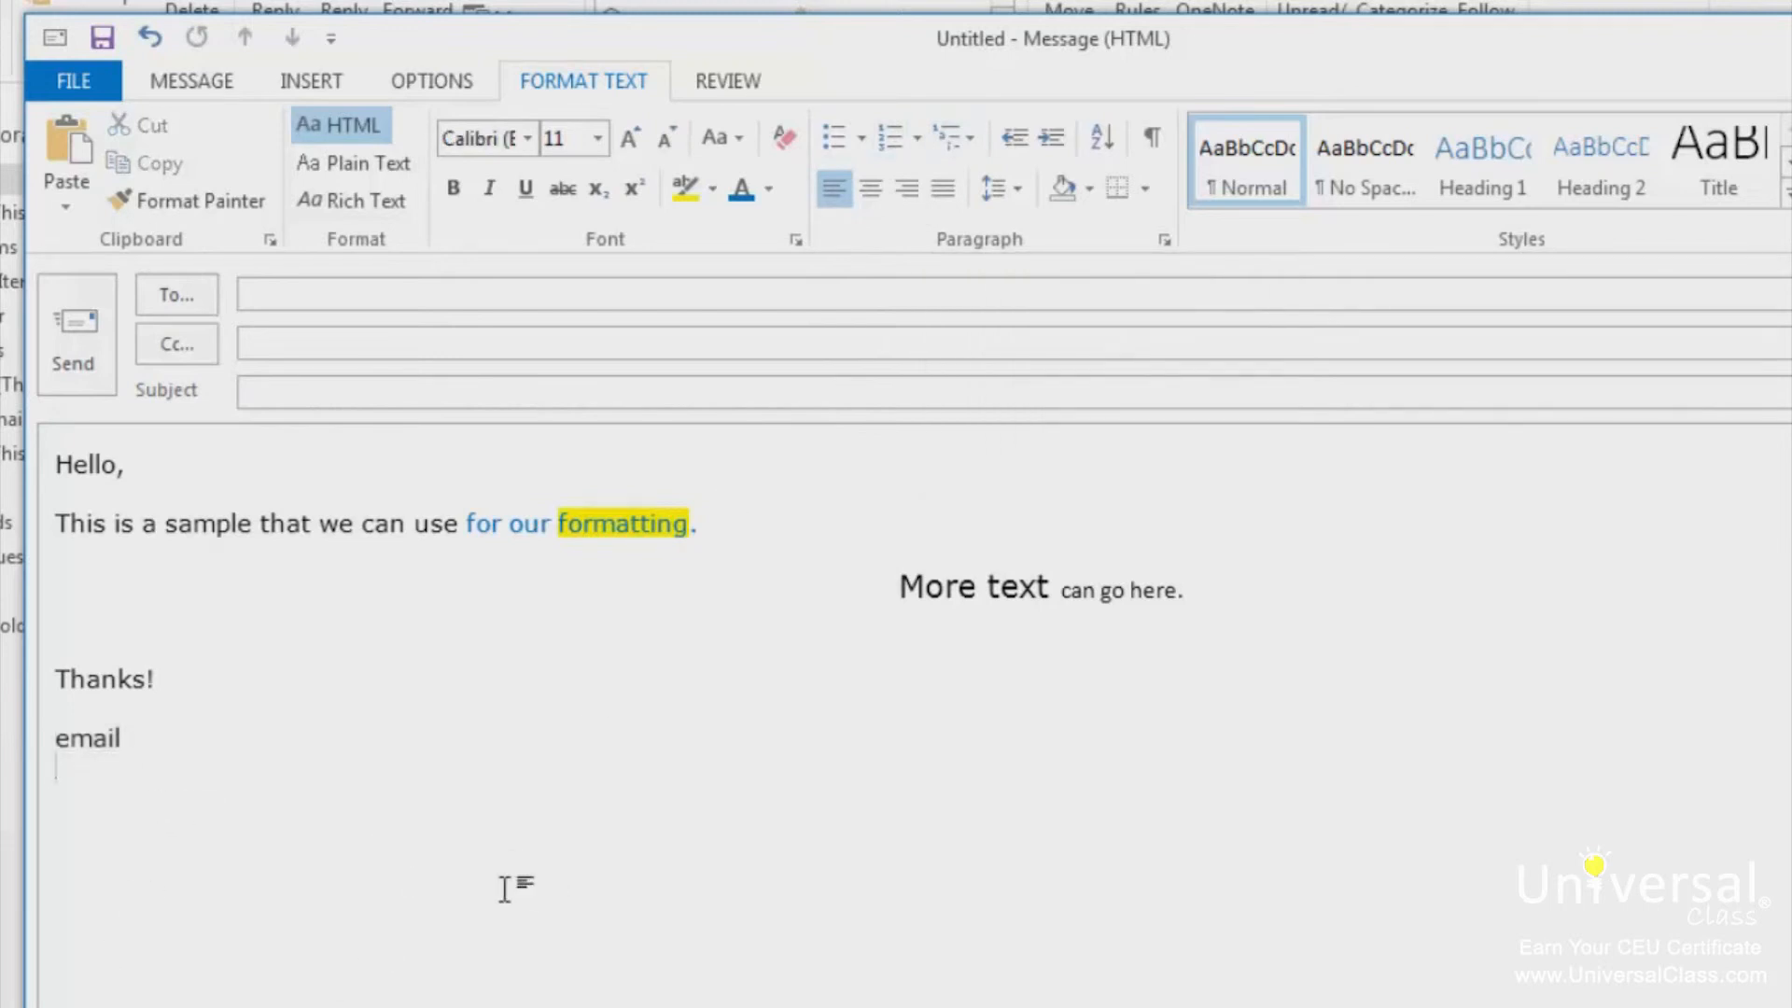
pyautogui.press('Return')
pyautogui.click(830, 138)
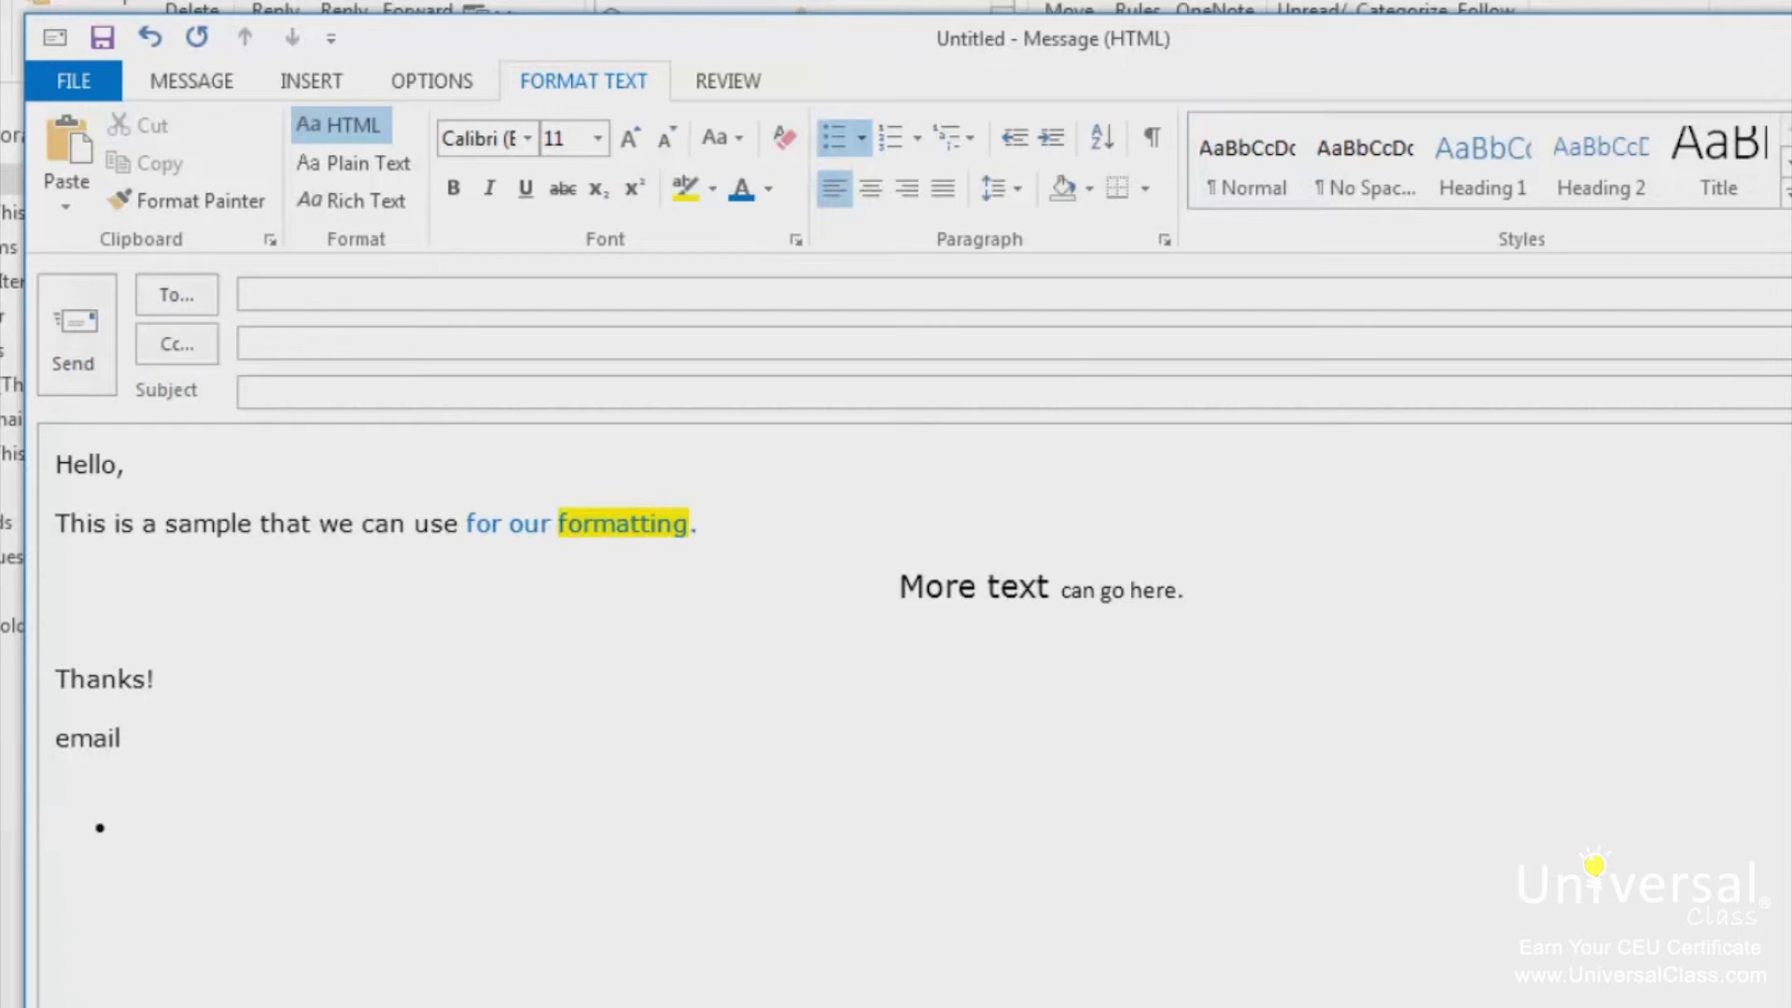
pyautogui.write('item')
pyautogui.press('Return')
pyautogui.write('next')
pyautogui.press('Return')
pyautogui.press('Return')
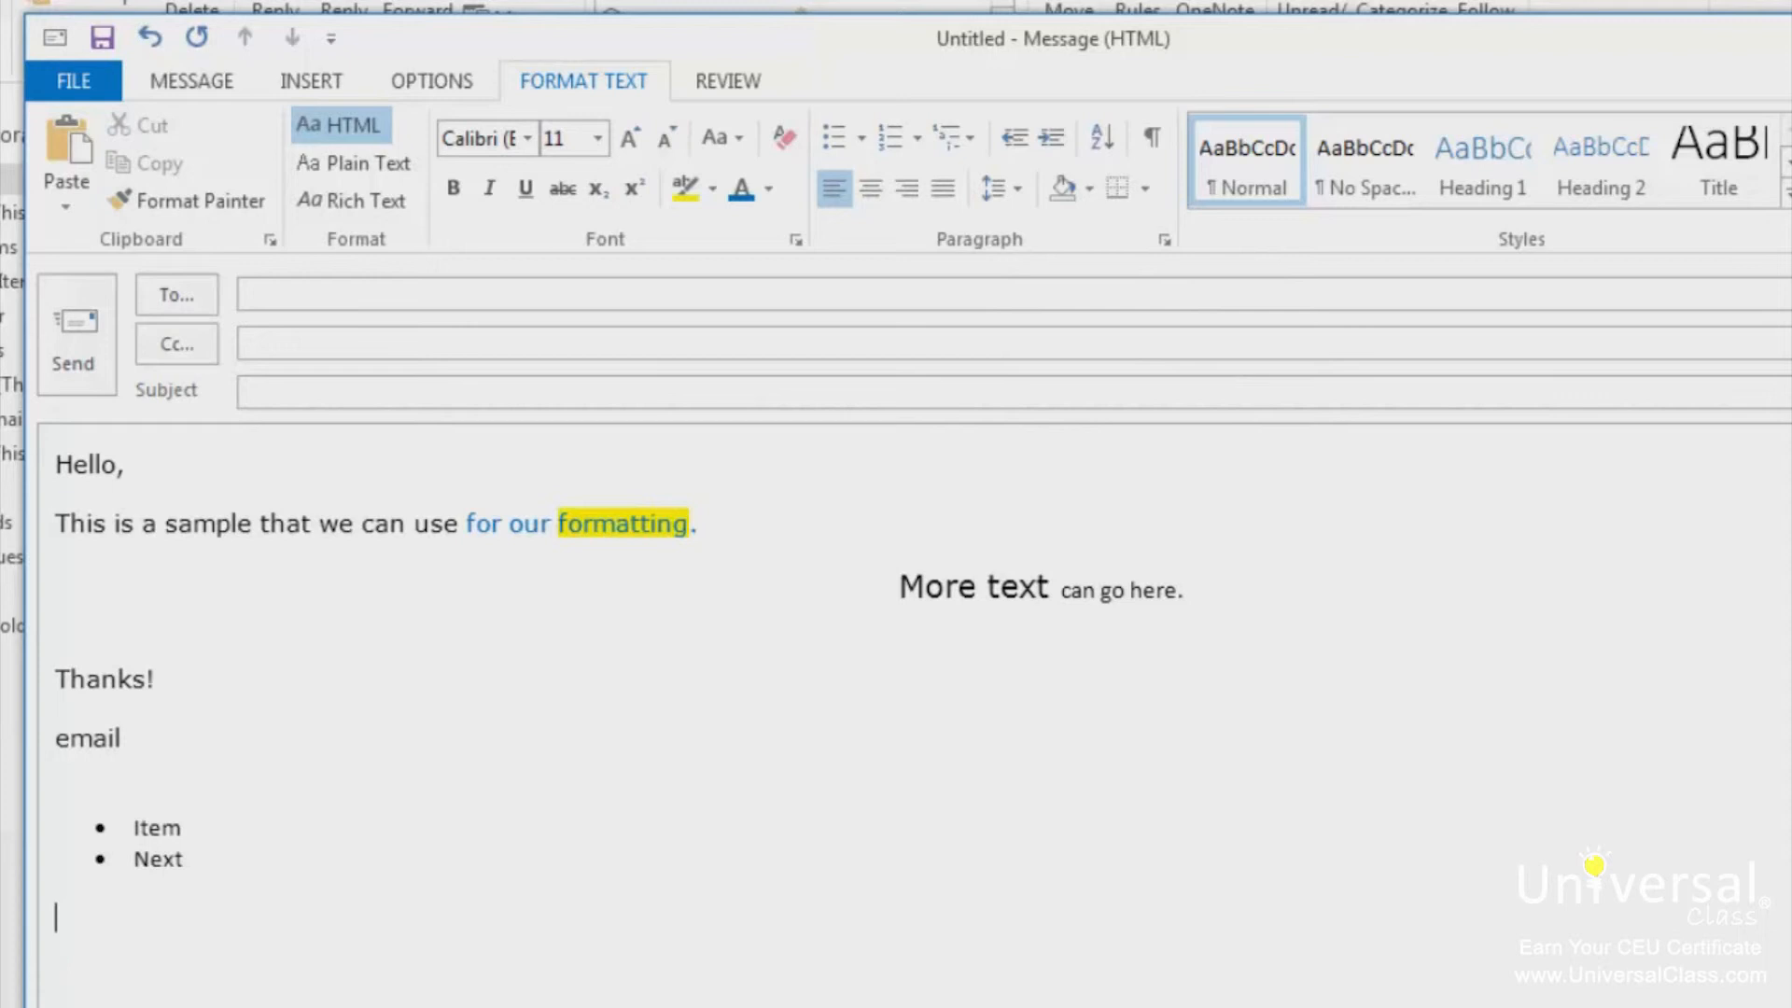
# - Start a multilevel list in the 1., 1.1., 1.1.1. style below the bullets, and try increasing and decreasing its indent
pyautogui.click(967, 145)
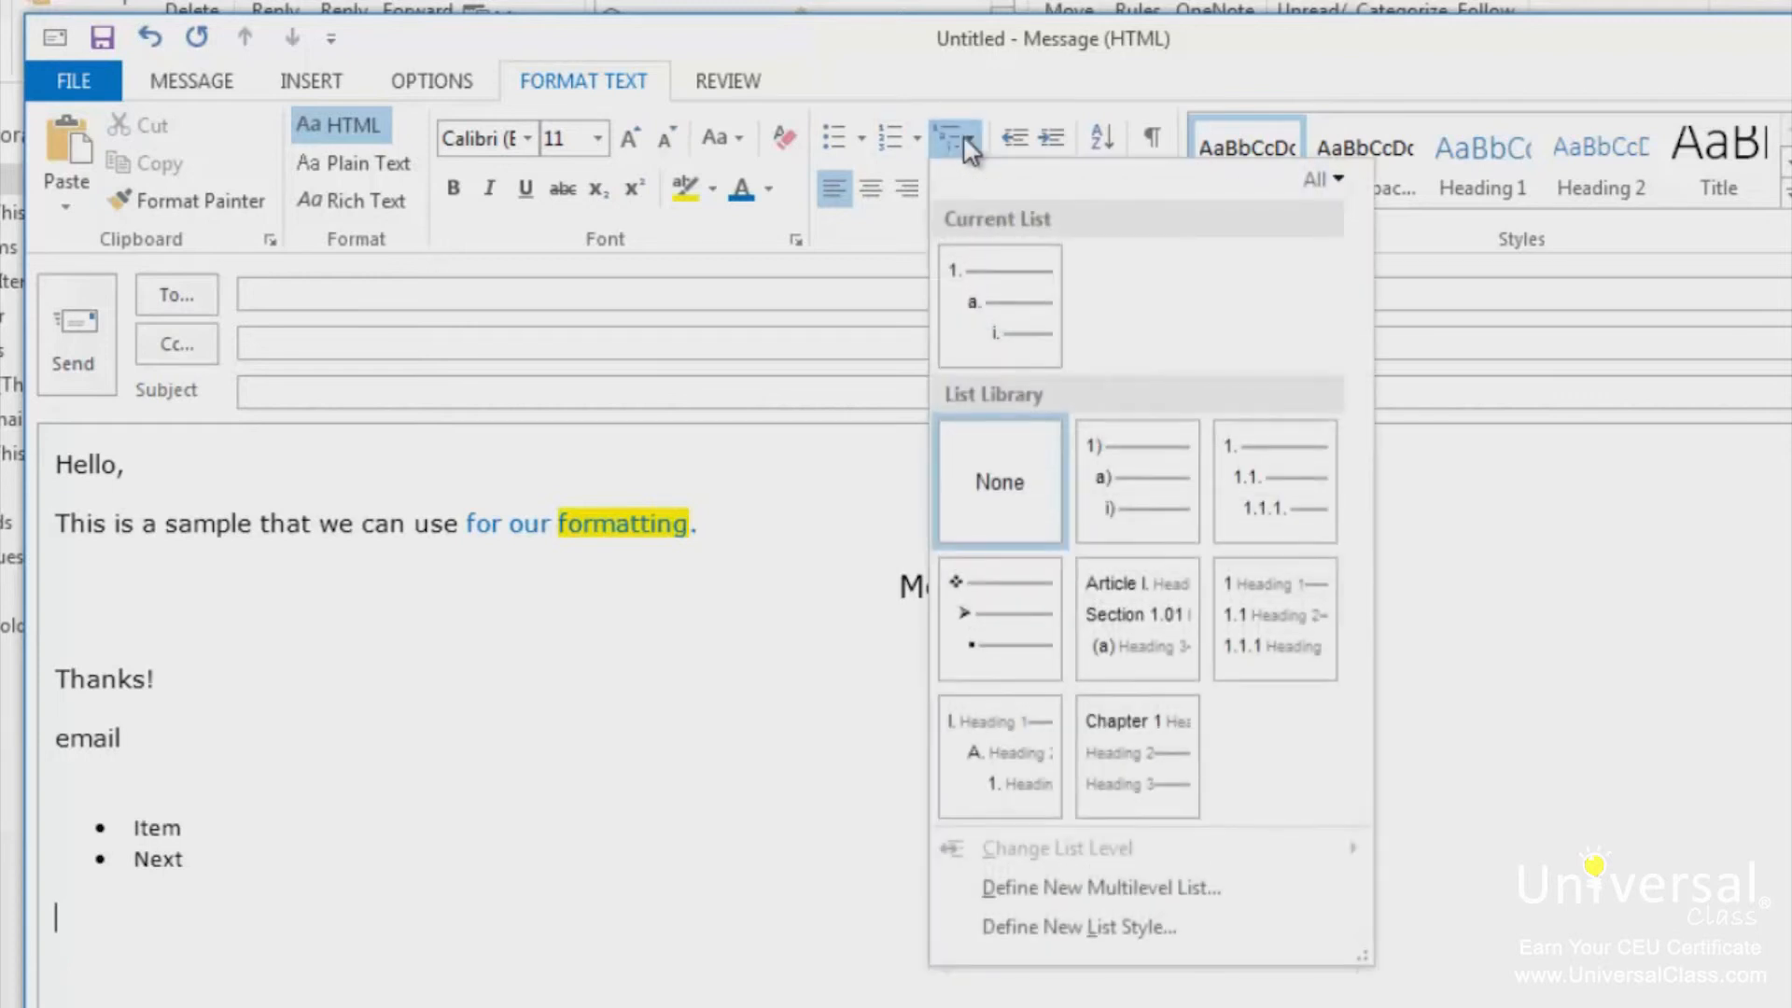
pyautogui.click(1269, 487)
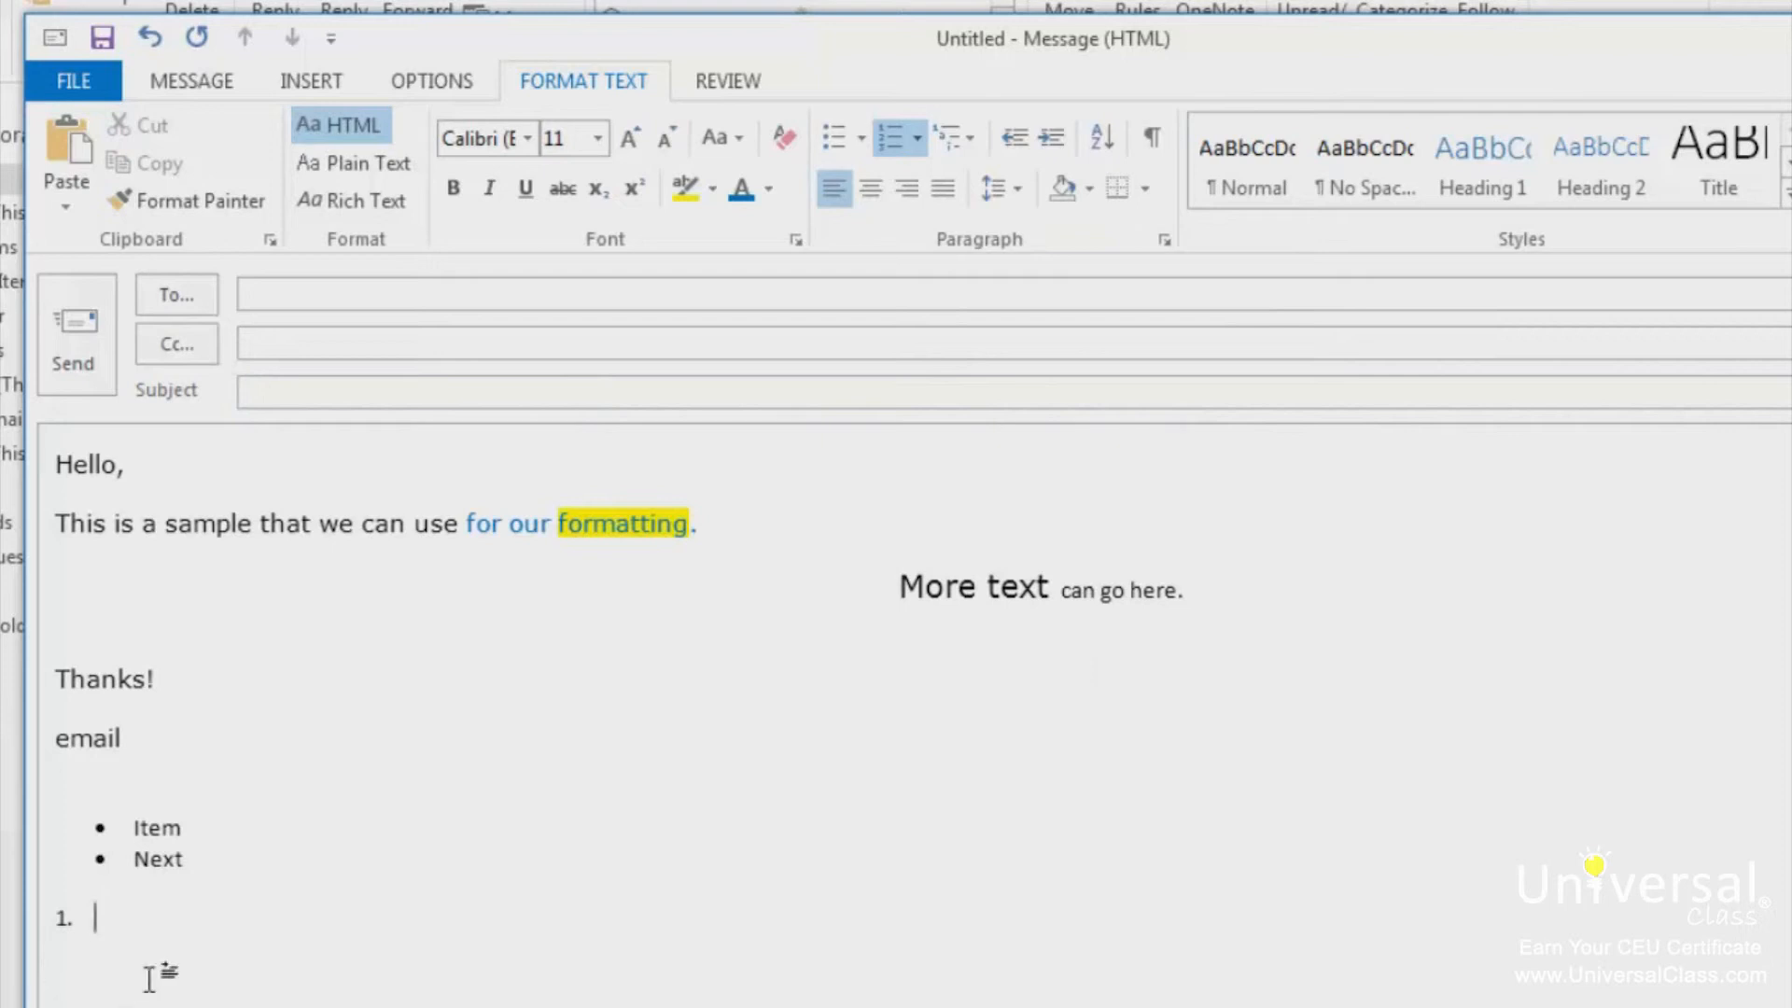
pyautogui.click(1057, 155)
pyautogui.click(1015, 136)
# - Look over the available numbering formats and bullet styles for lists
pyautogui.click(918, 139)
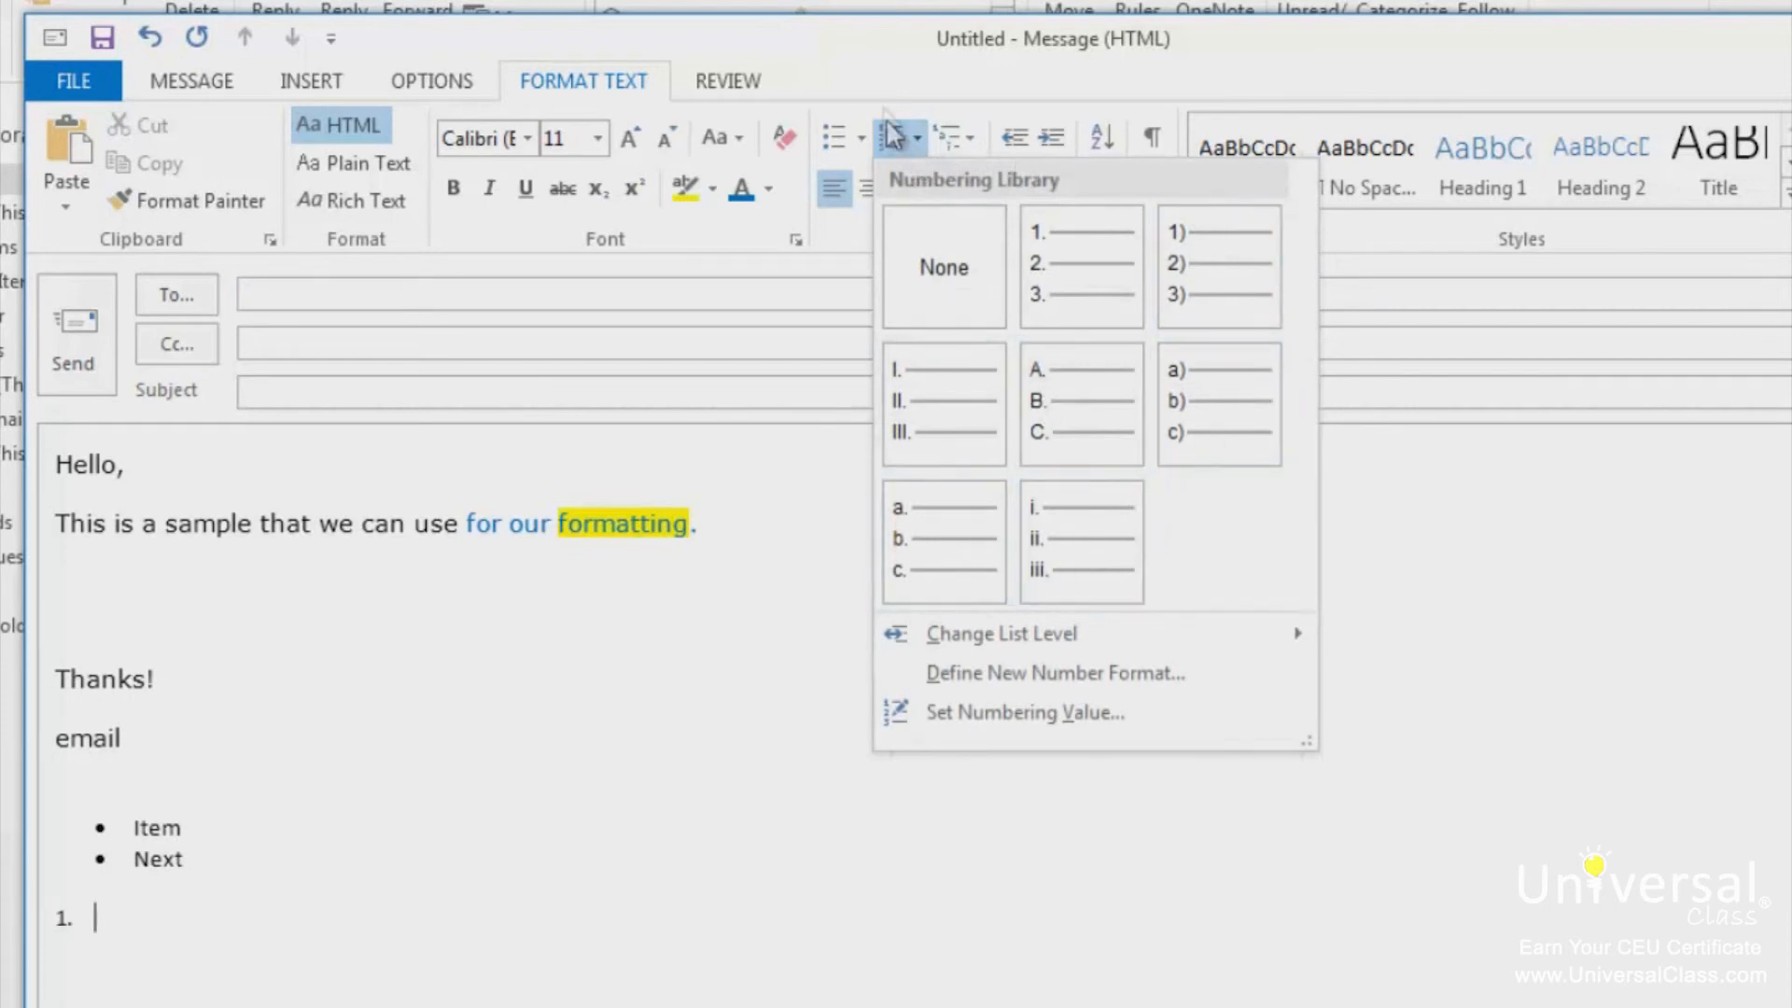
pyautogui.click(862, 140)
pyautogui.click(862, 142)
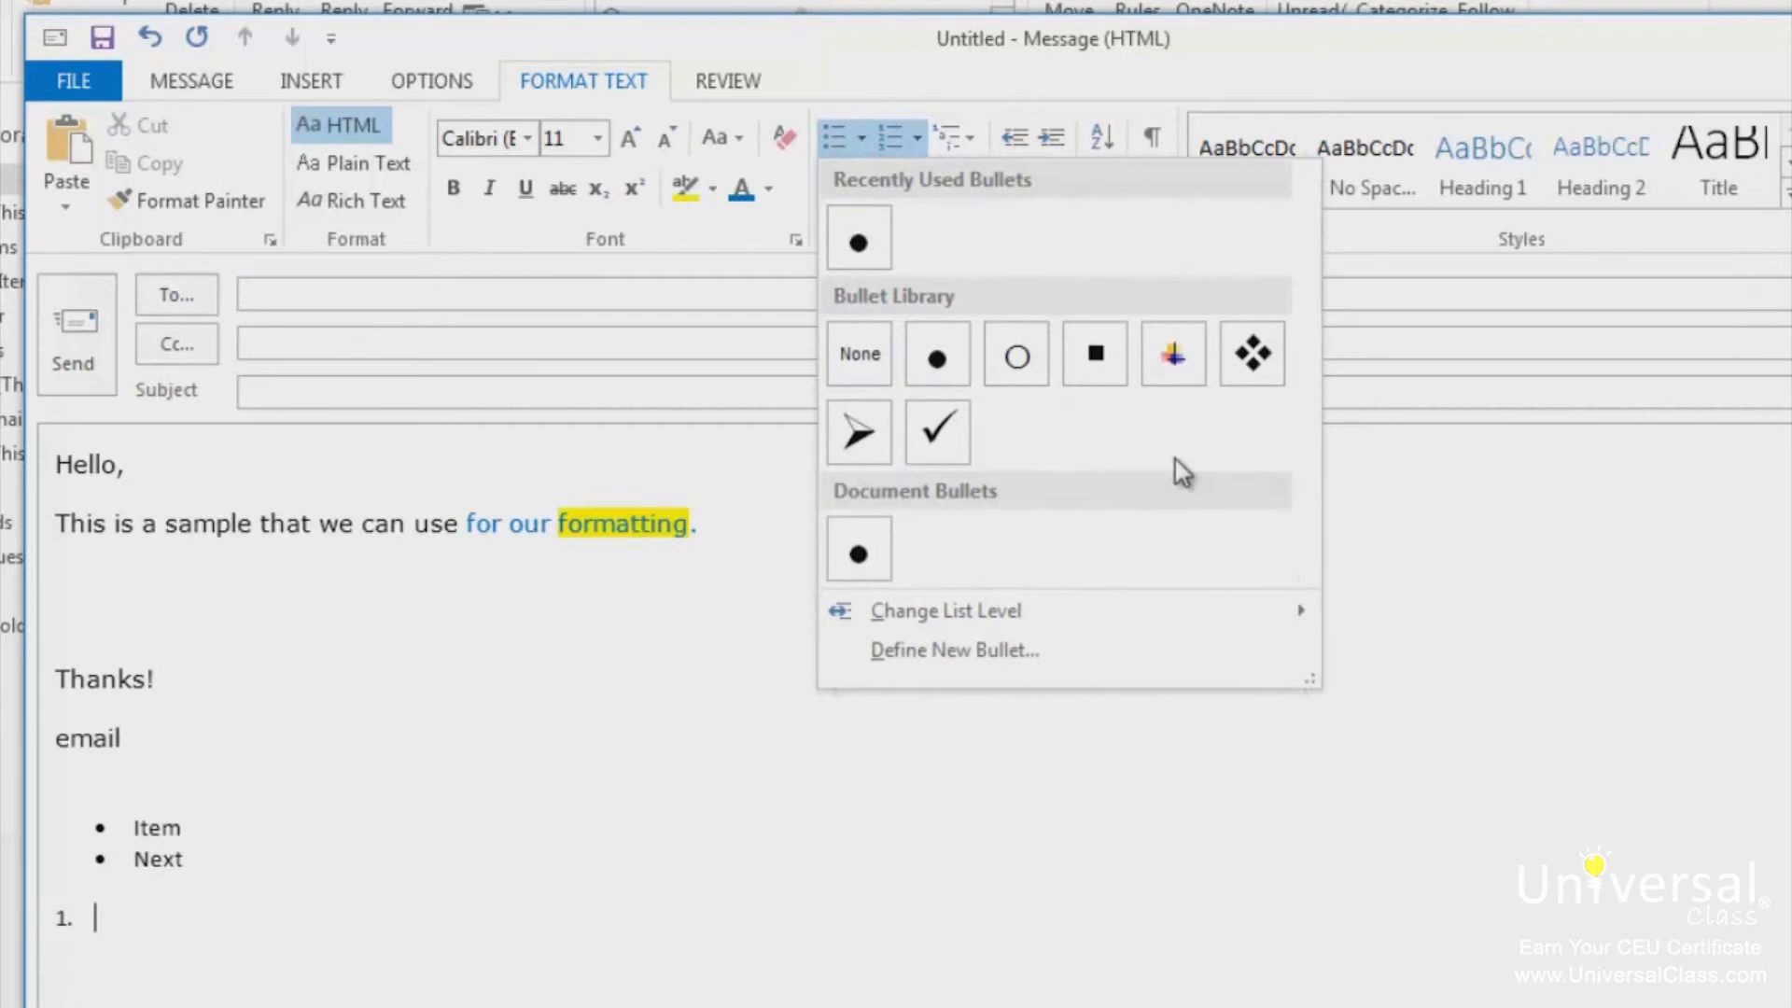
# - Add "More" and "Extra" to the bulleted list and sort its four items by text in ascending order
pyautogui.click(360, 939)
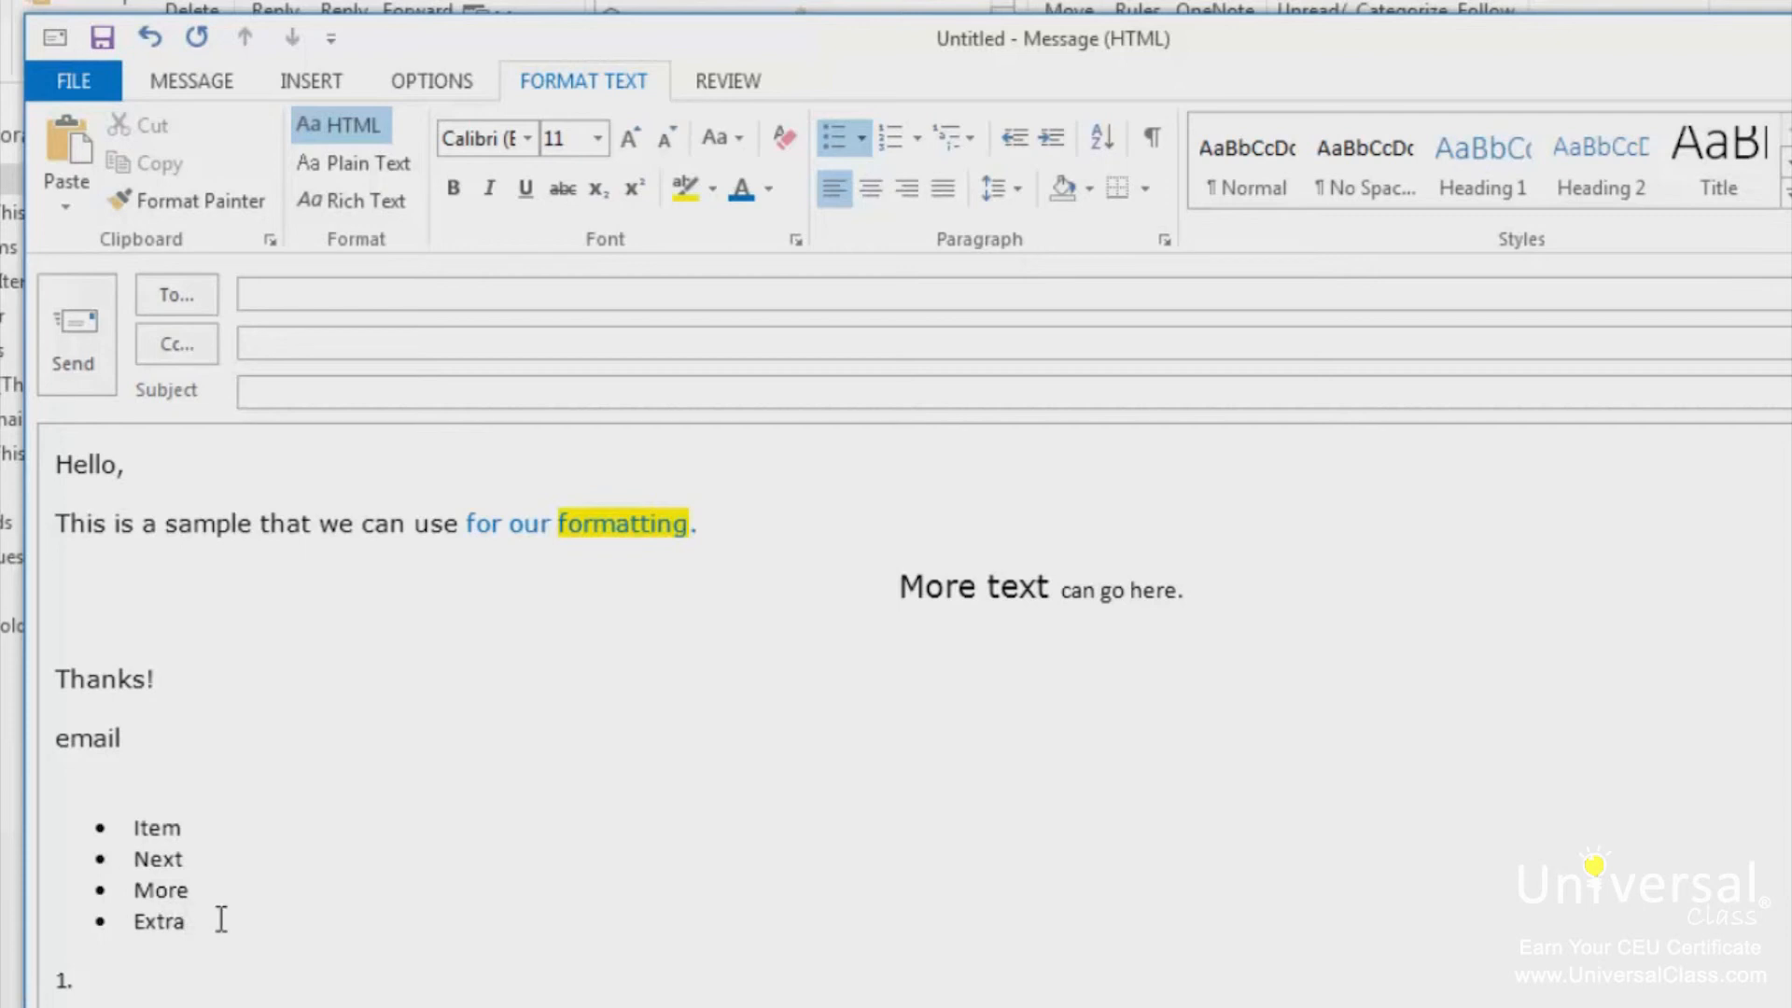
pyautogui.moveTo(221, 921); pyautogui.dragTo(131, 825)
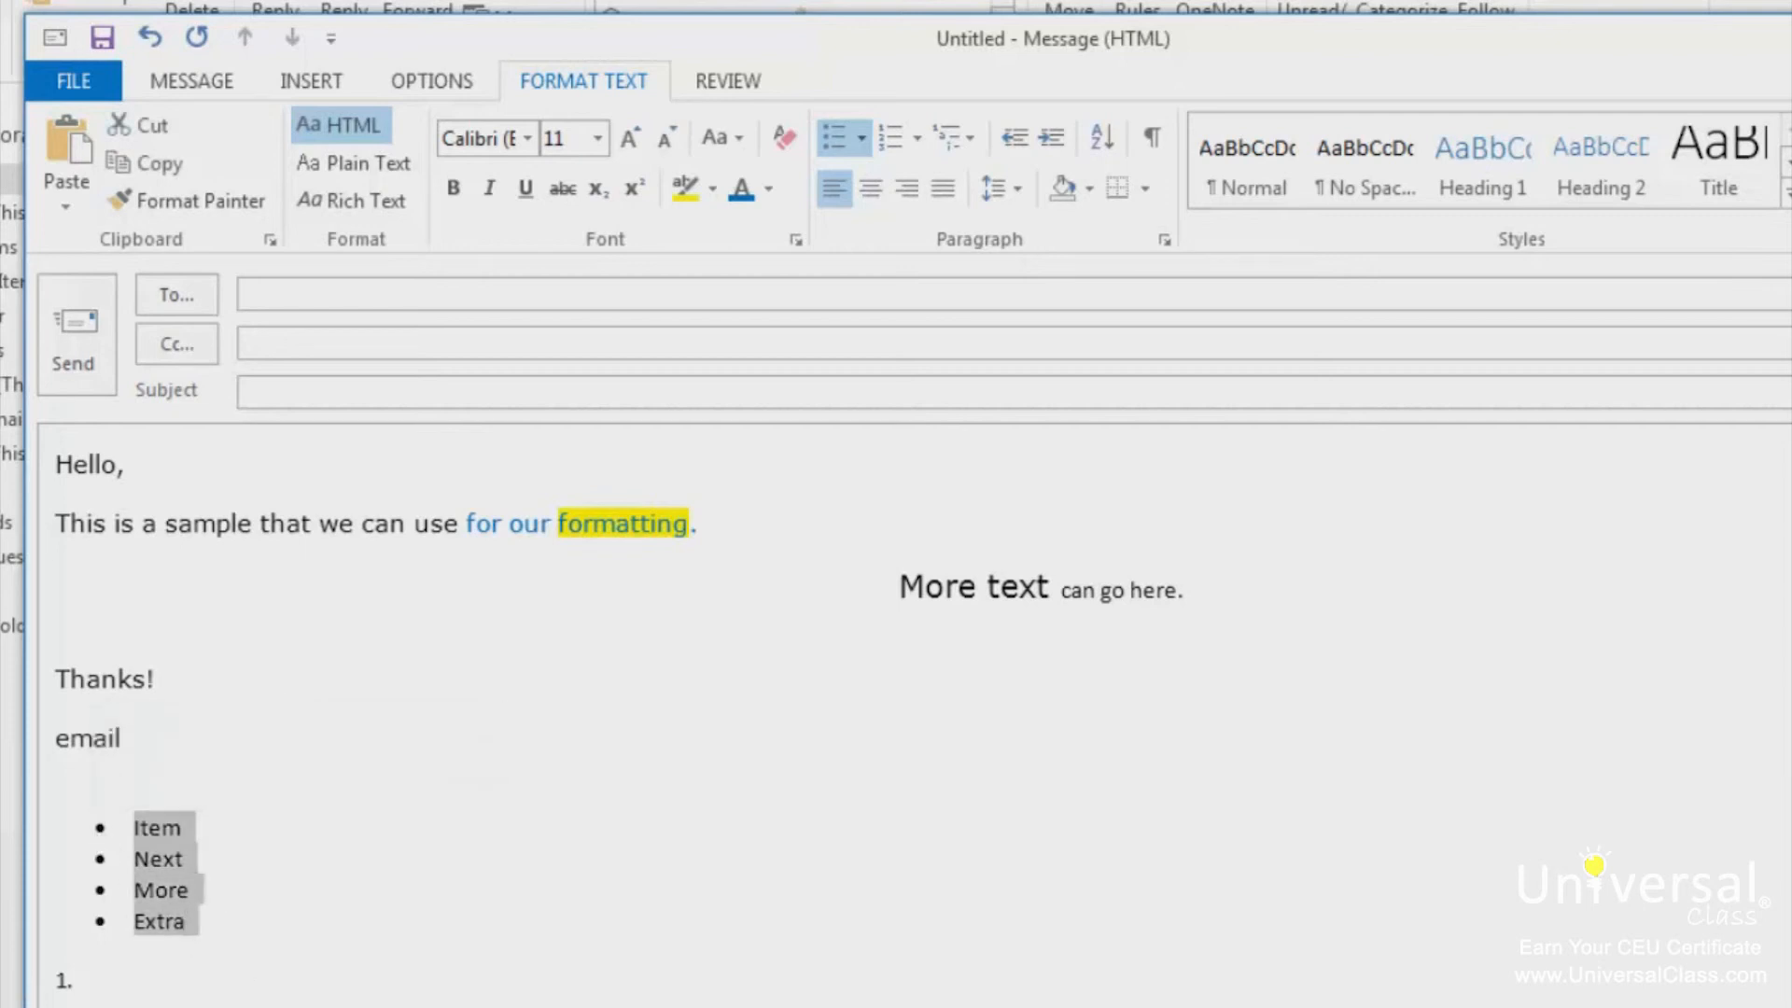
pyautogui.click(1118, 157)
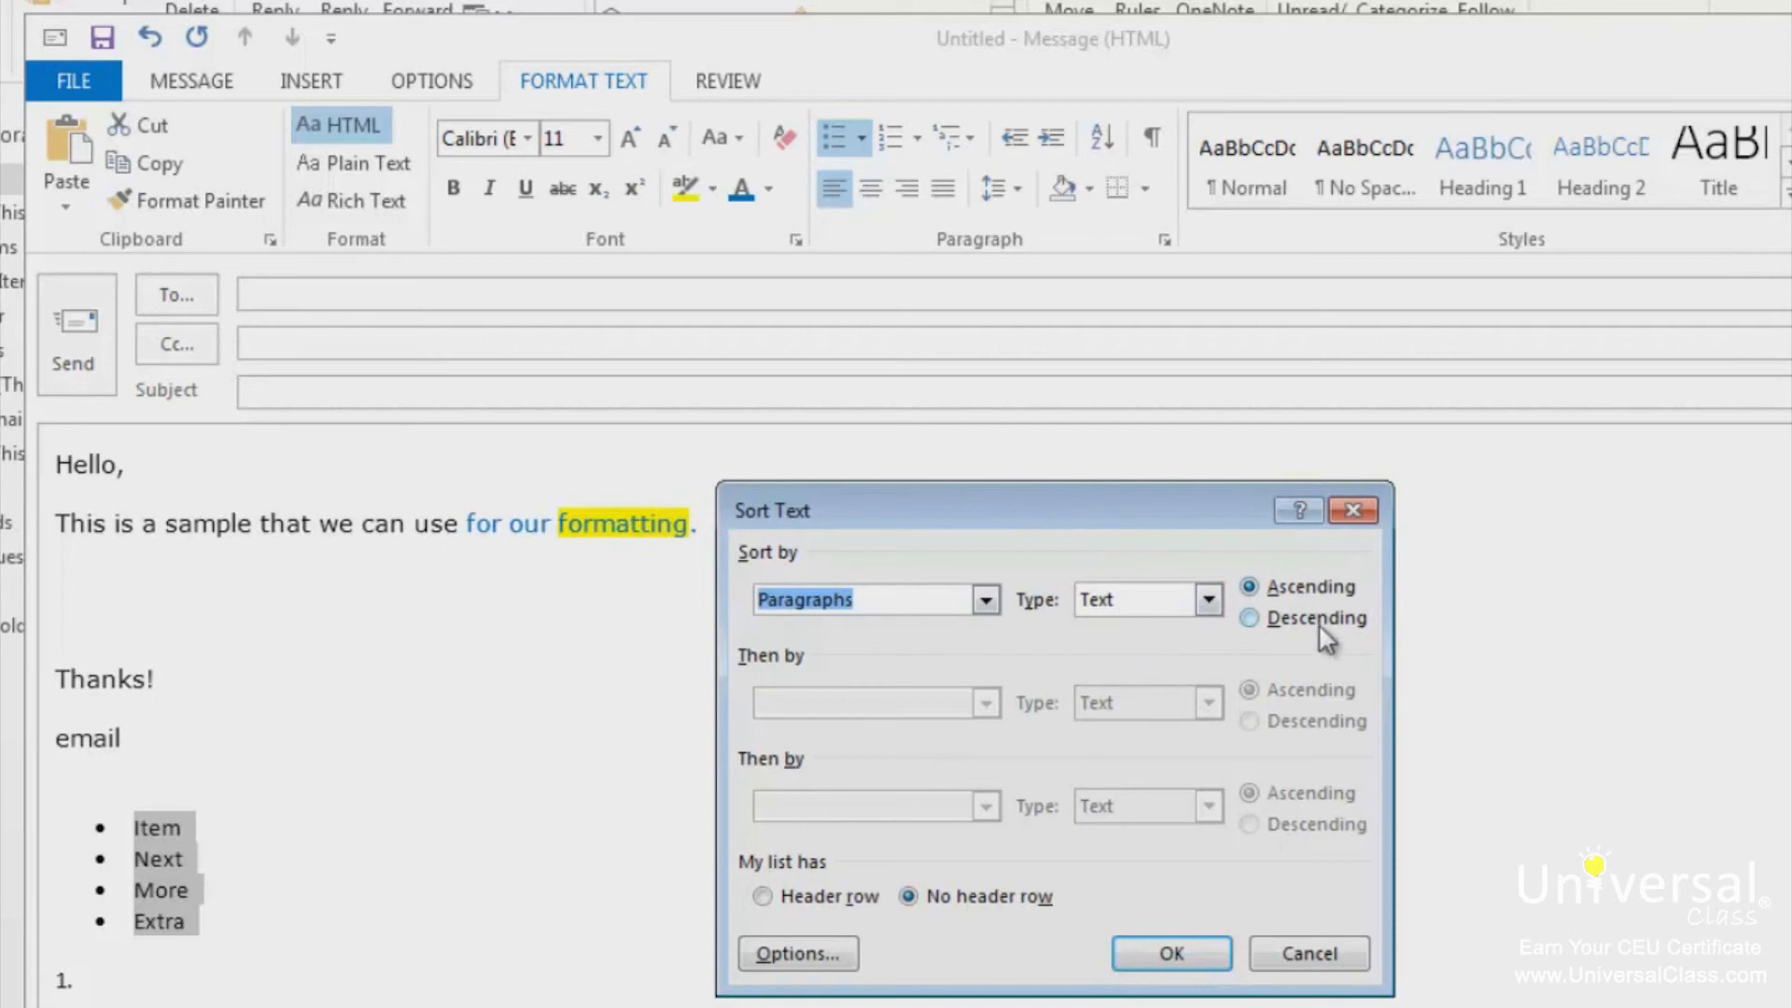
pyautogui.click(1171, 954)
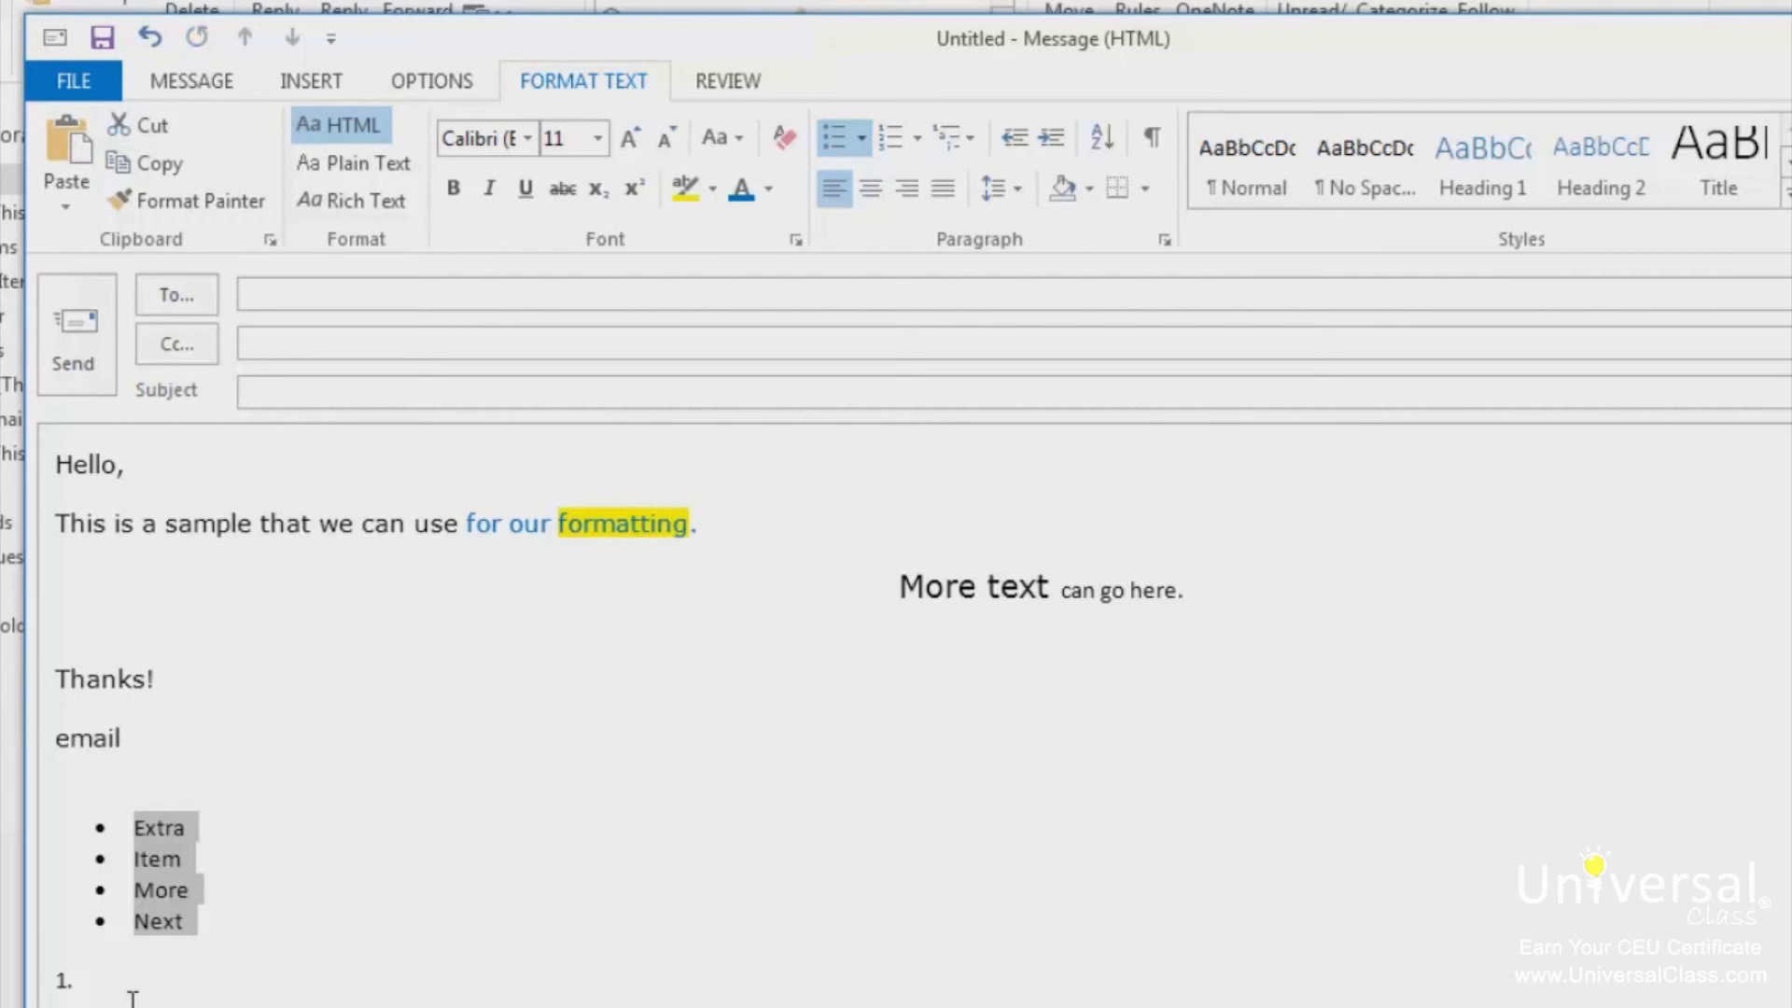
# - Review the indents and spacing in the paragraph settings for the "Thanks!" line and cancel without changes
pyautogui.click(174, 677)
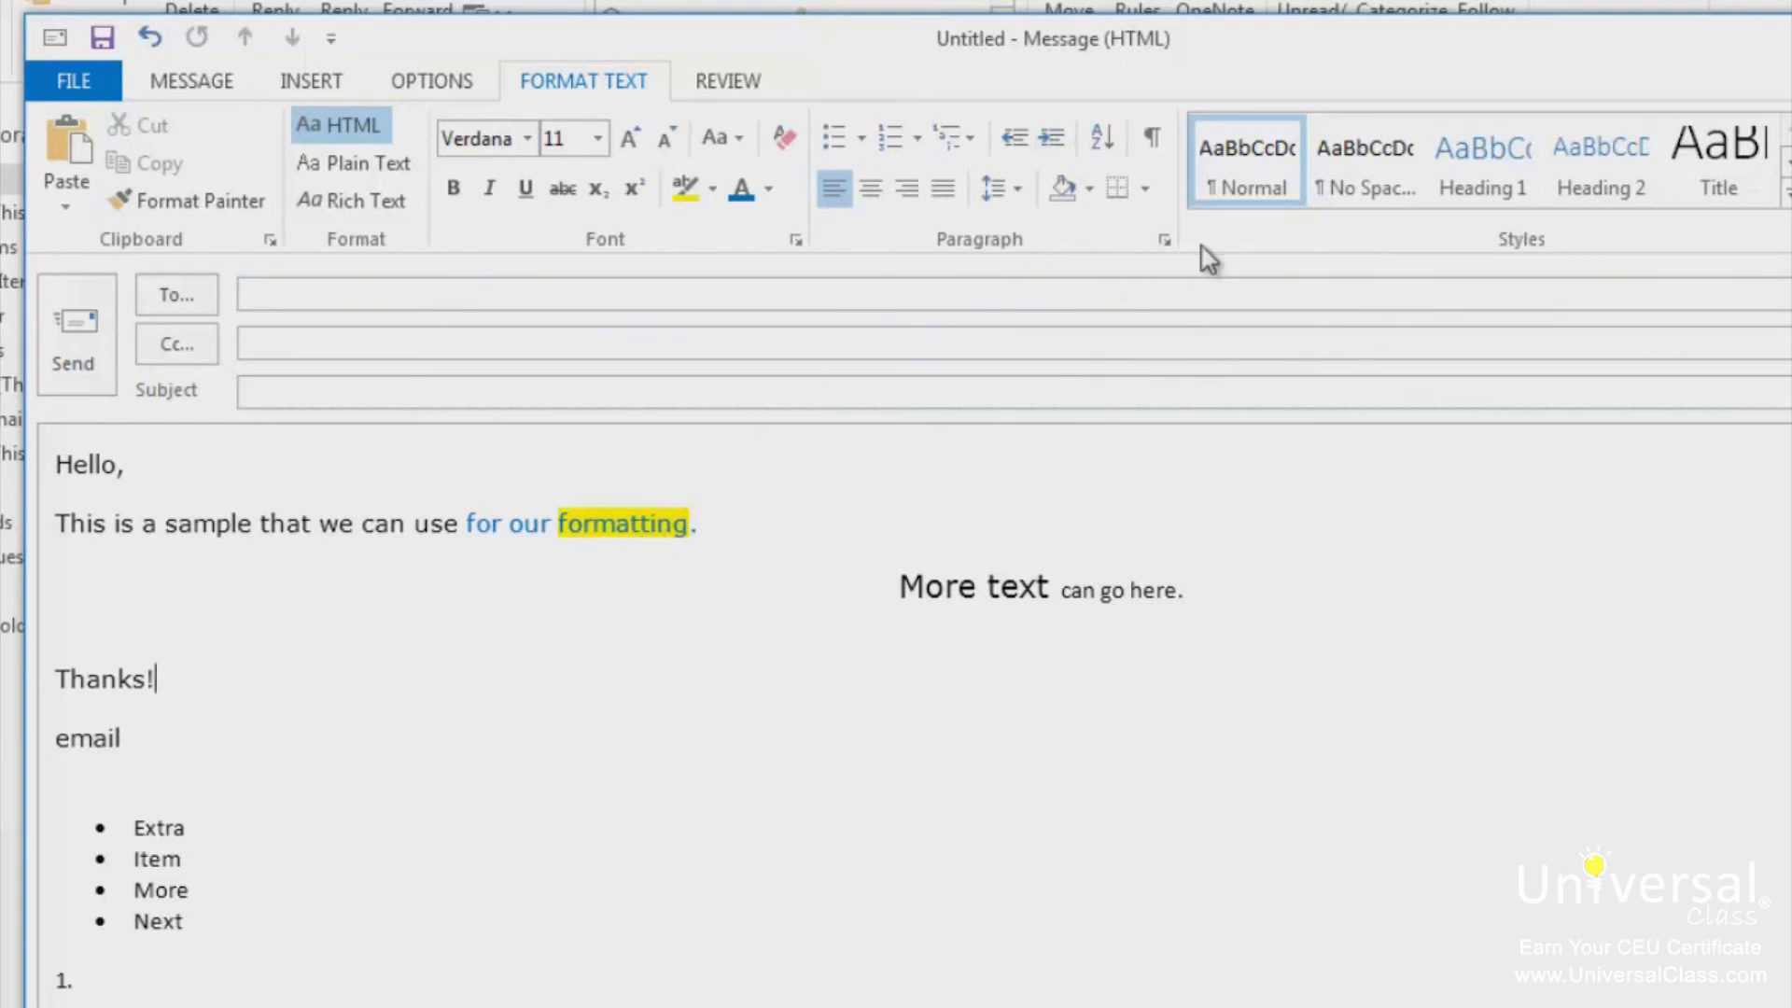
pyautogui.click(1163, 239)
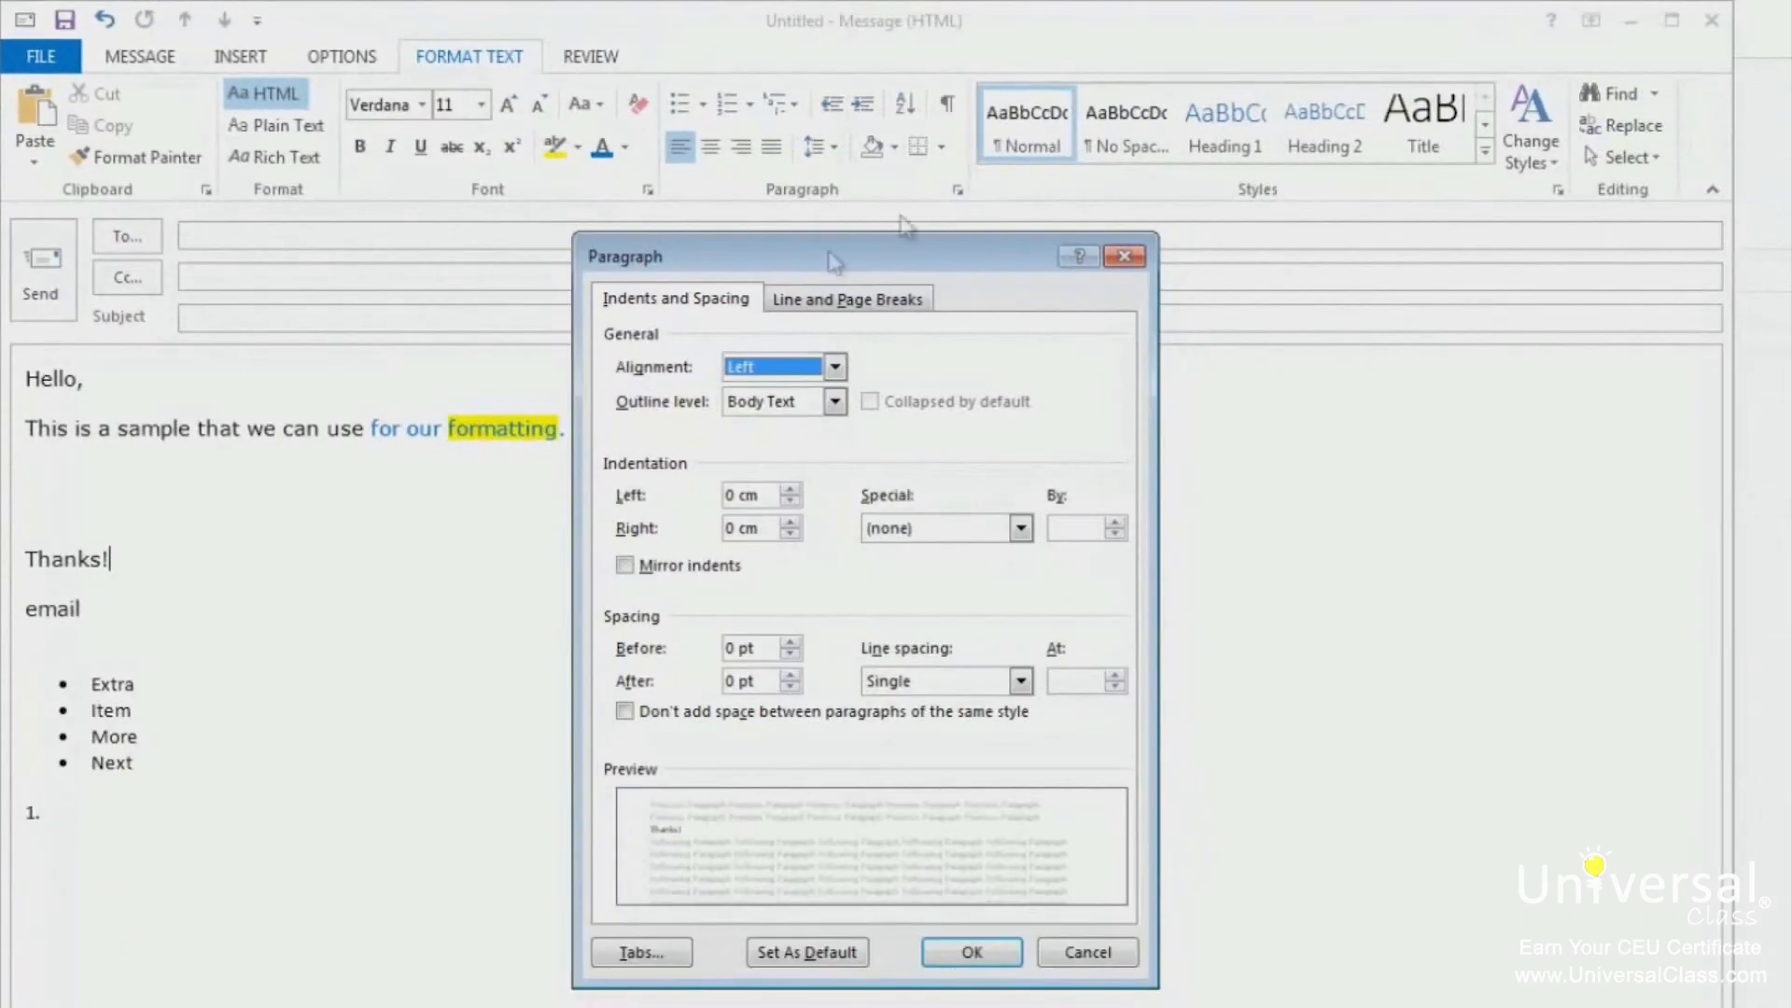
pyautogui.click(707, 306)
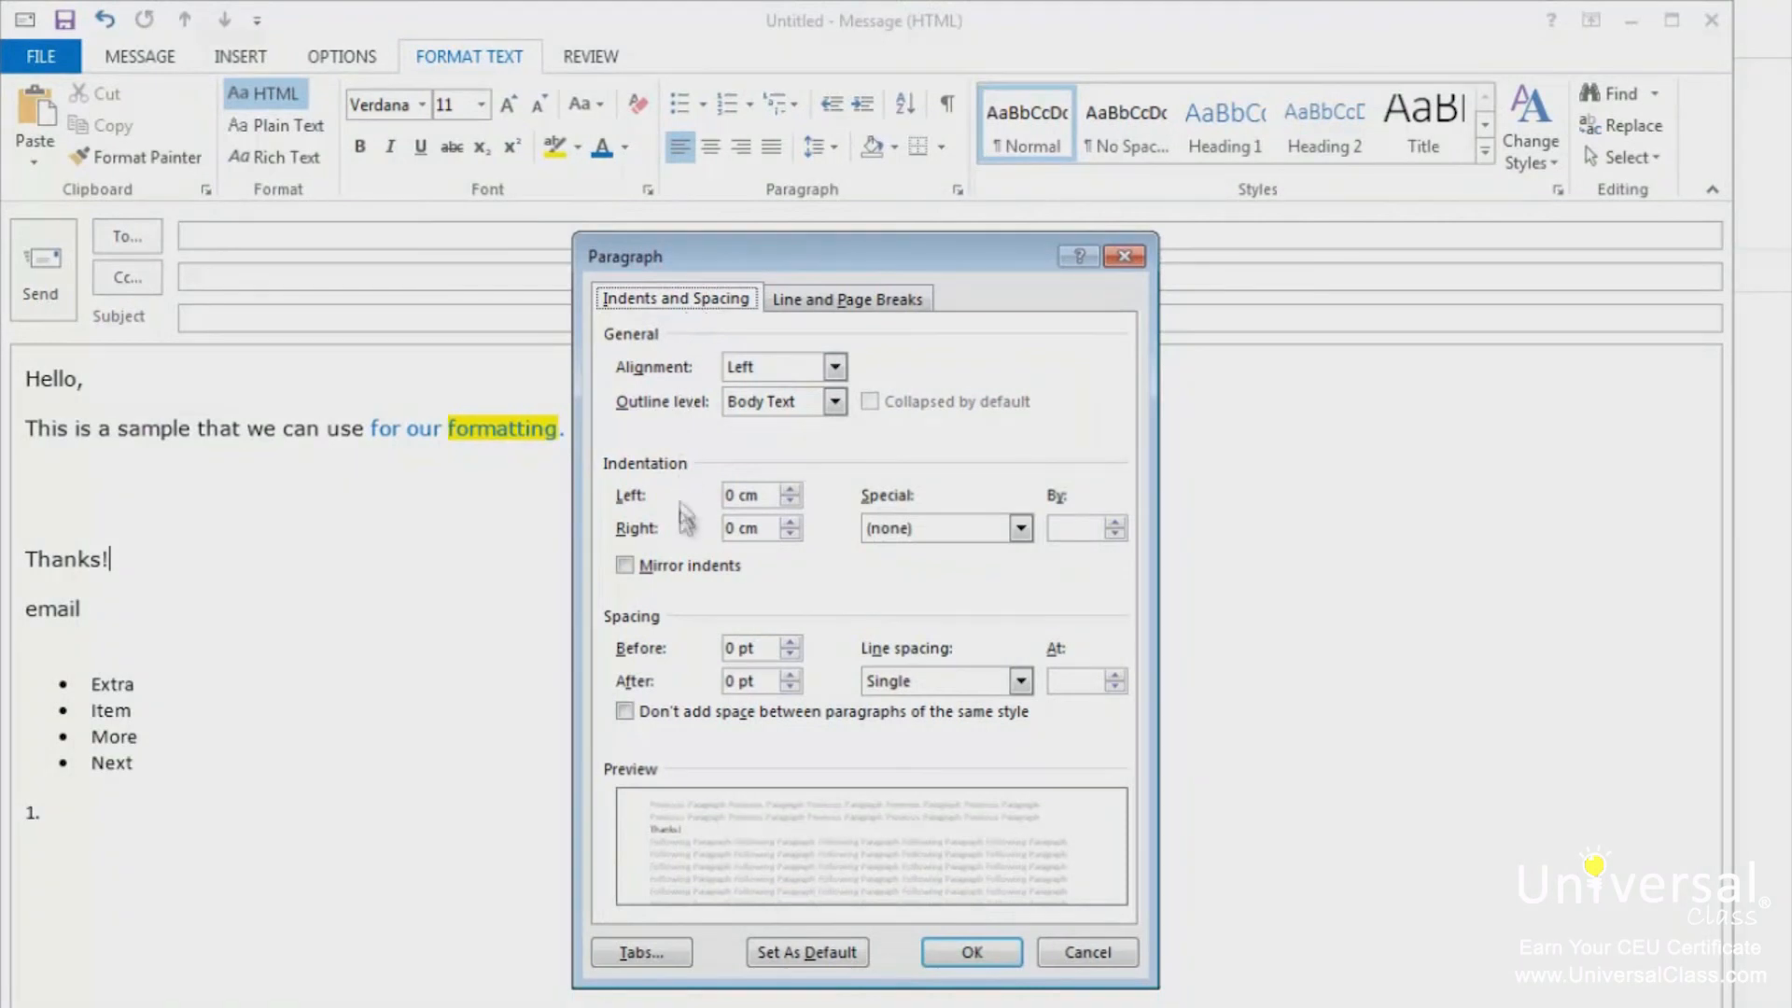
pyautogui.click(1098, 952)
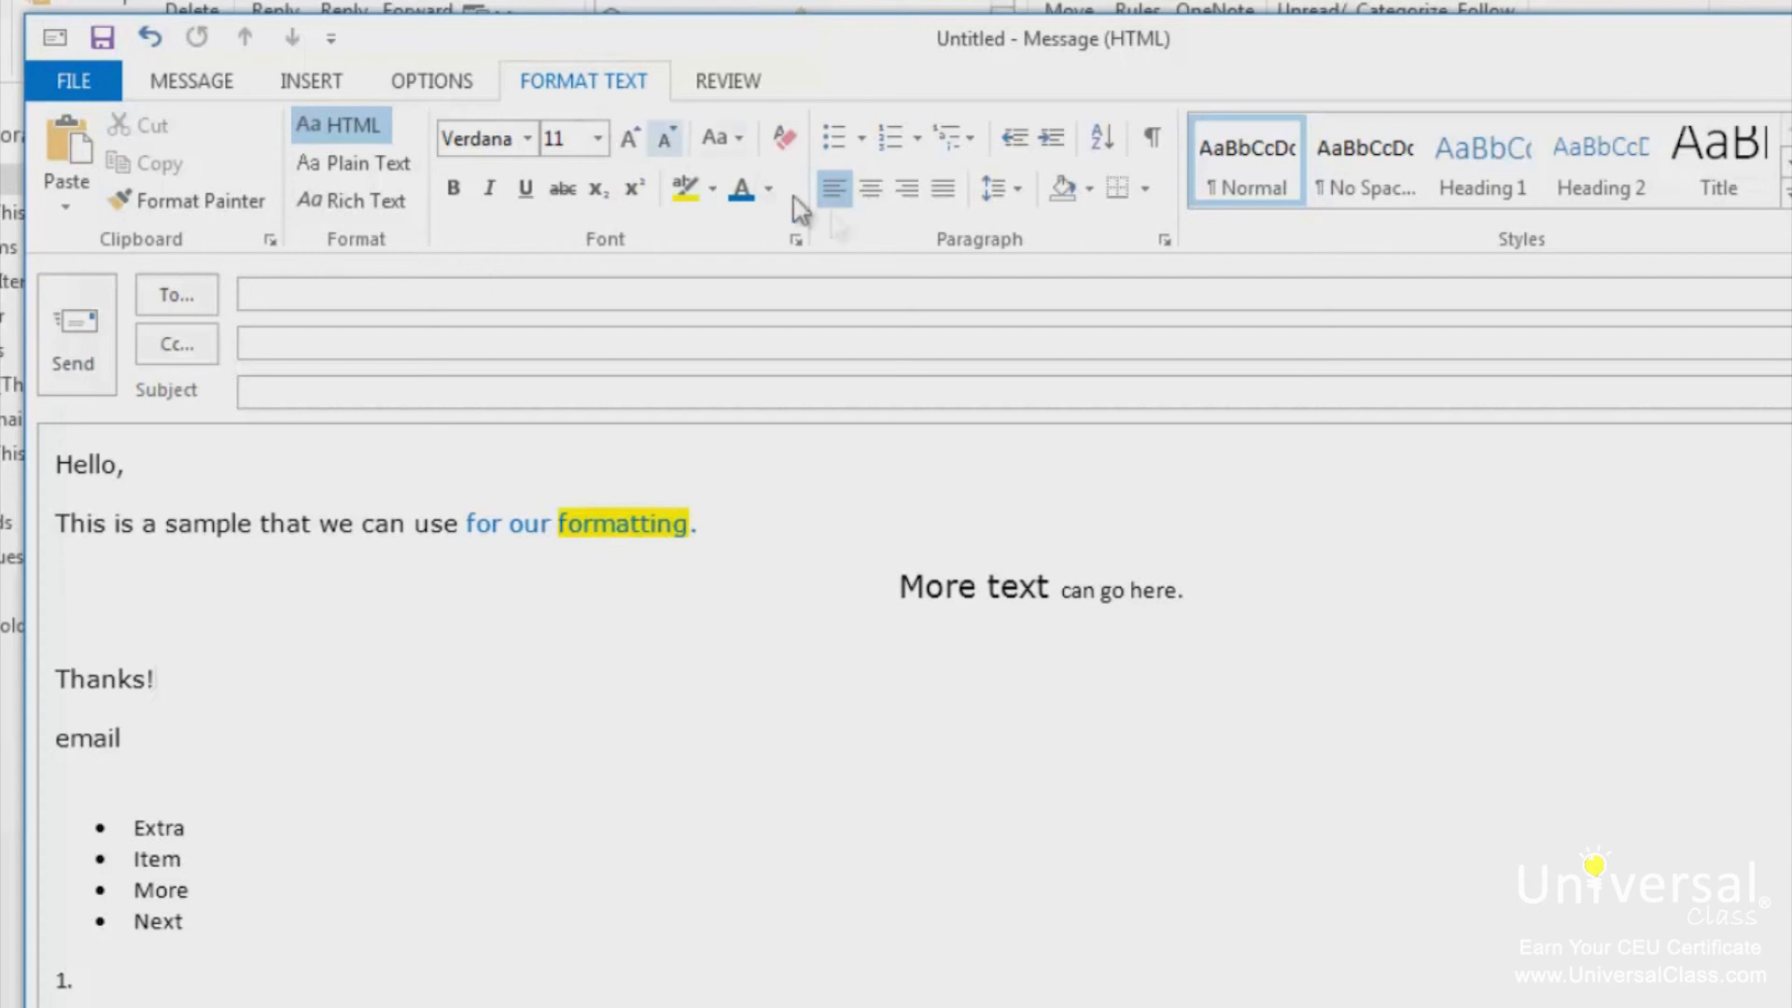
# - Apply outside borders to the "Thanks!" paragraph
pyautogui.click(1146, 190)
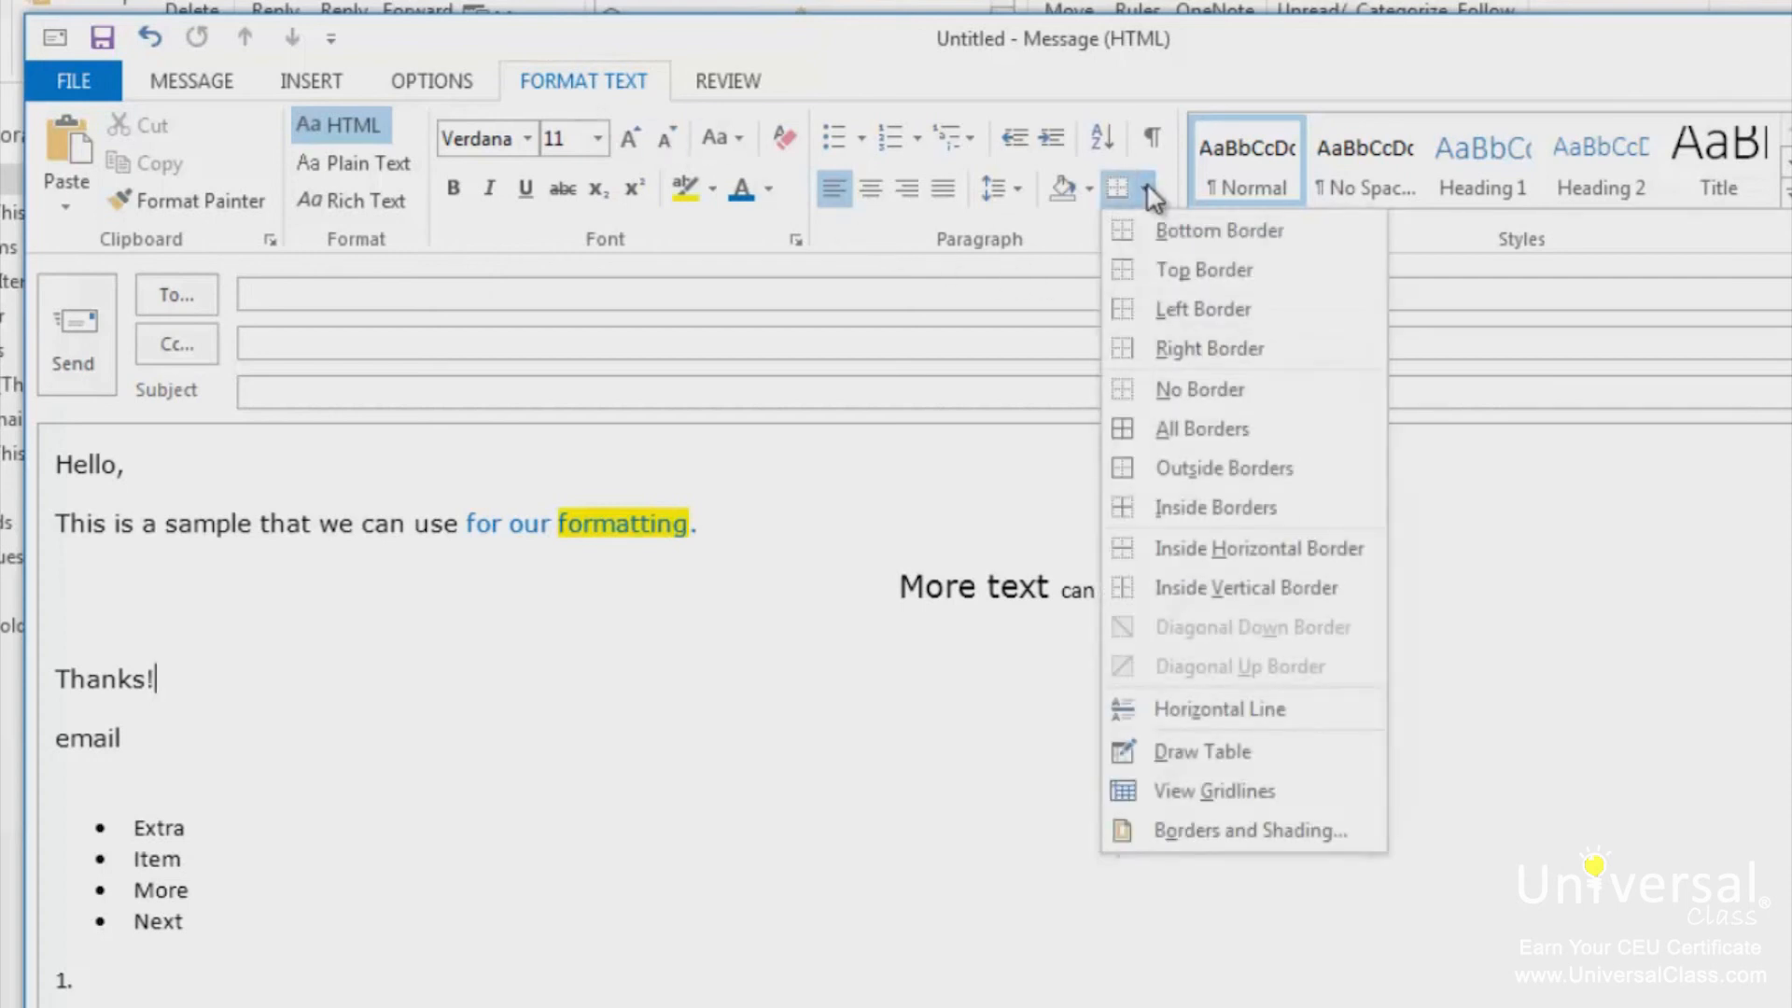
pyautogui.click(1206, 465)
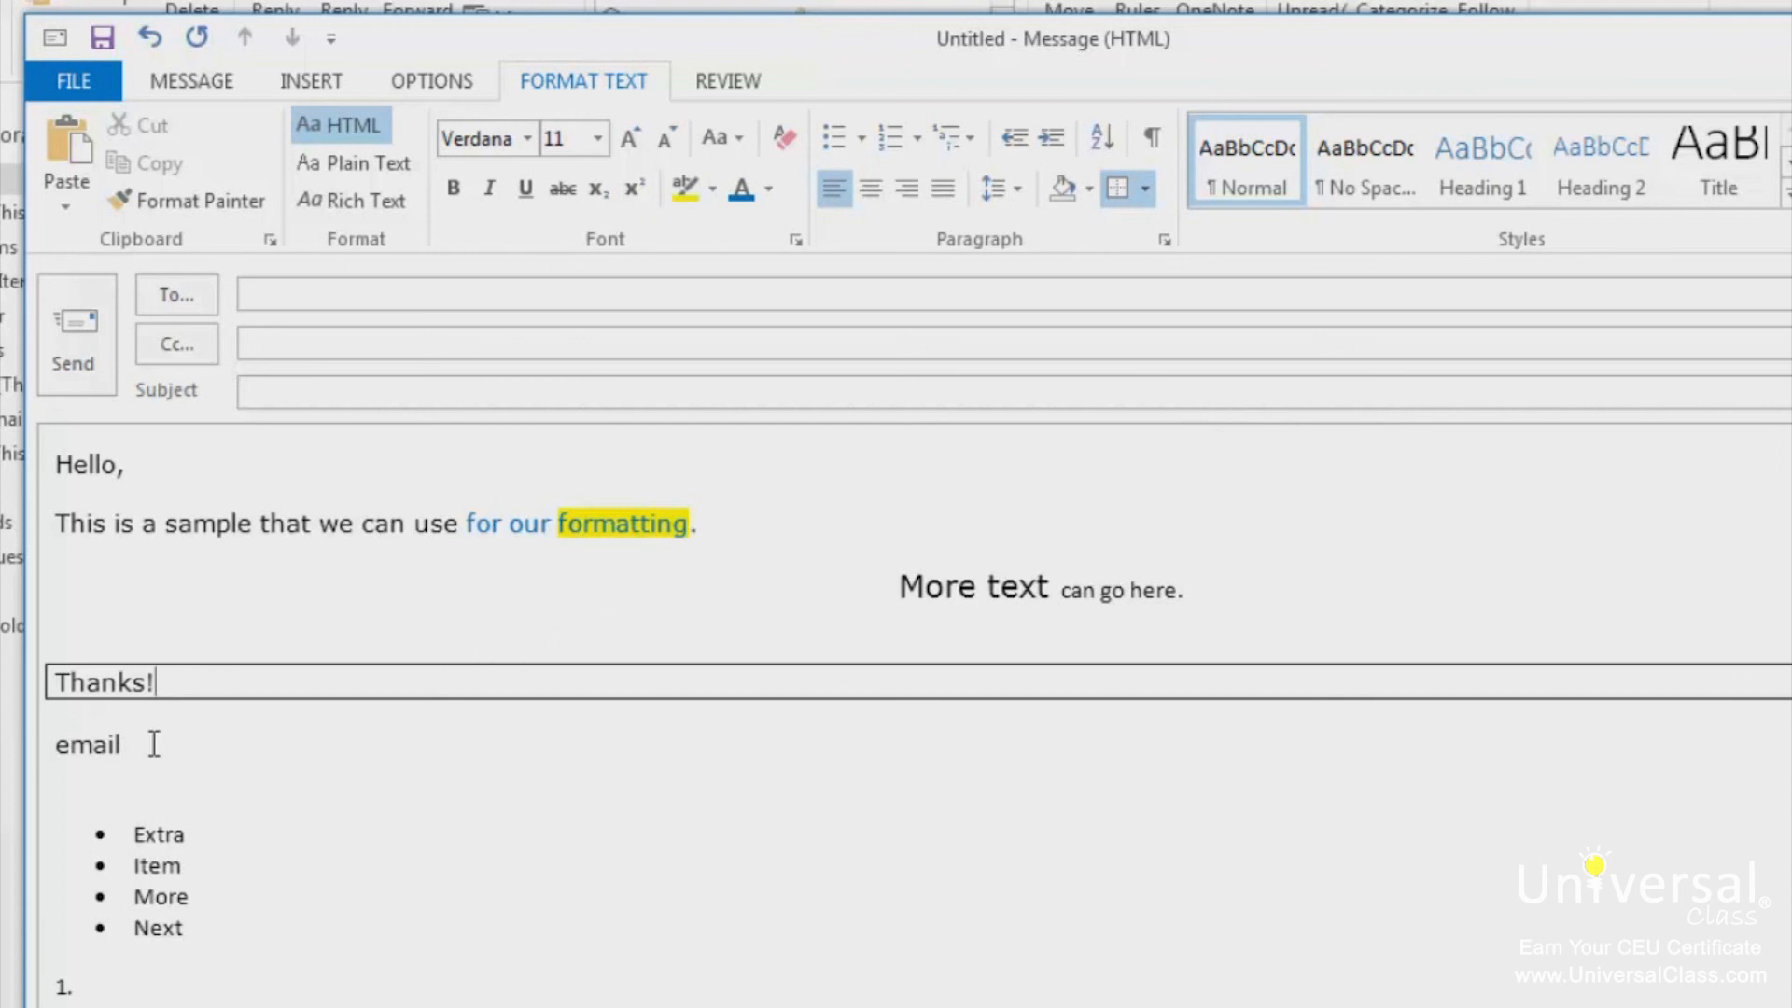
# - Select the word "email" below "Thanks!" and display the full gallery of text styles
pyautogui.doubleClick(53, 744)
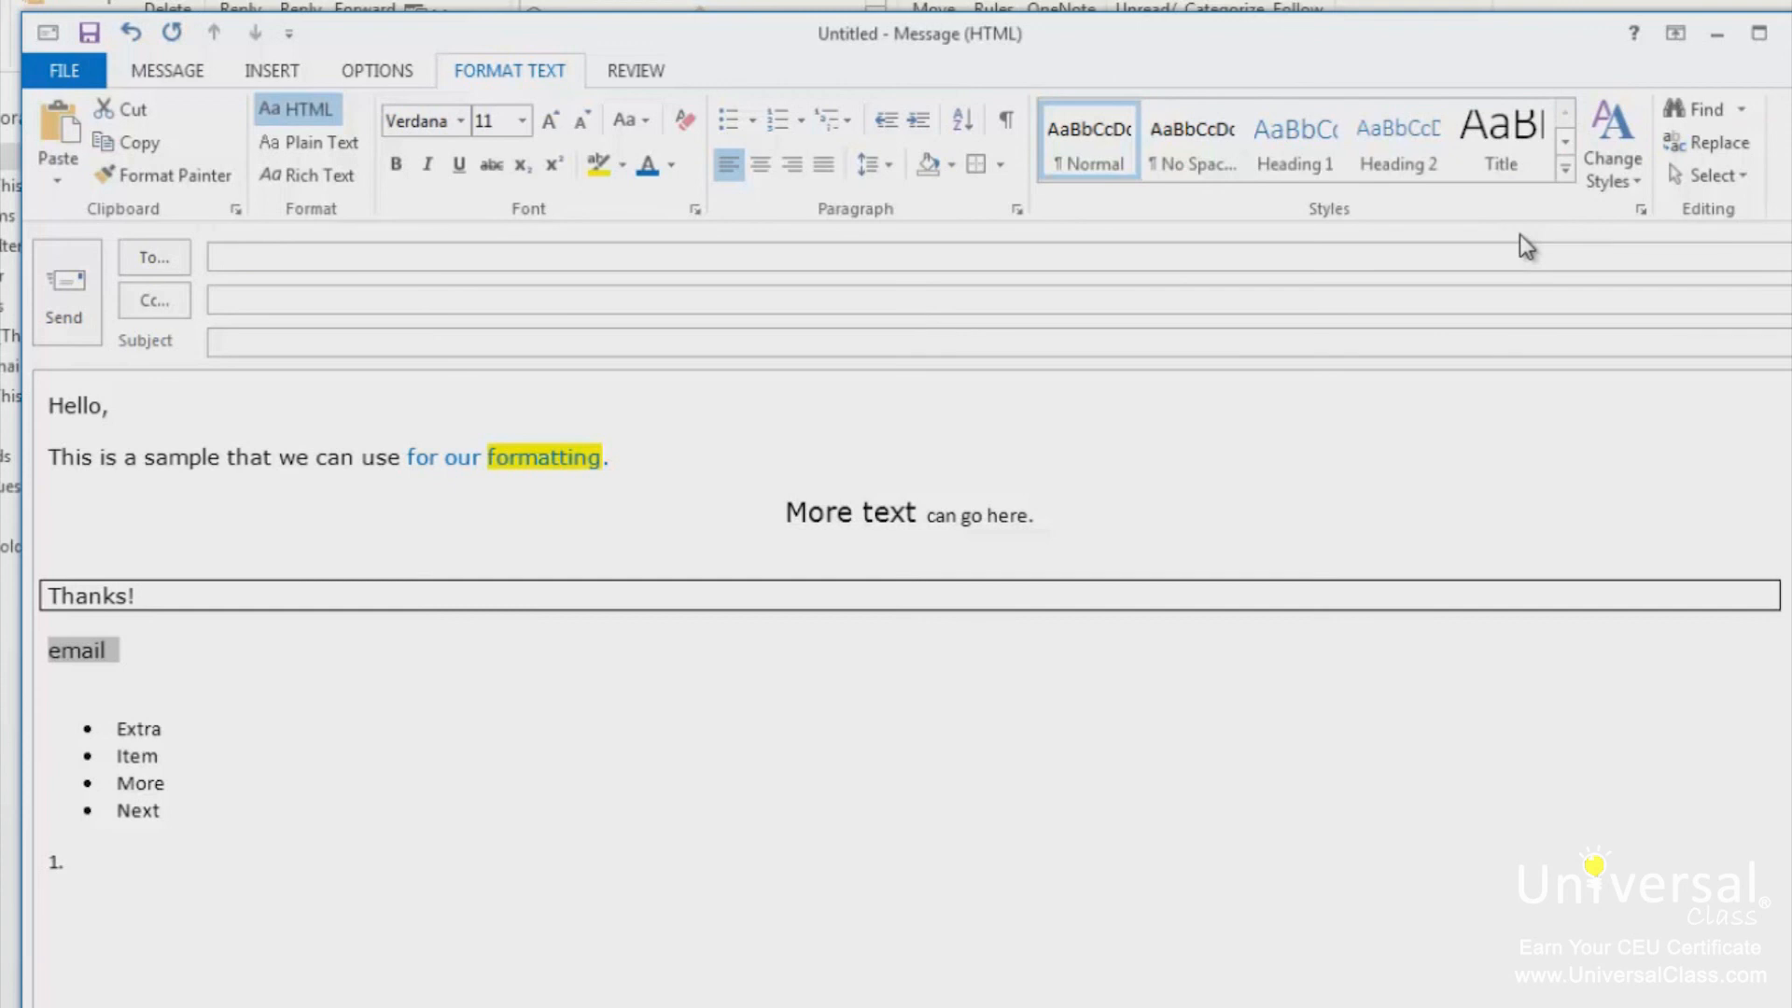
pyautogui.click(1565, 171)
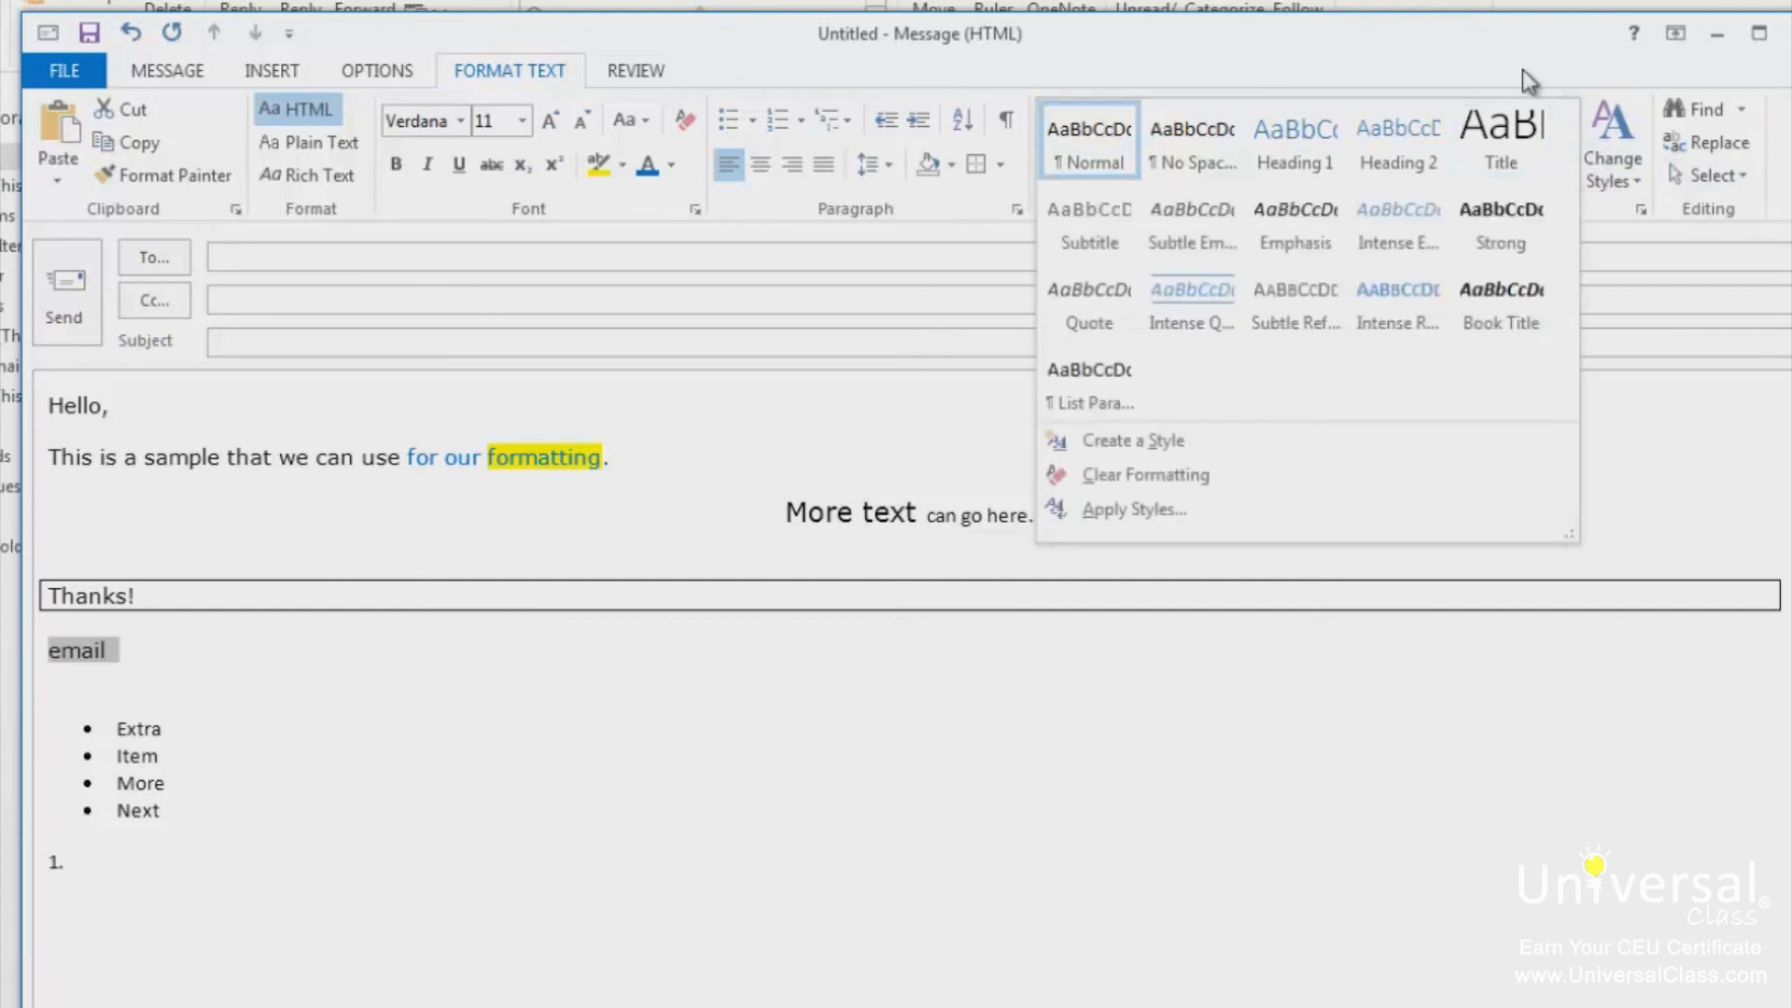